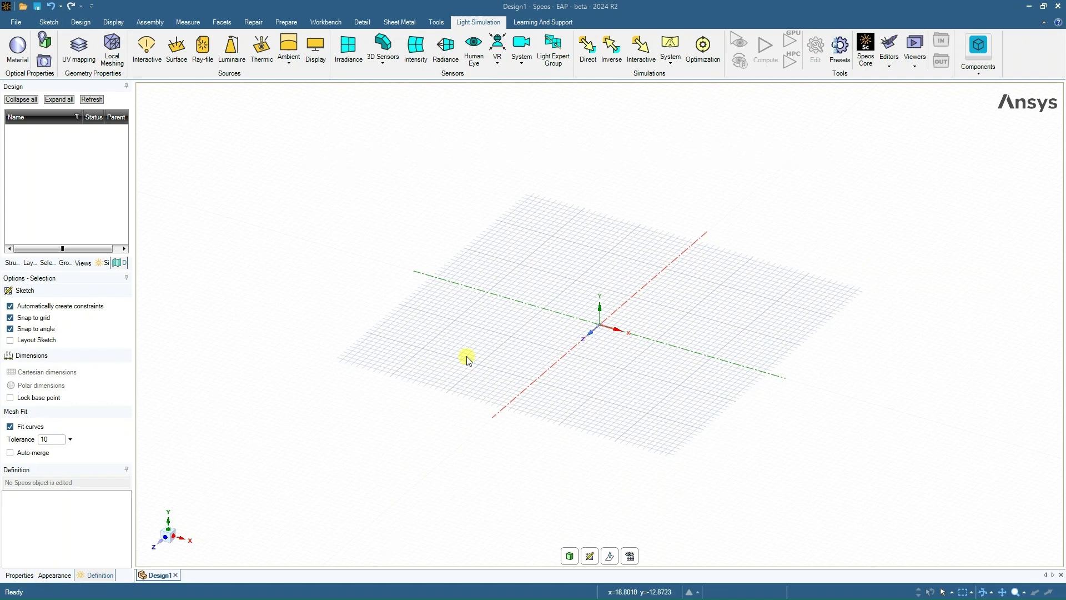
left_click(16, 22)
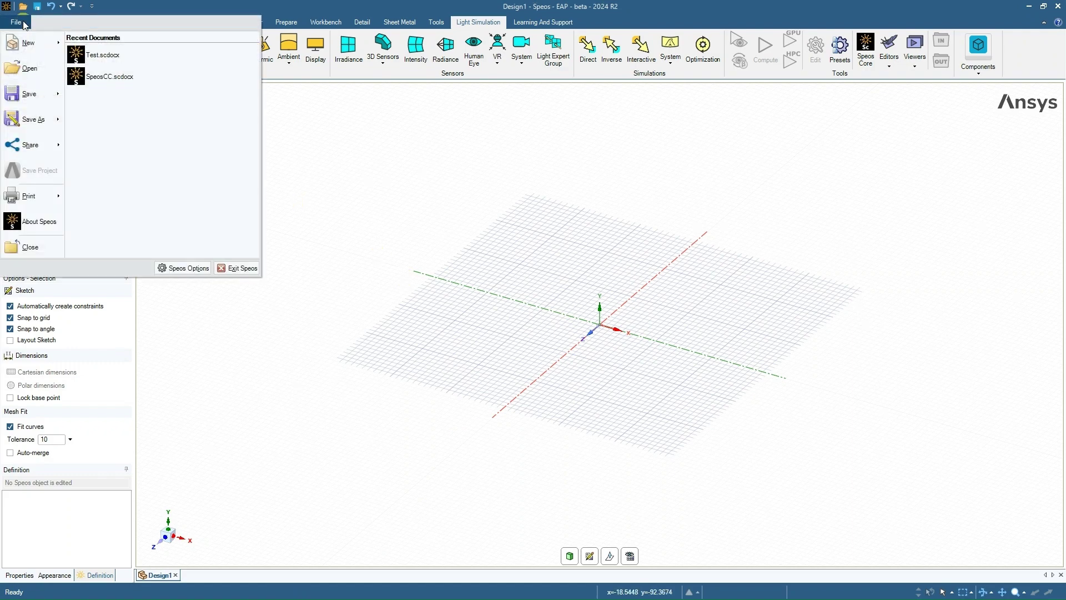
mouse_move(29, 42)
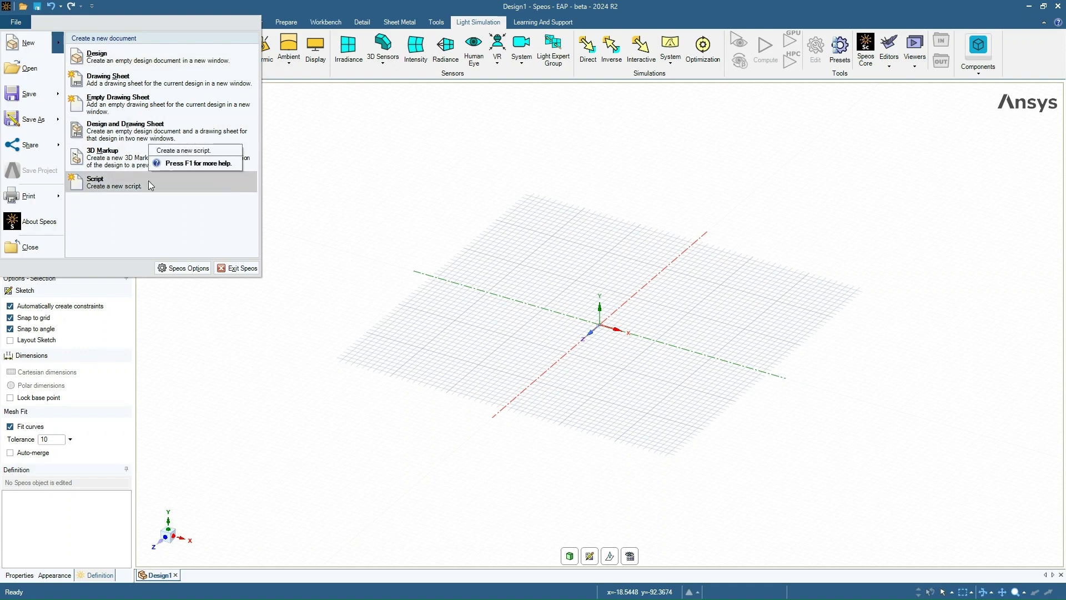
left_click(535, 413)
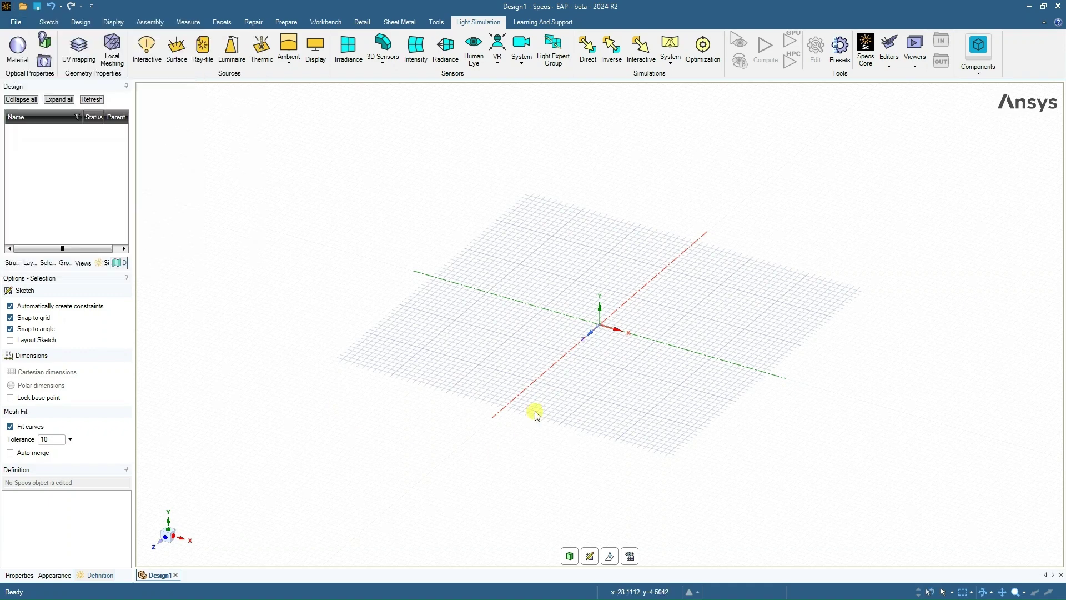
Save the empty design as Demo in the Speos Getting Started folder
left_click(16, 22)
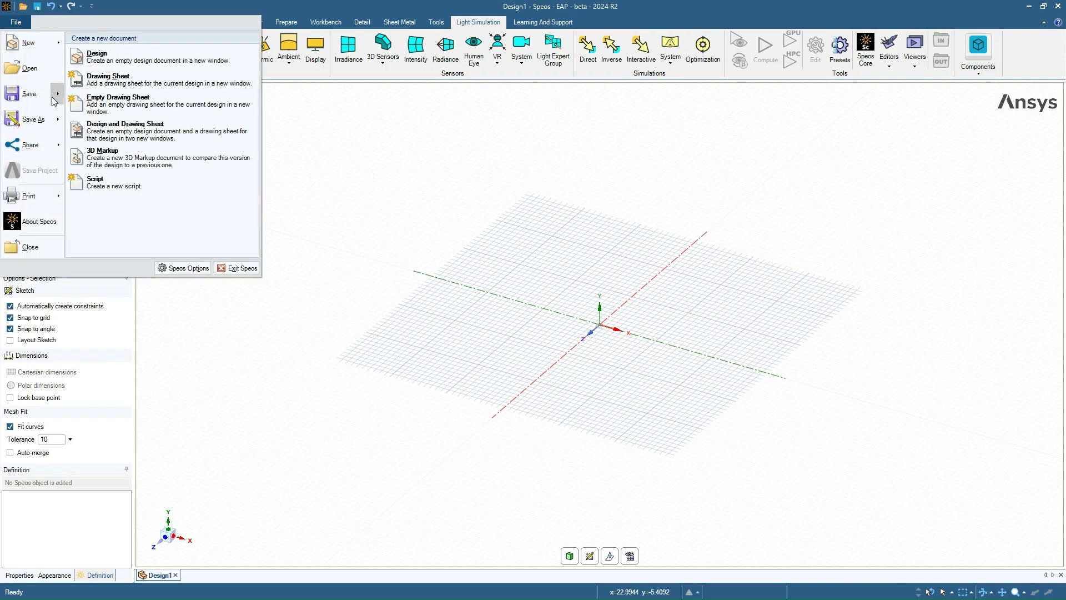
left_click(36, 99)
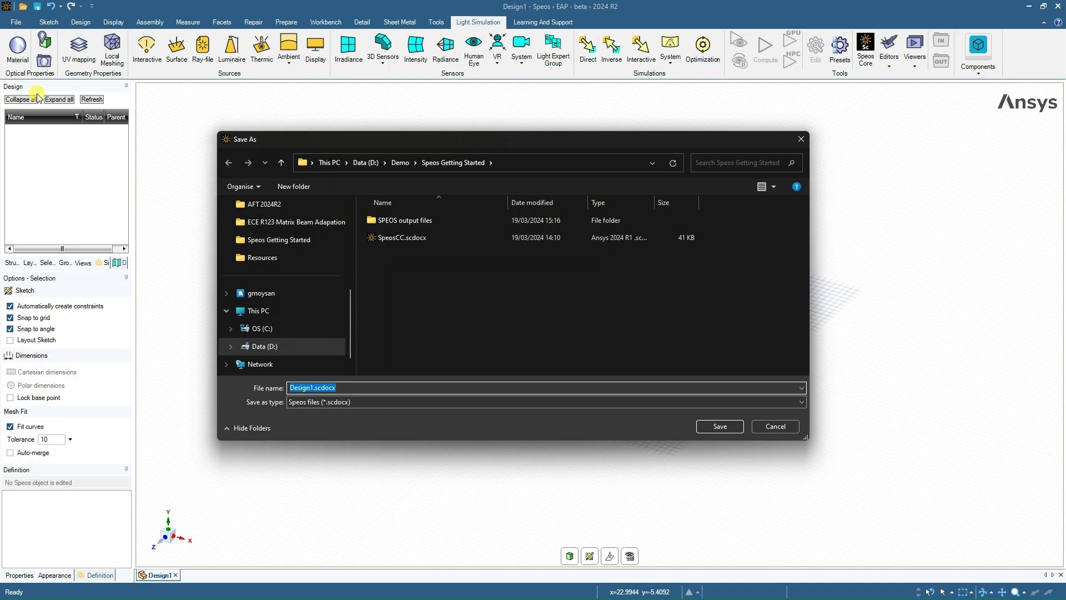
type("Demo")
key("Return")
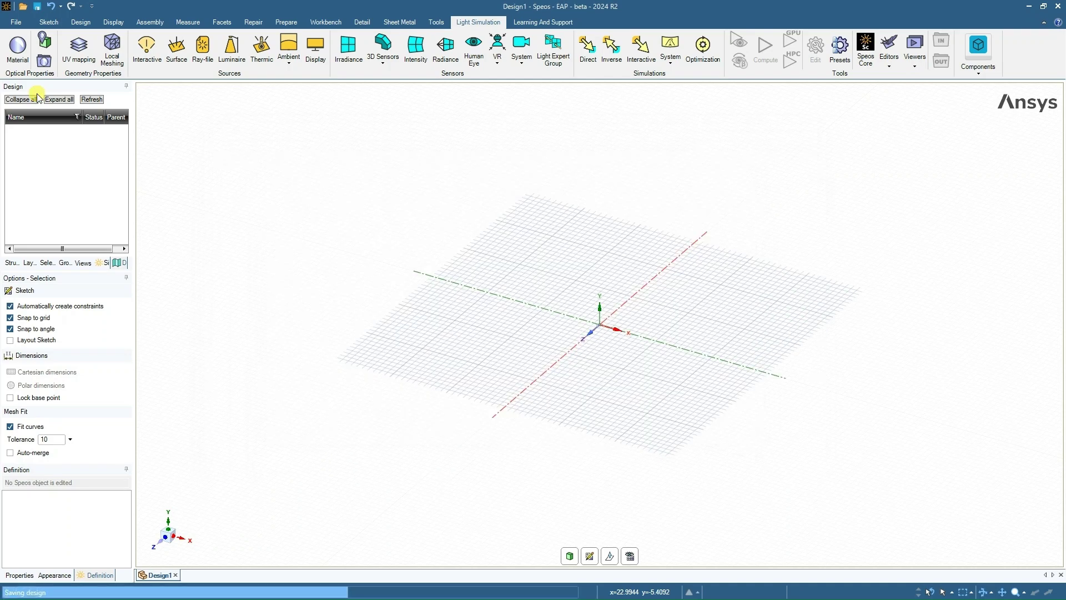
left_click(575, 345)
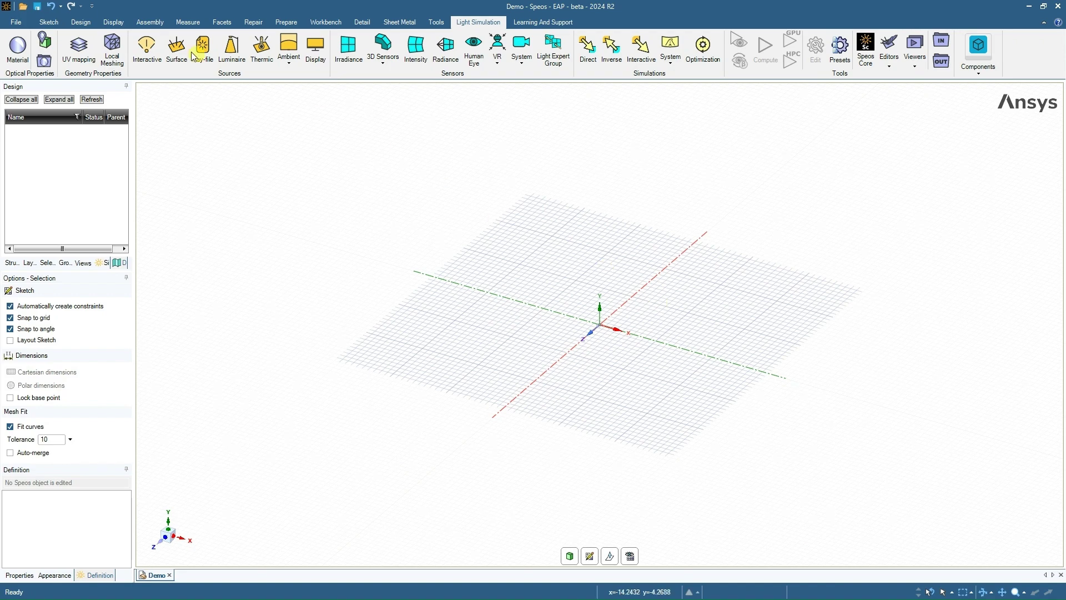
Examine the list of file formats that can be opened, without opening any file
left_click(23, 22)
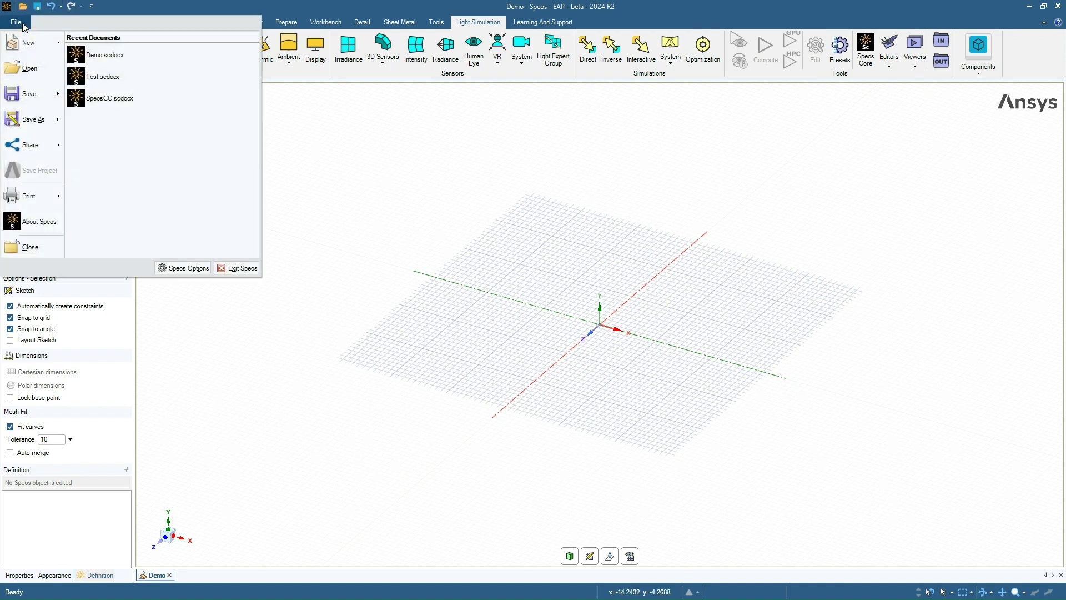
left_click(45, 64)
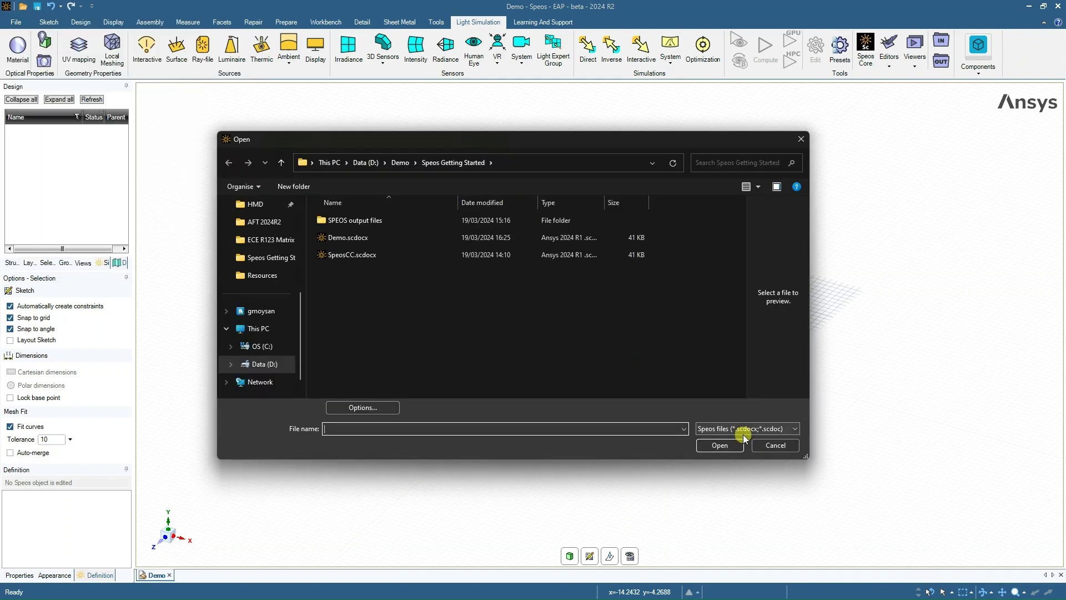
left_click(744, 430)
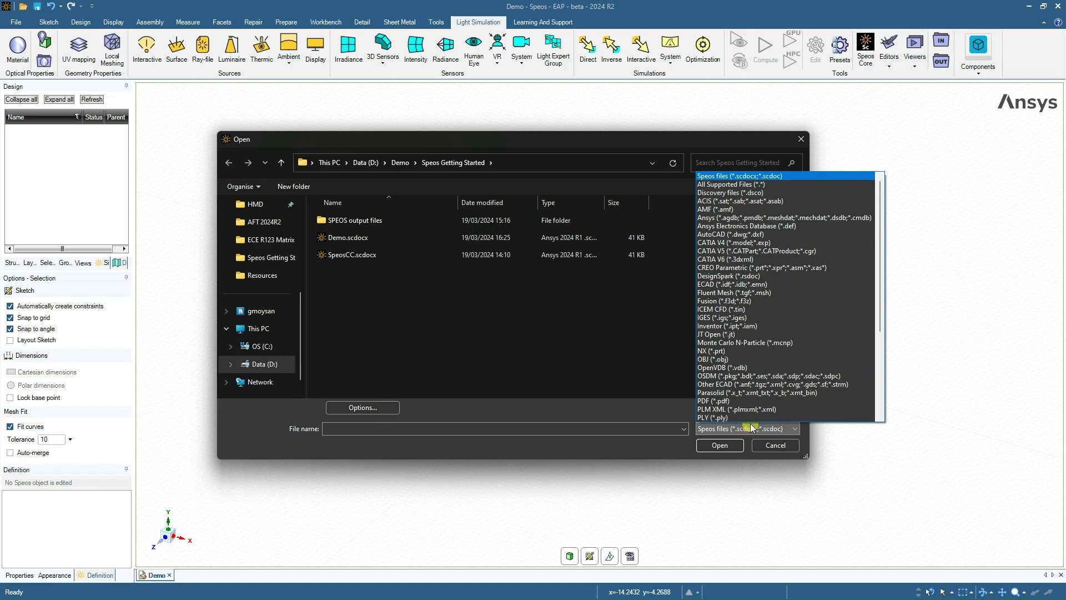
left_click(775, 446)
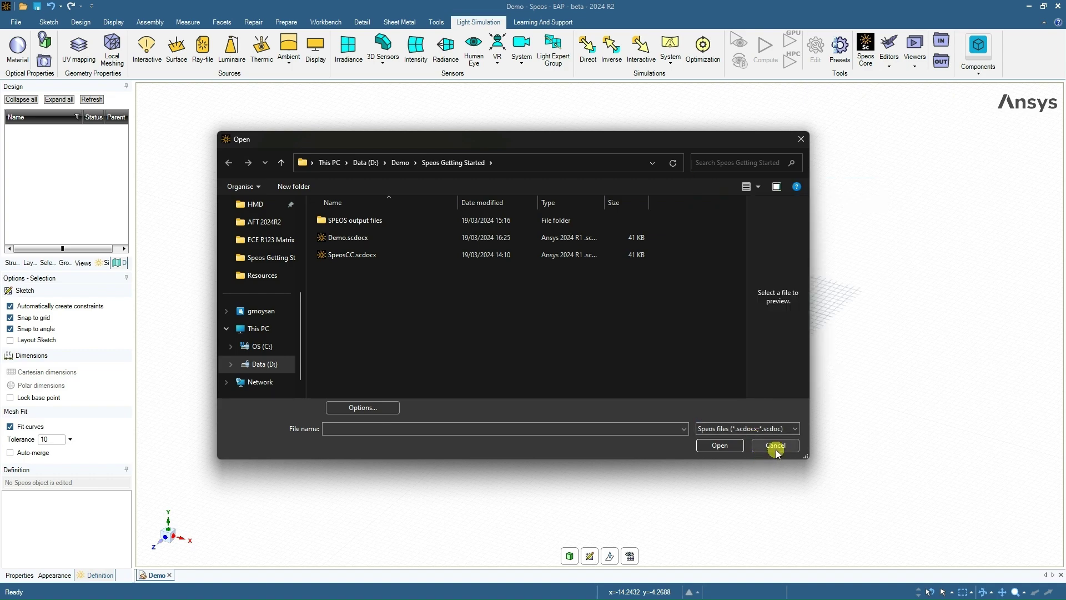
left_click(775, 446)
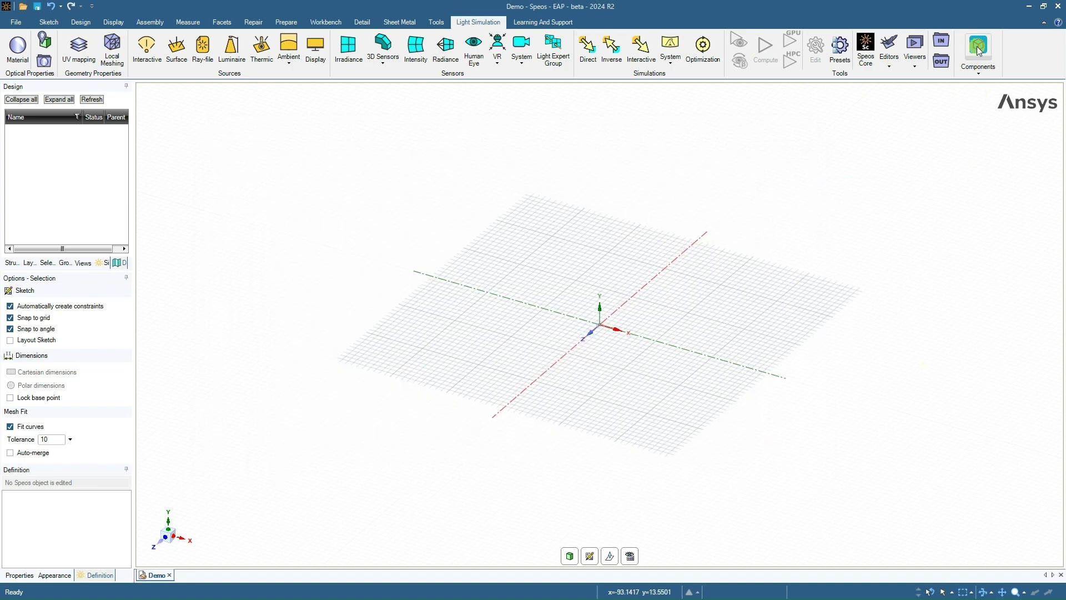
Create a TIR lens at the origin with its default parameters
left_click(979, 49)
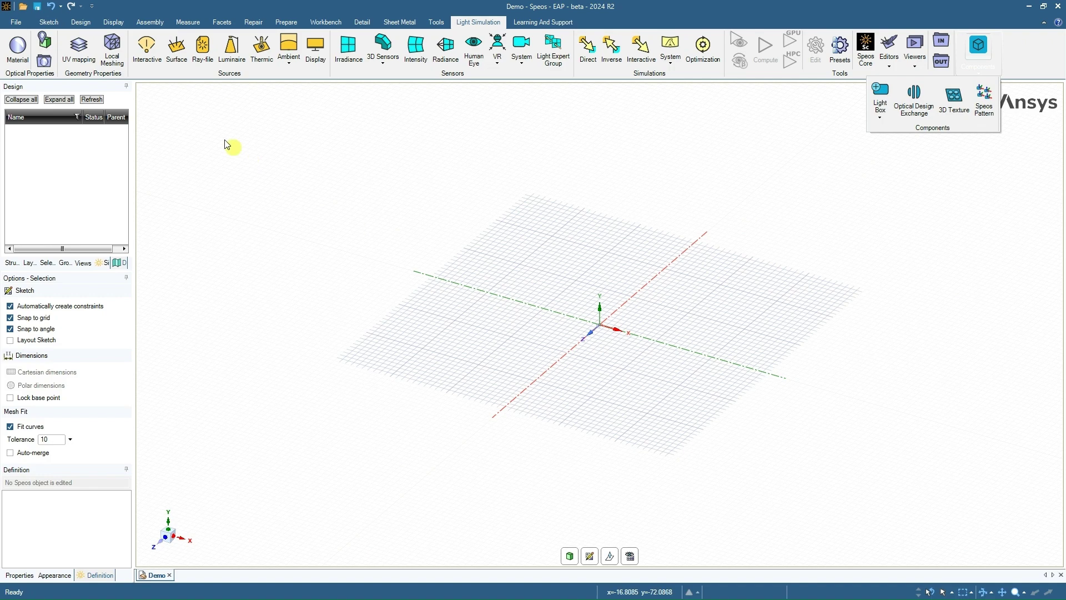
left_click(86, 27)
left_click(83, 22)
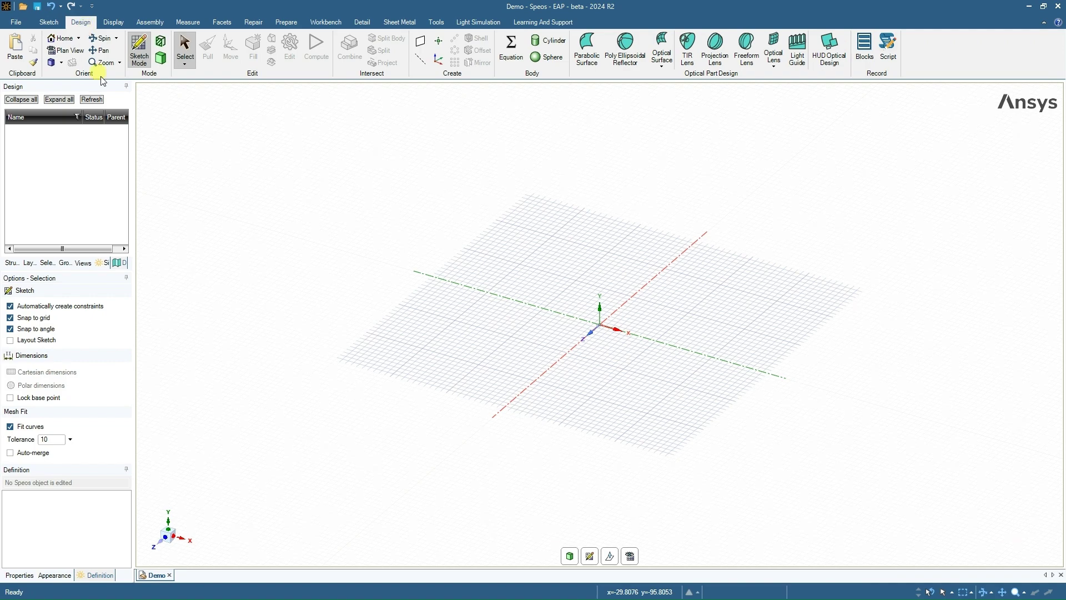
left_click(693, 47)
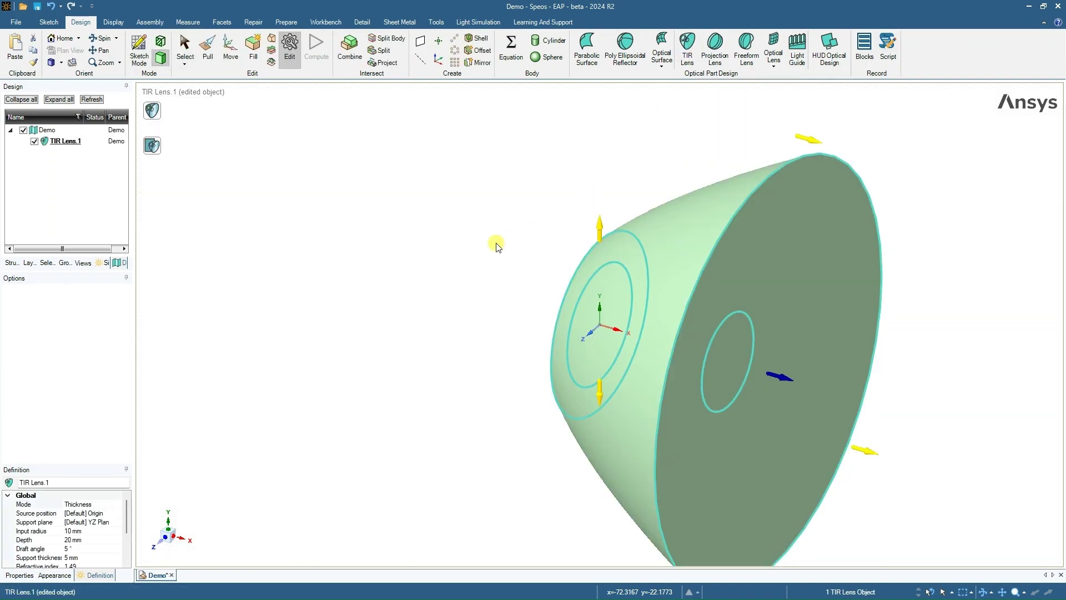
left_click(497, 246)
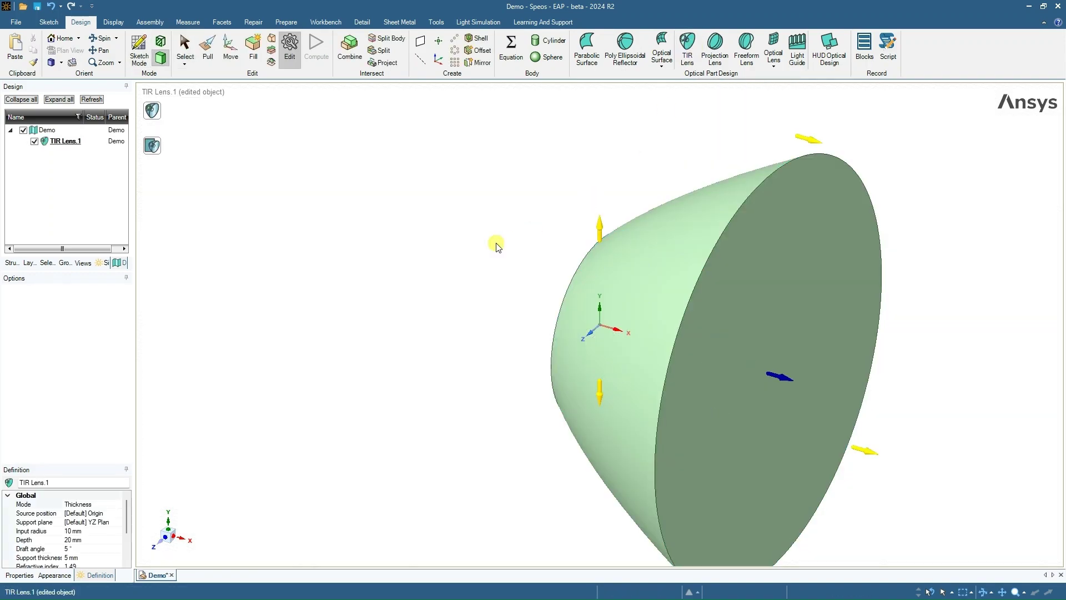
key("z")
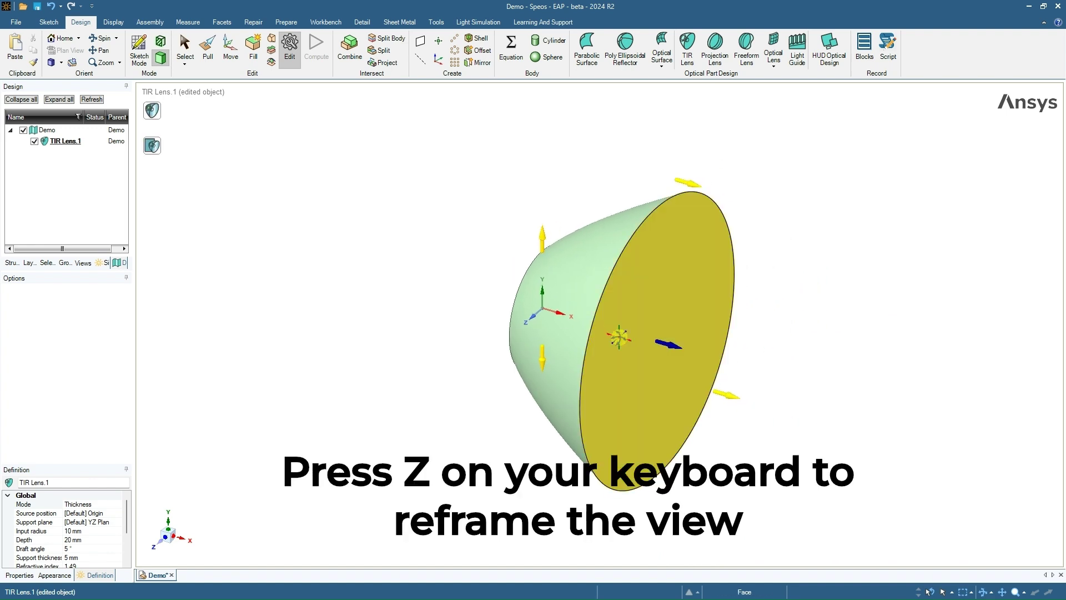
mouse_move(619, 337)
middle_mouse_down()
mouse_move(609, 293)
mouse_move(558, 282)
mouse_move(576, 317)
mouse_move(610, 334)
middle_mouse_up()
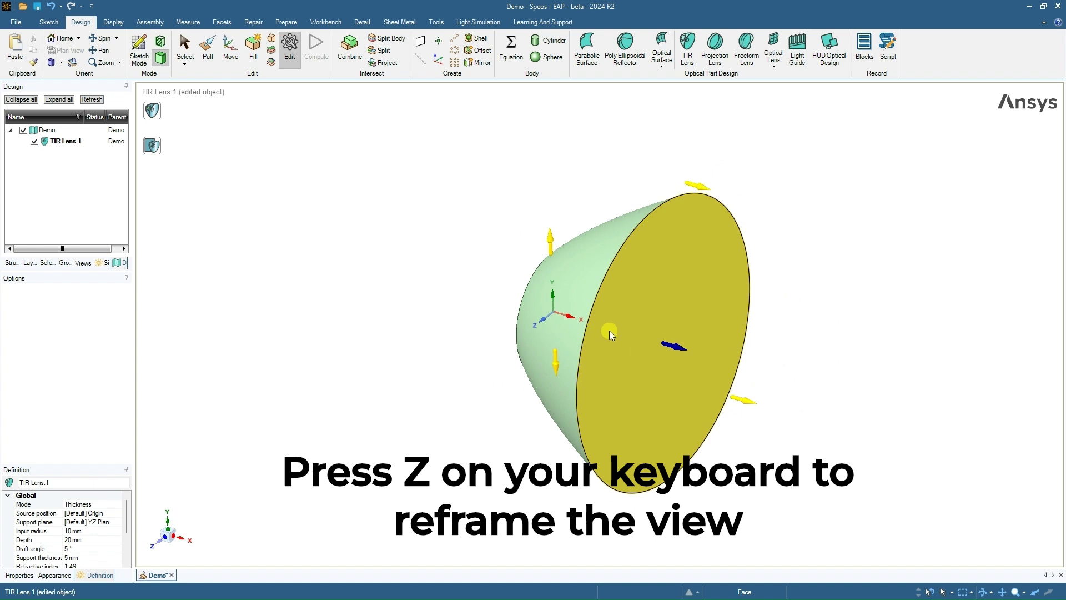
Set the navigation theme in the program options to Alternative 1 and apply it
left_click(18, 23)
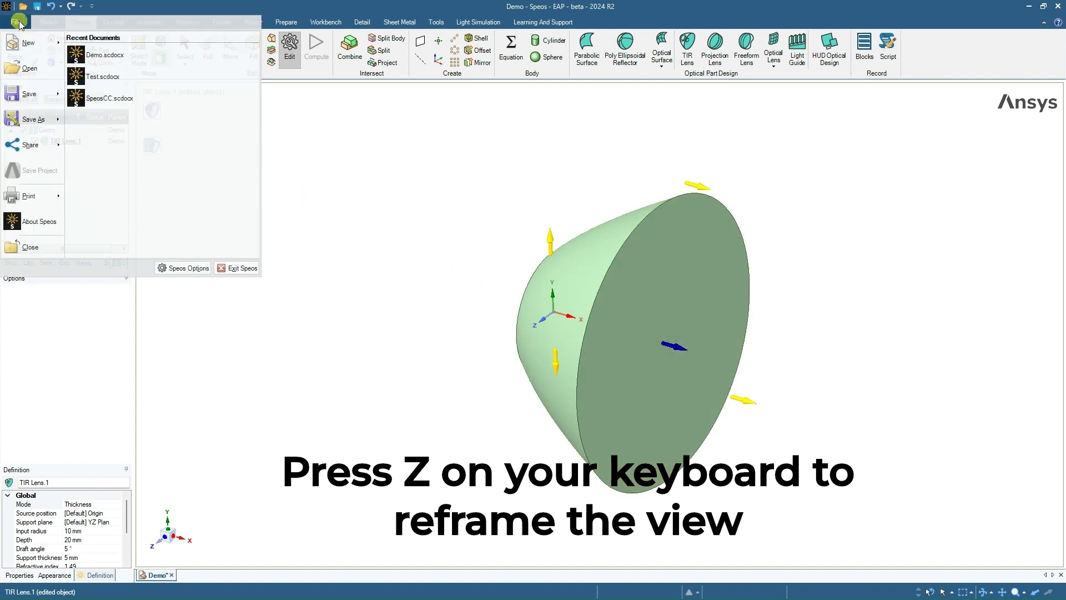
left_click(161, 269)
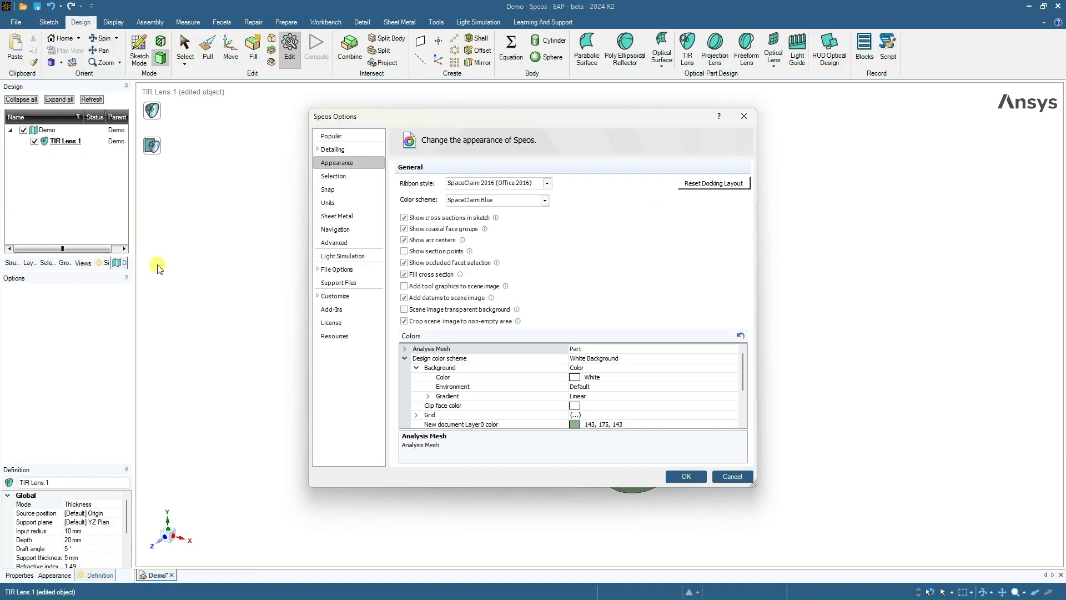
left_click(356, 229)
left_click(673, 199)
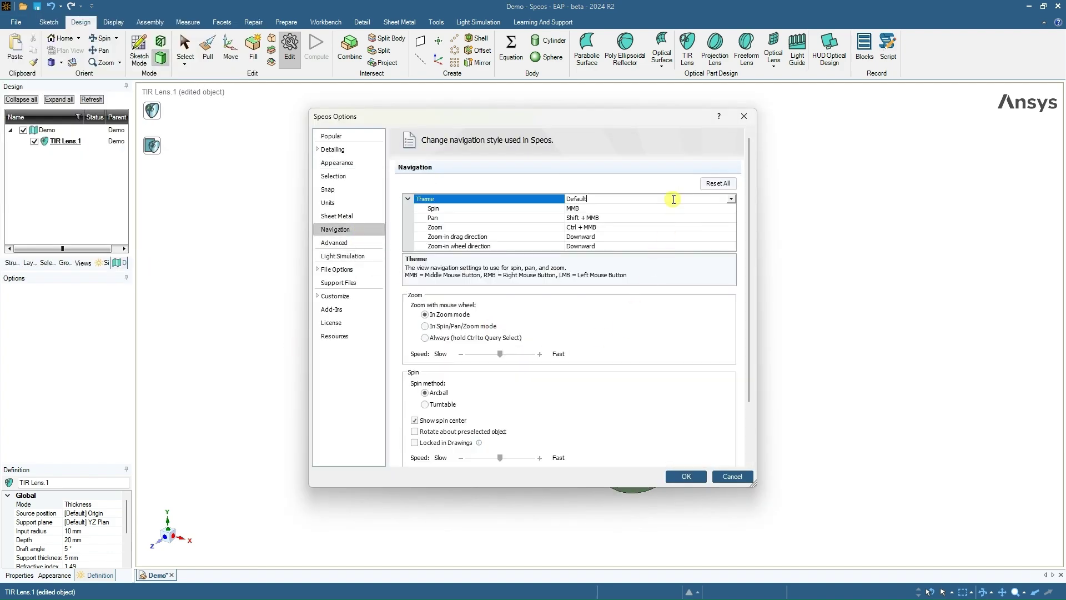
left_click(731, 198)
left_click(627, 218)
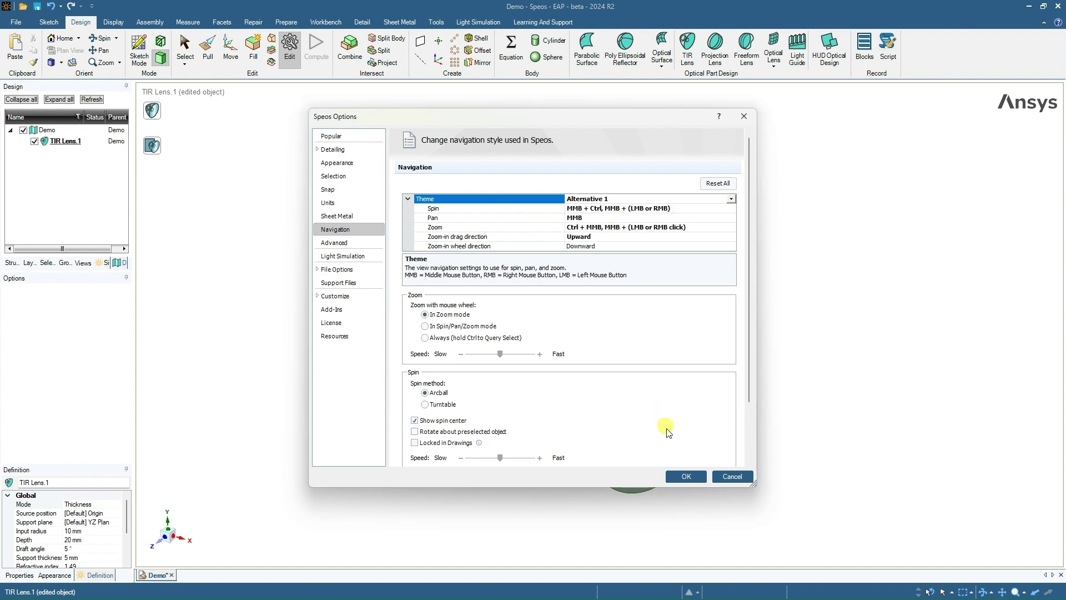
left_click(698, 477)
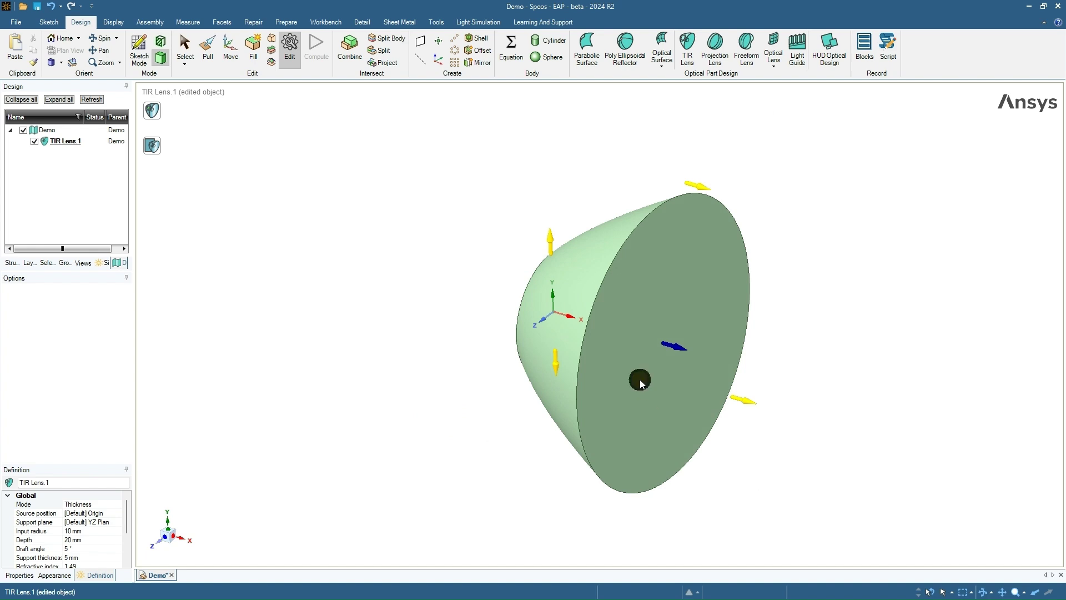
scroll(612, 302, "up", 3)
scroll(614, 350, "down", 3)
scroll(603, 340, "up", 3)
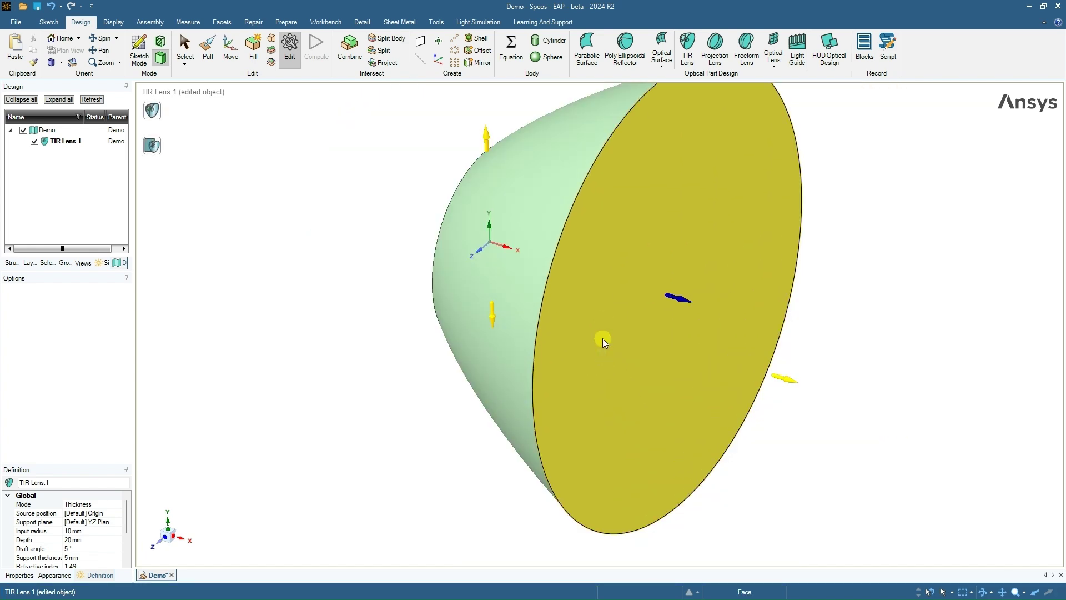
scroll(651, 445, "down", 2)
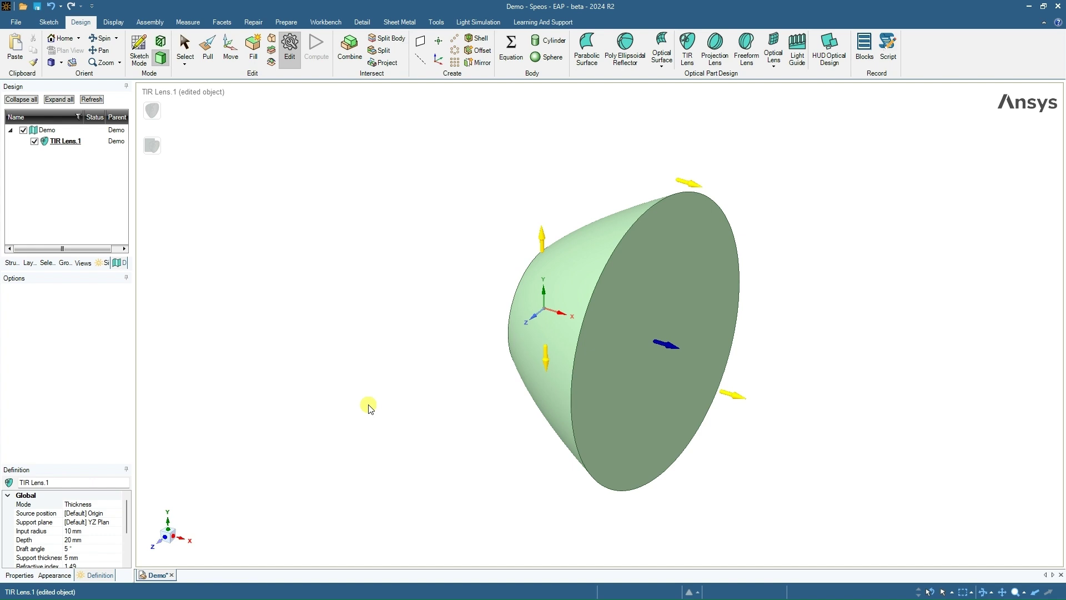
Create a light simulation material and assign the TIR lens body as its geometry
left_click(478, 23)
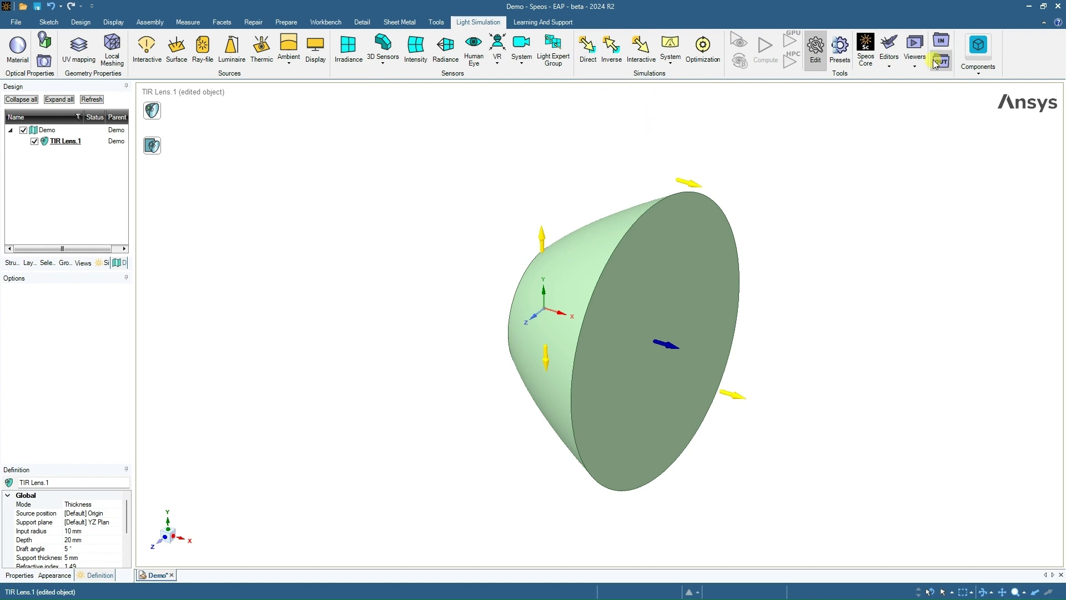
left_click(914, 62)
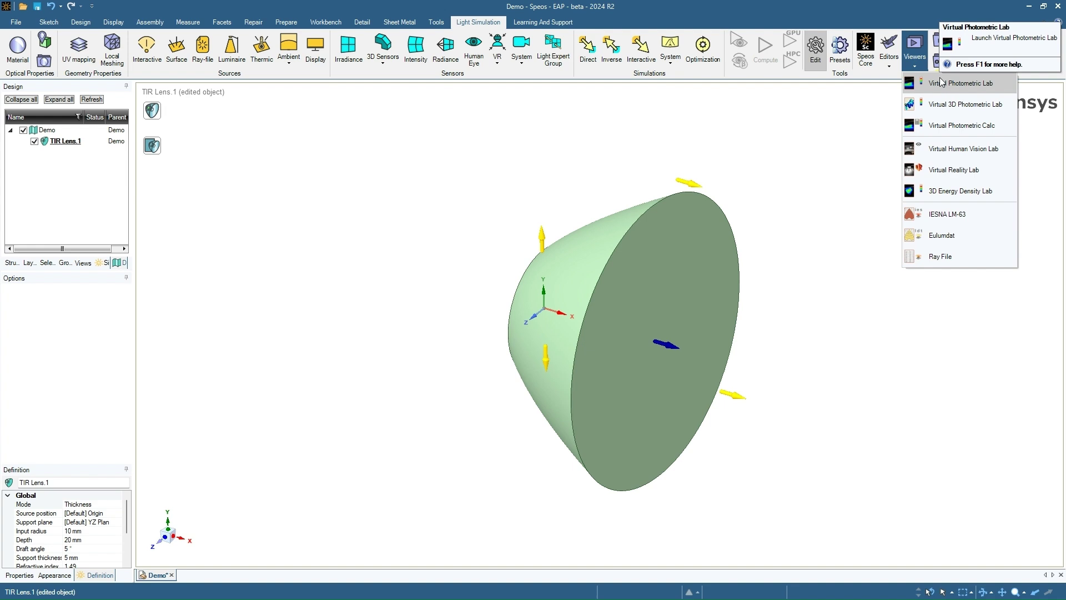
left_click(14, 49)
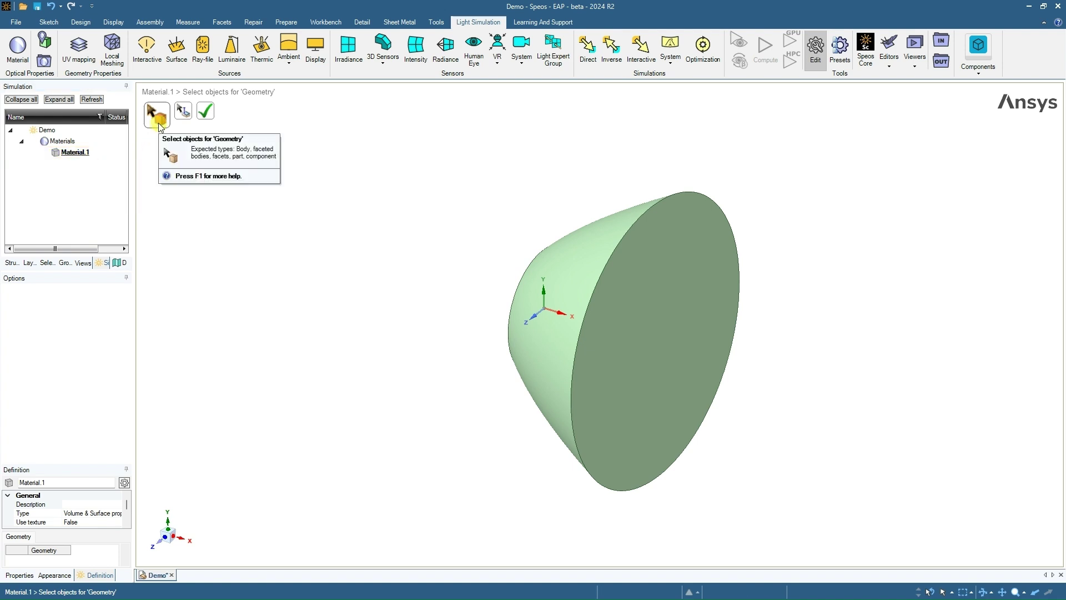
left_click(577, 260)
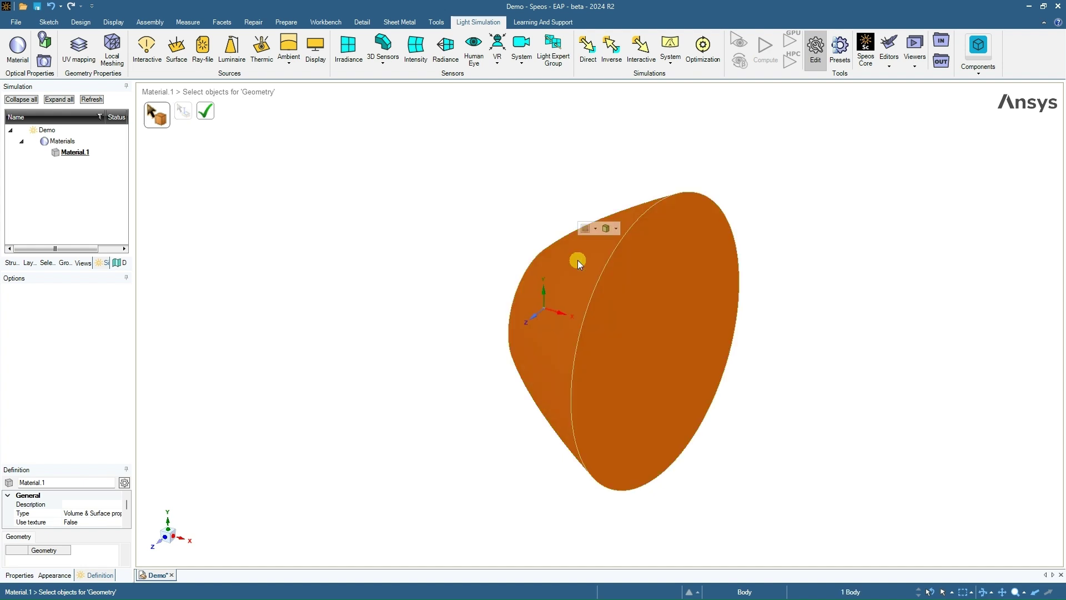
left_click(206, 116)
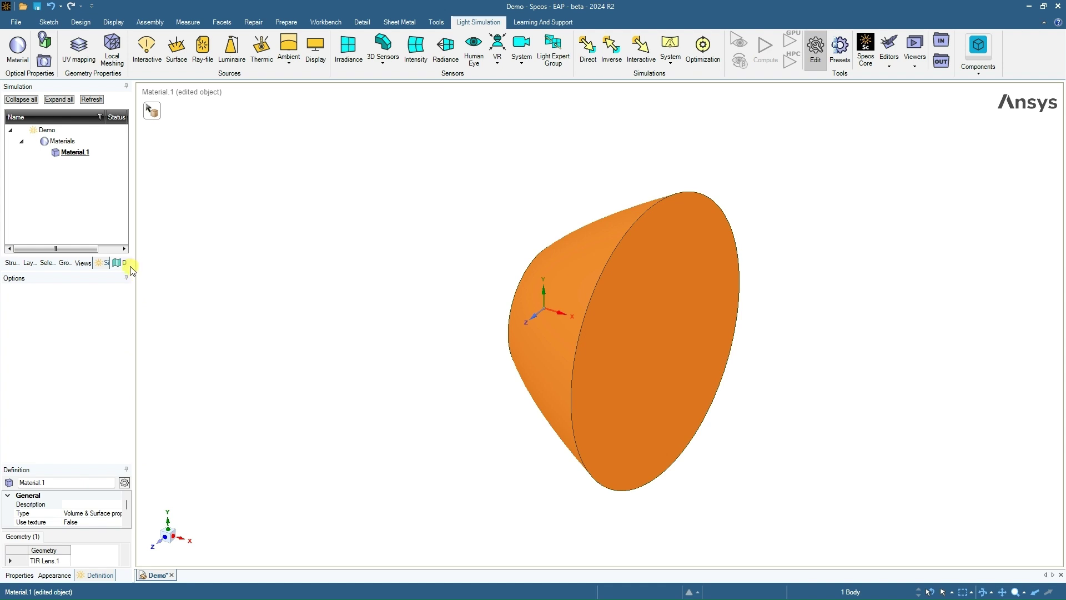
Widen the side panels and select the TIR lens body in the structure tree
left_click_drag(133, 269, 212, 302)
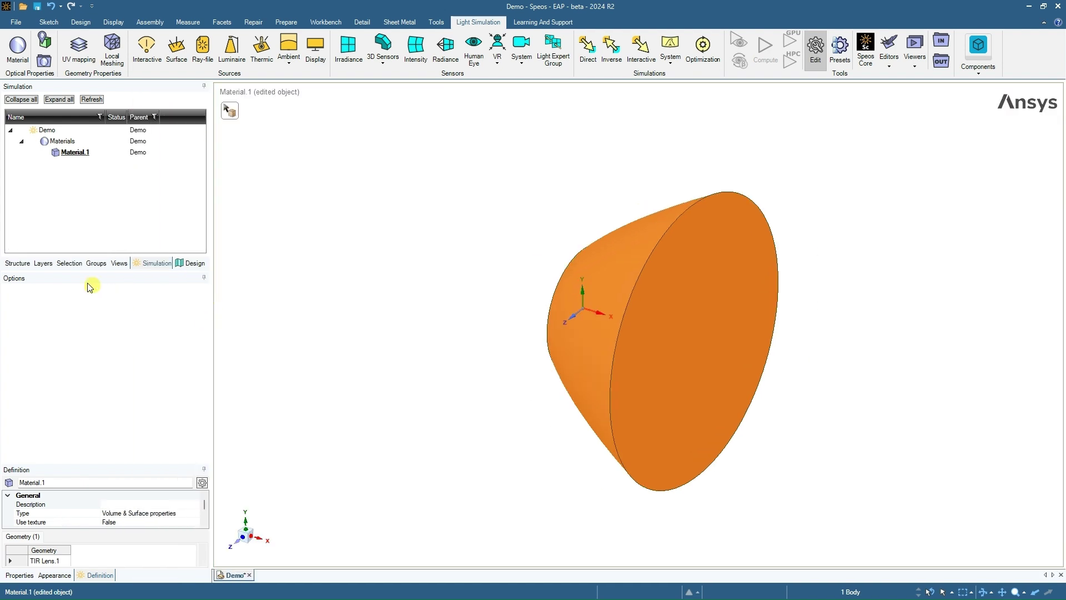
left_click(18, 265)
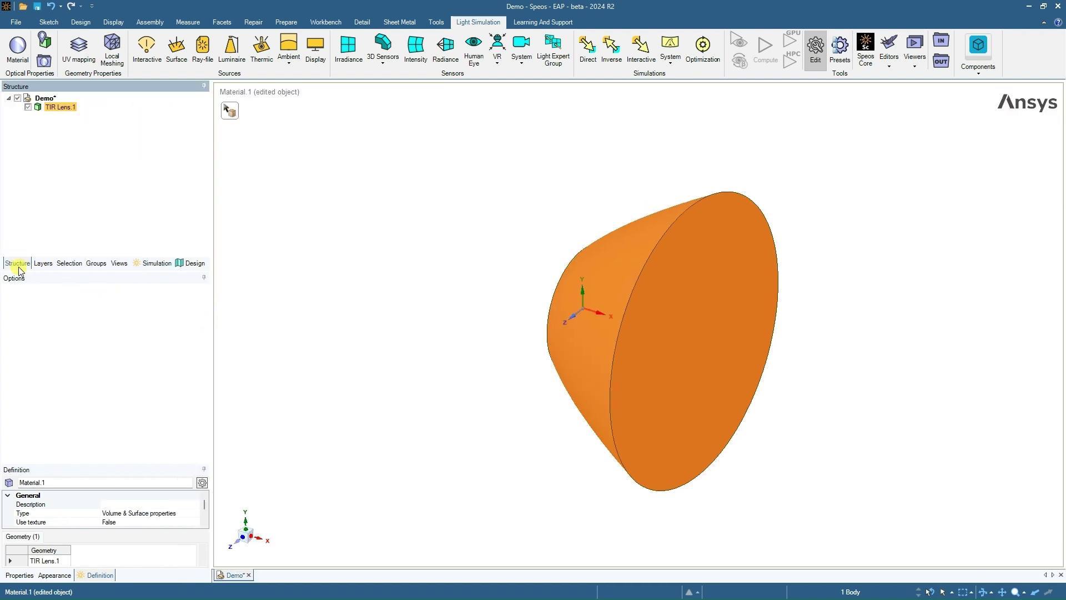
left_click(59, 110)
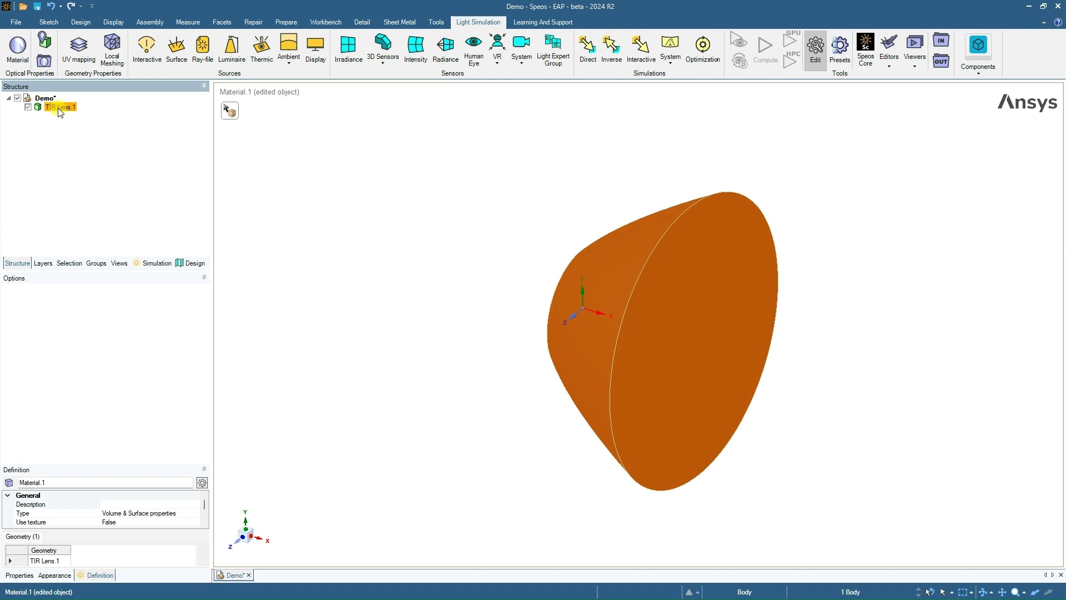
Select the lens material in the simulation tree and detach the Simulation panel into a floating window
left_click(157, 264)
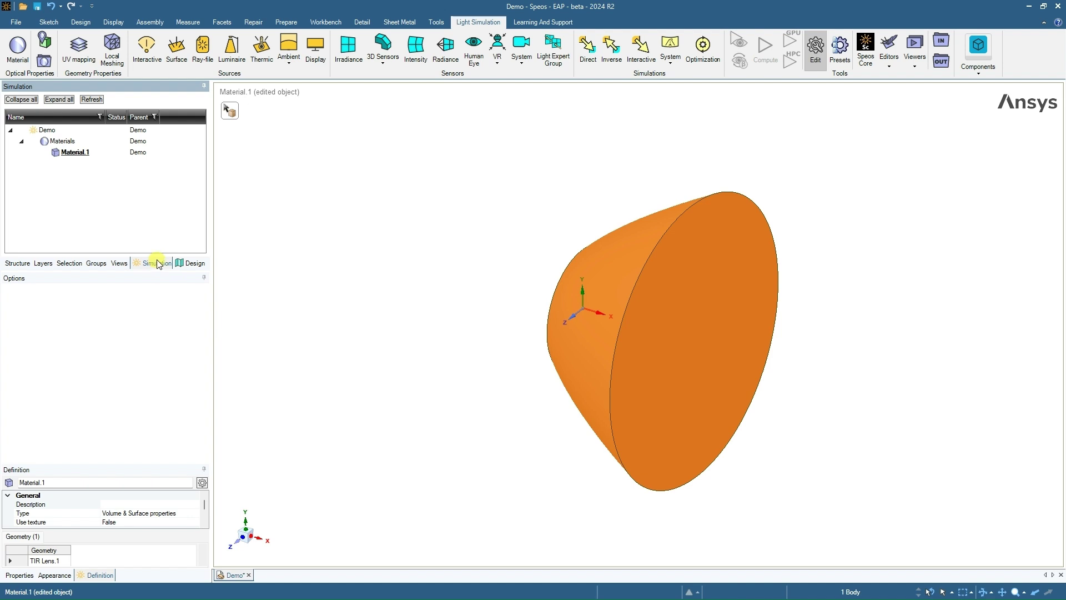
left_click(81, 154)
double_click(147, 259)
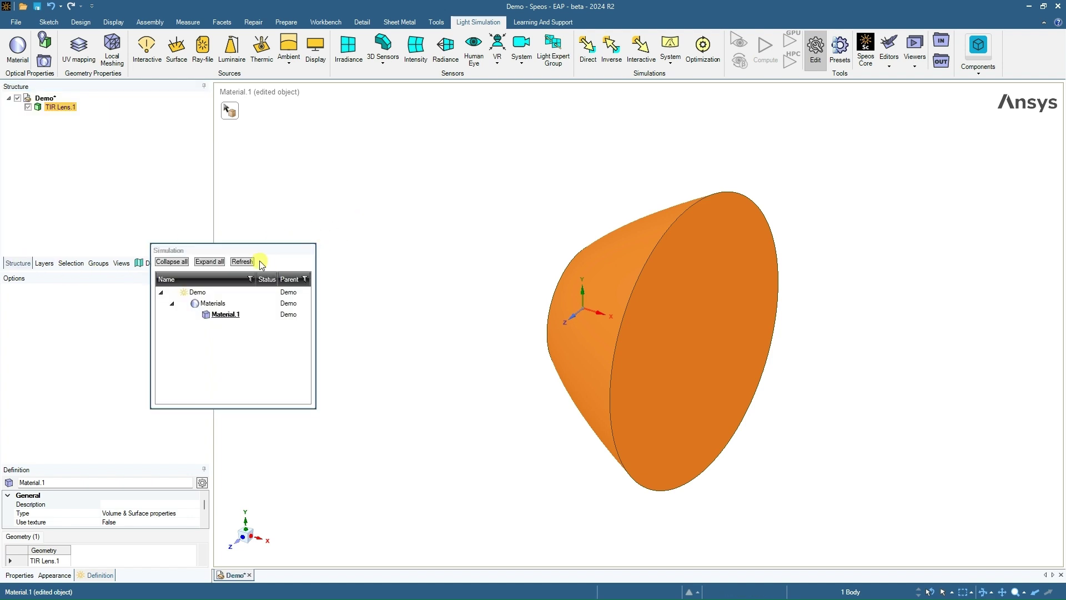
Dock the floating Simulation panel beside the 3D view on the side opposite the structure tree, with the Definition panel beneath it
left_click_drag(302, 257, 552, 299)
left_click_drag(552, 300, 552, 301)
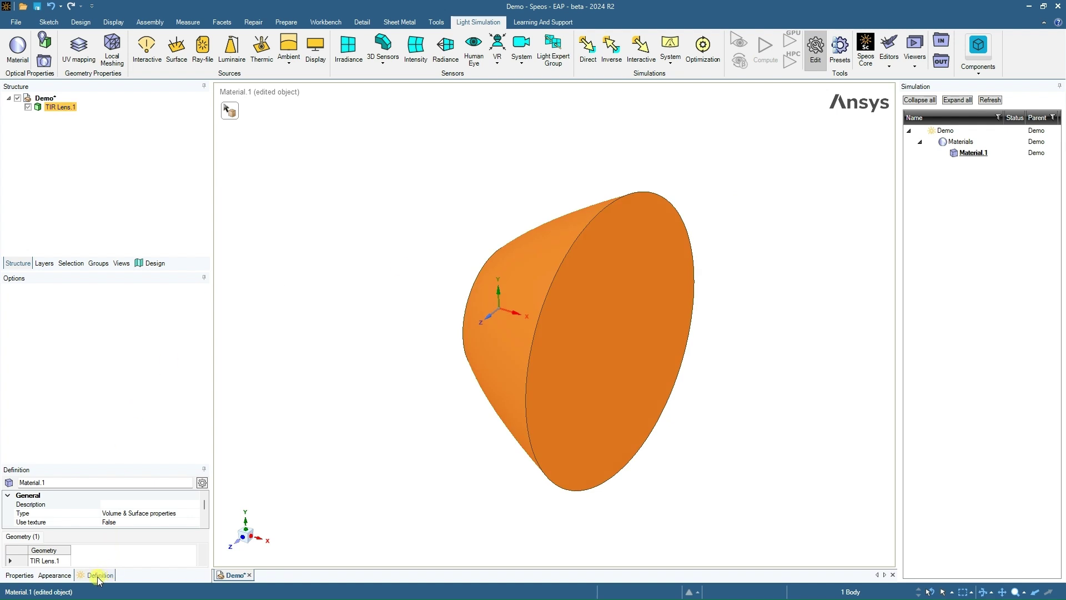
left_click_drag(98, 579, 195, 549)
left_click_drag(383, 447, 983, 357)
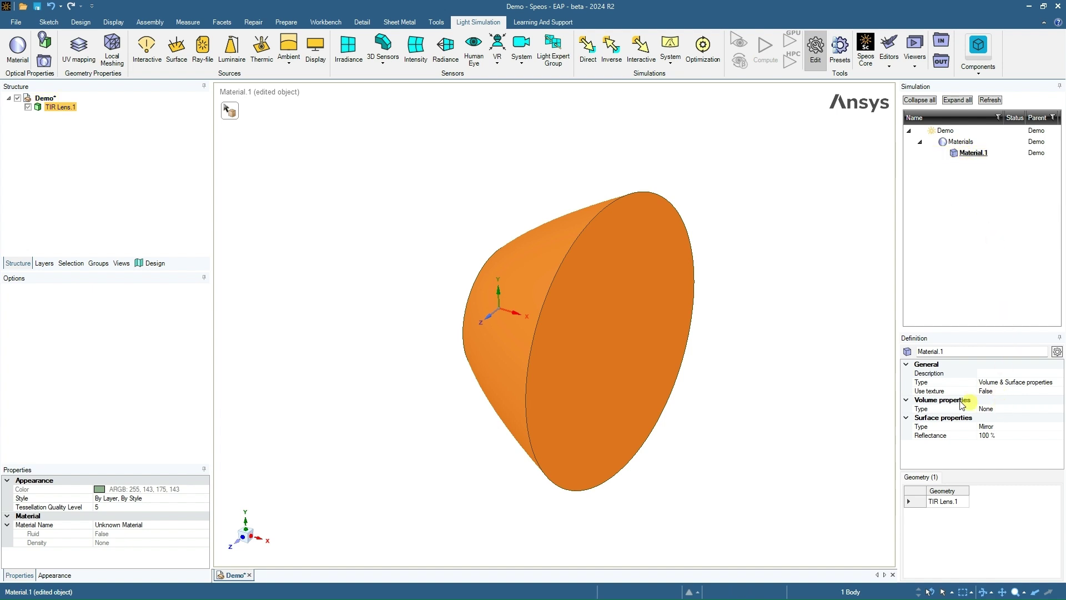
Set the lens material's volume properties type to Optic and its surface properties type to Optical Polished
left_click(1002, 408)
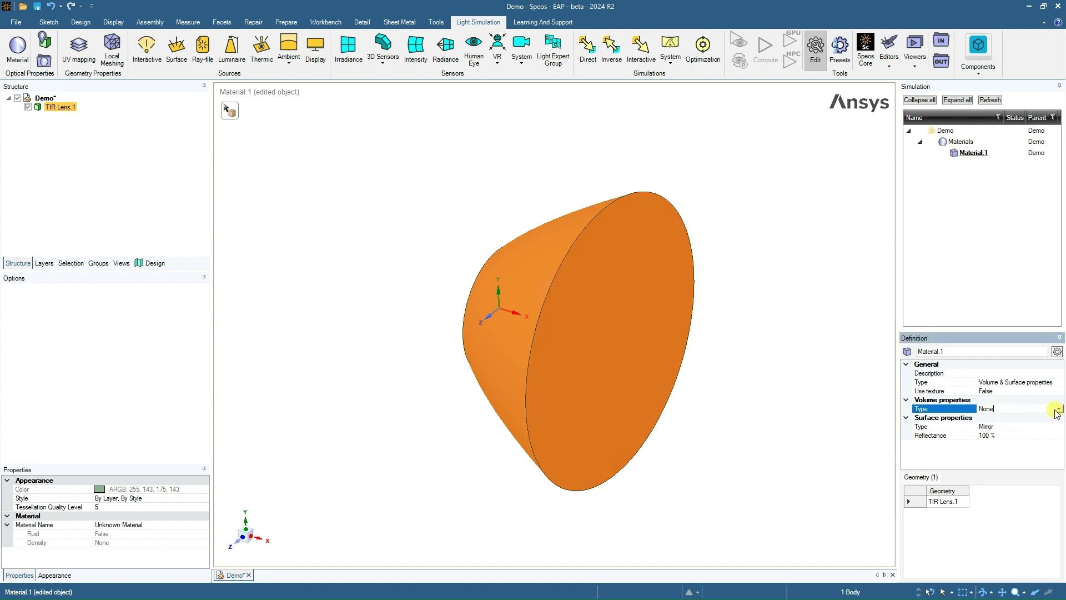
left_click(1058, 410)
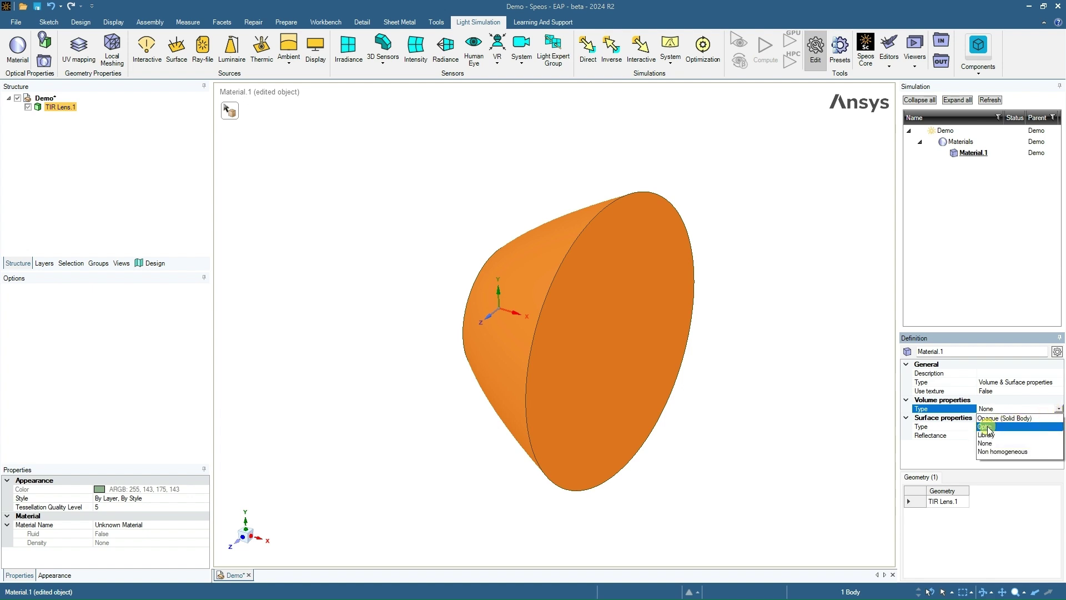
left_click(989, 427)
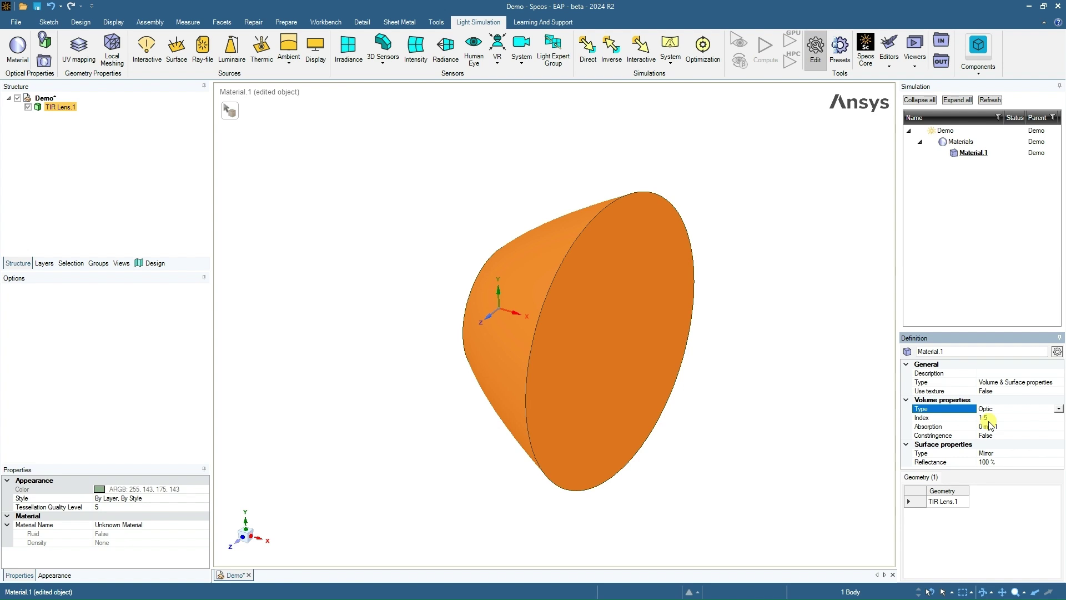
left_click(1058, 409)
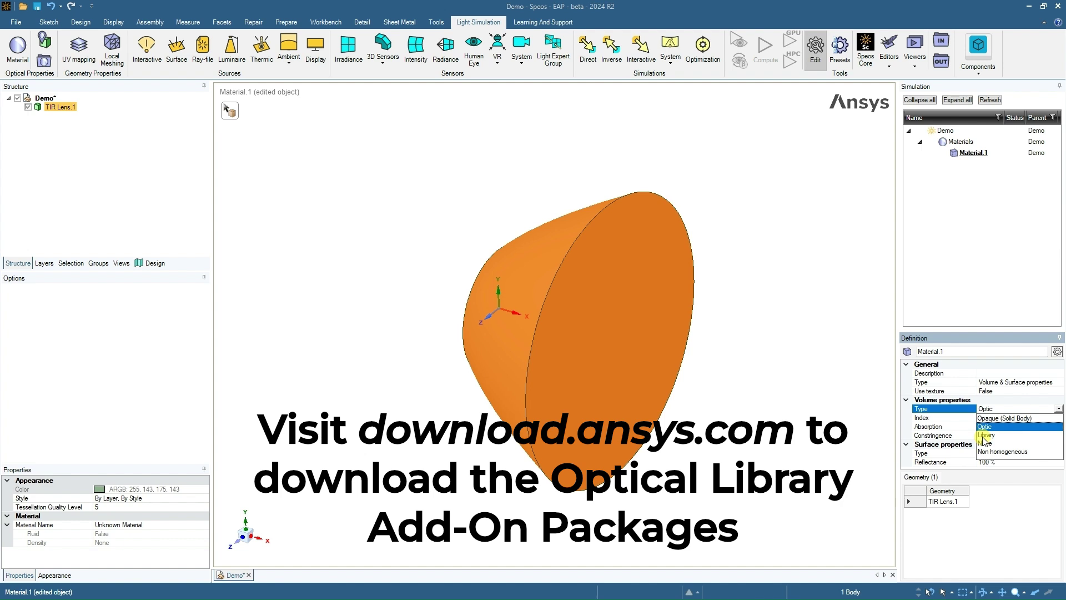
left_click(966, 462)
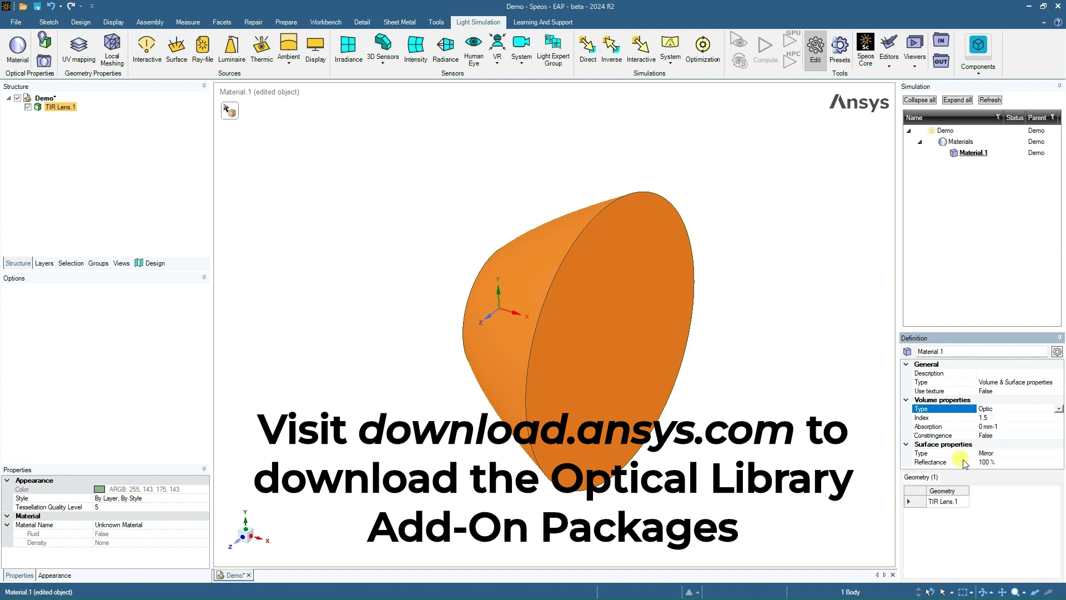
left_click(1010, 453)
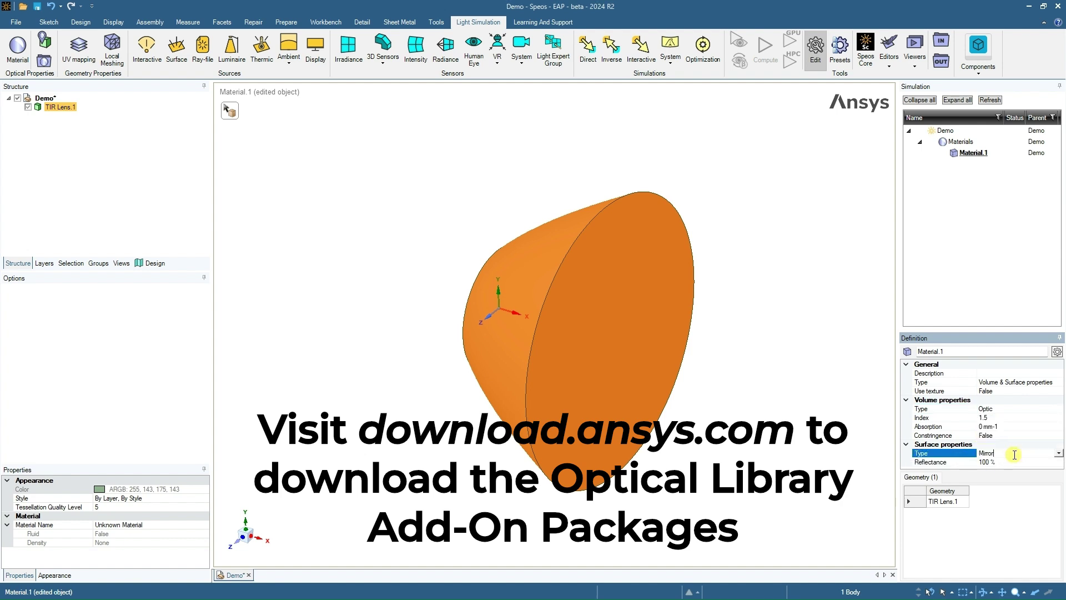
left_click(1059, 453)
left_click(1001, 472)
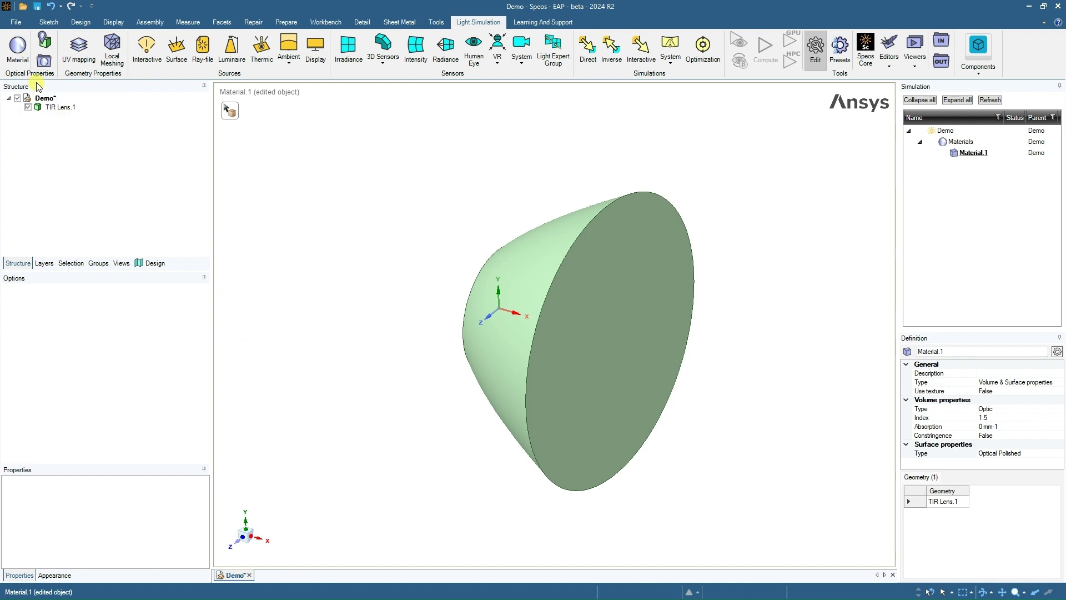
Create a surface light source in the simulation
left_click(173, 53)
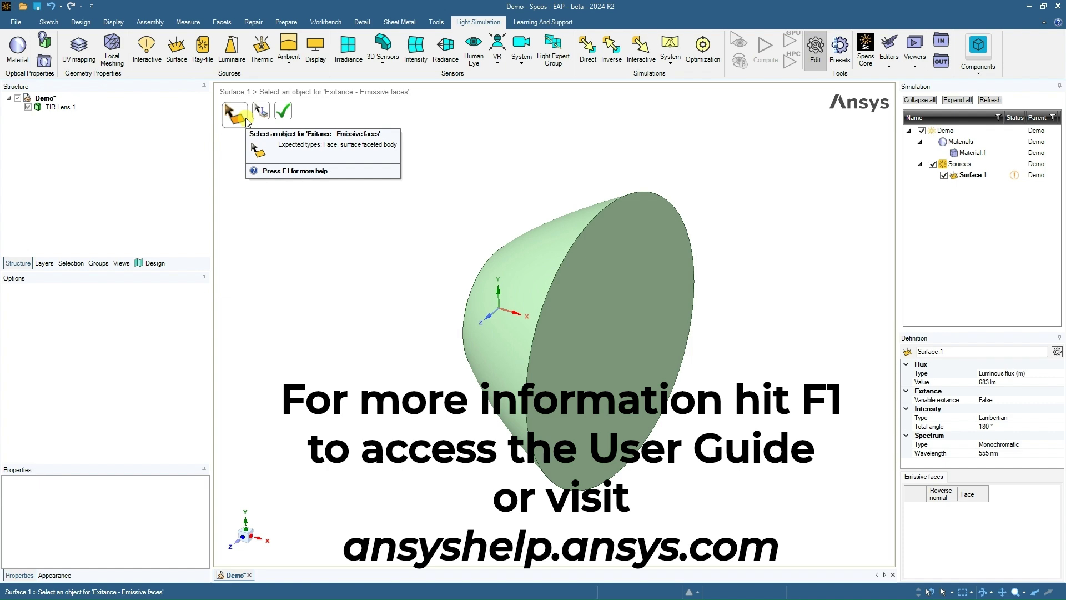
middle_click_drag(422, 314, 518, 326)
scroll(389, 266, "up", 5)
middle_click_drag(325, 212, 341, 275)
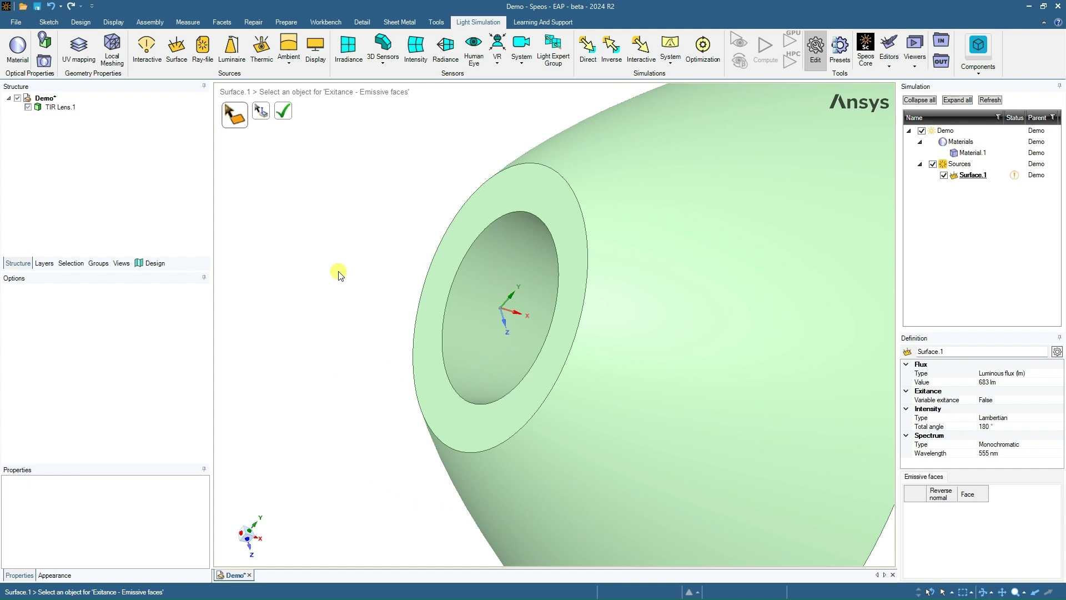
Start a sketch on the YZ plane through the lens origin and face the sketch plane in plan view
left_click(112, 25)
left_click(88, 23)
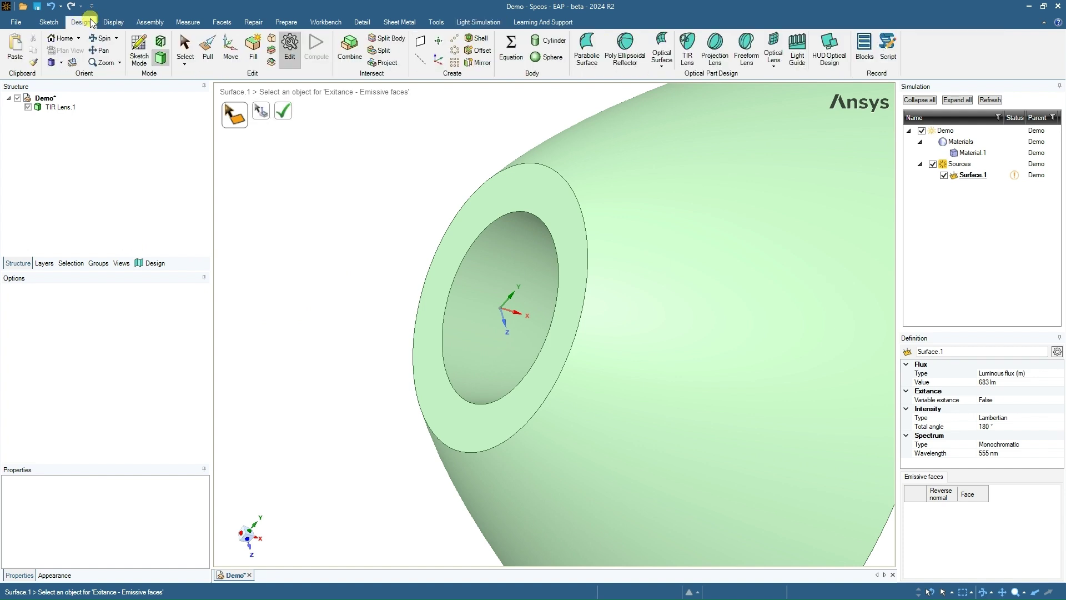
left_click(139, 53)
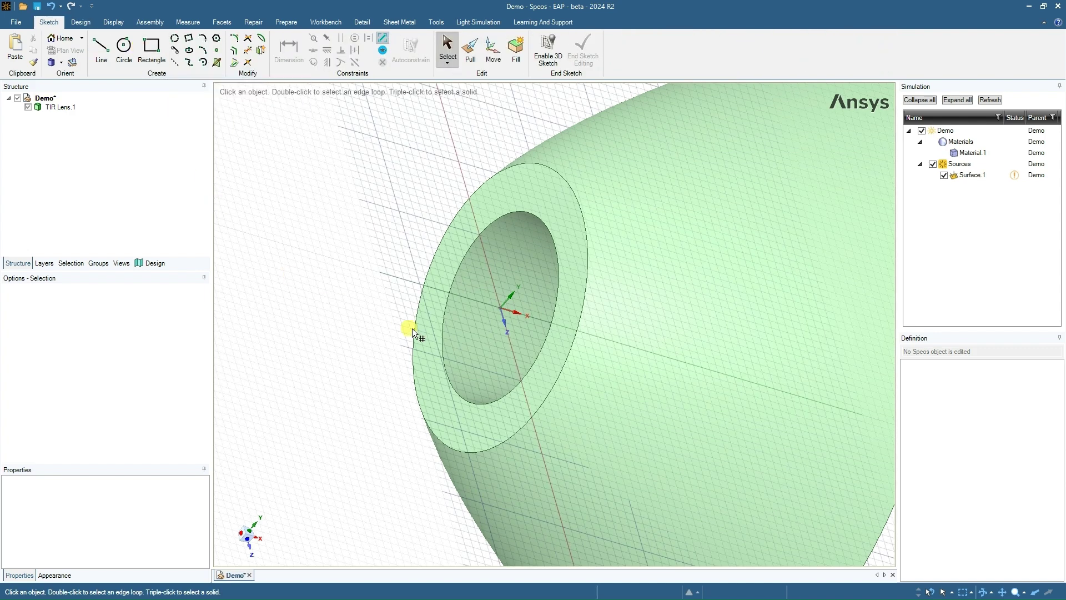
left_click(514, 318)
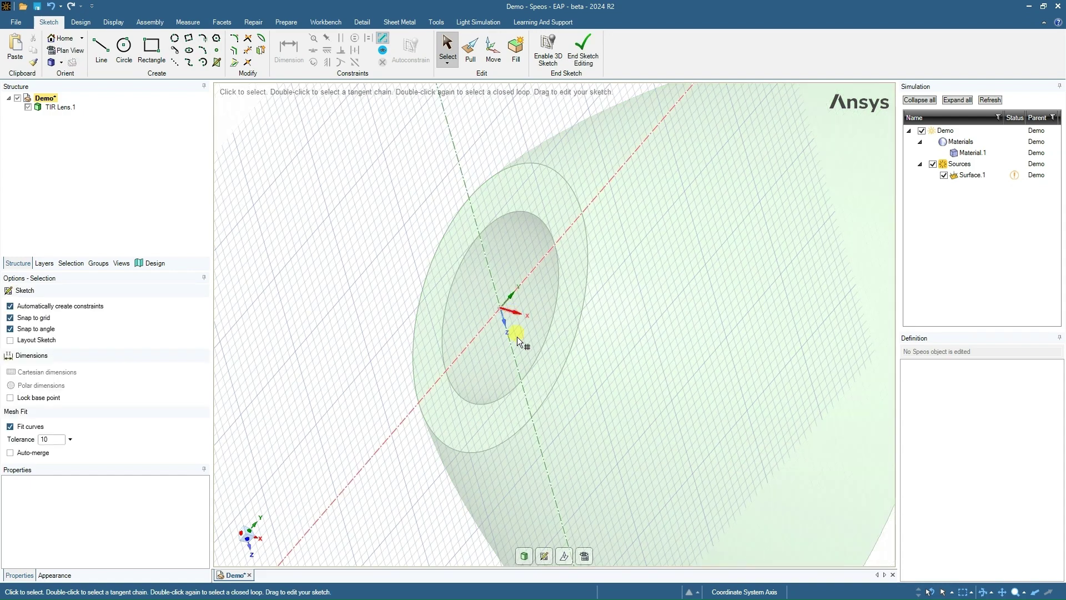
left_click(584, 556)
scroll(616, 347, "up", 5)
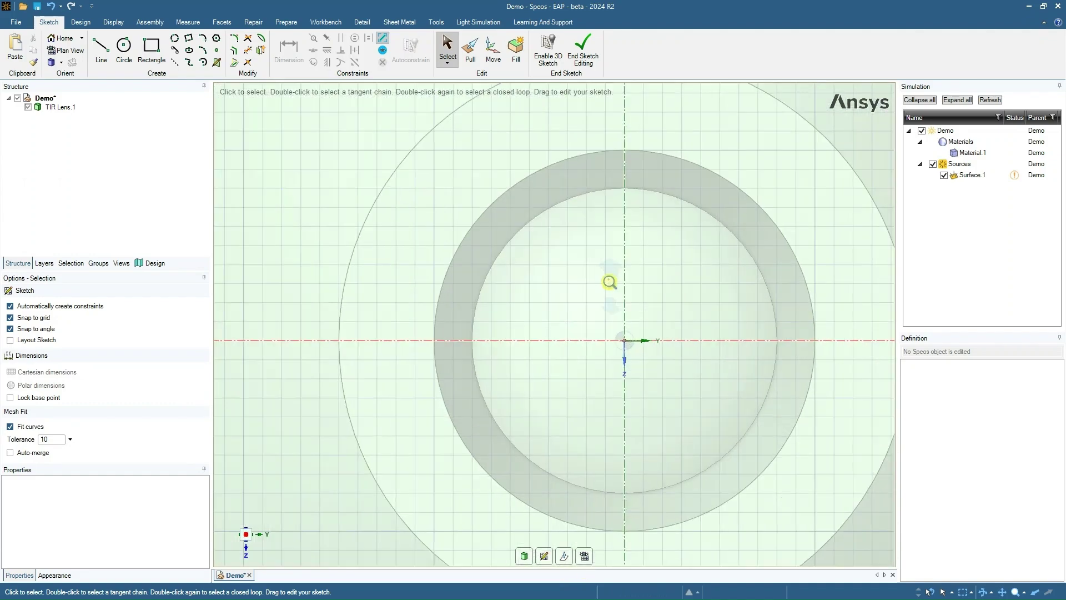
middle_click_drag(614, 281, 551, 282, "shift")
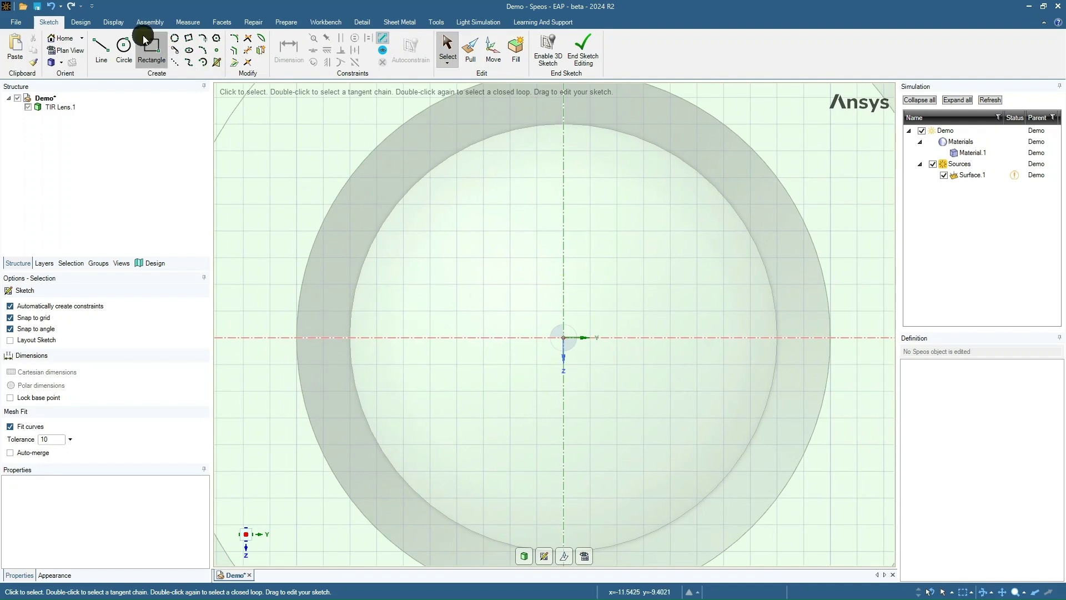
Sketch a square about 2 mm wide centred on the origin and end the sketch to turn it into a surface
left_click(151, 49)
left_click(537, 312)
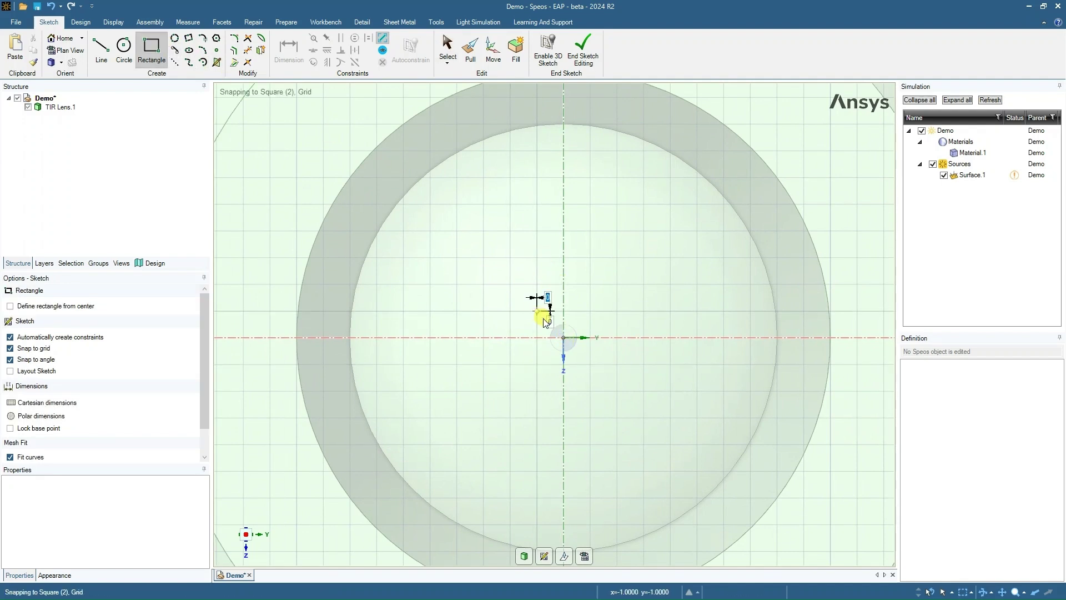
left_click(591, 360)
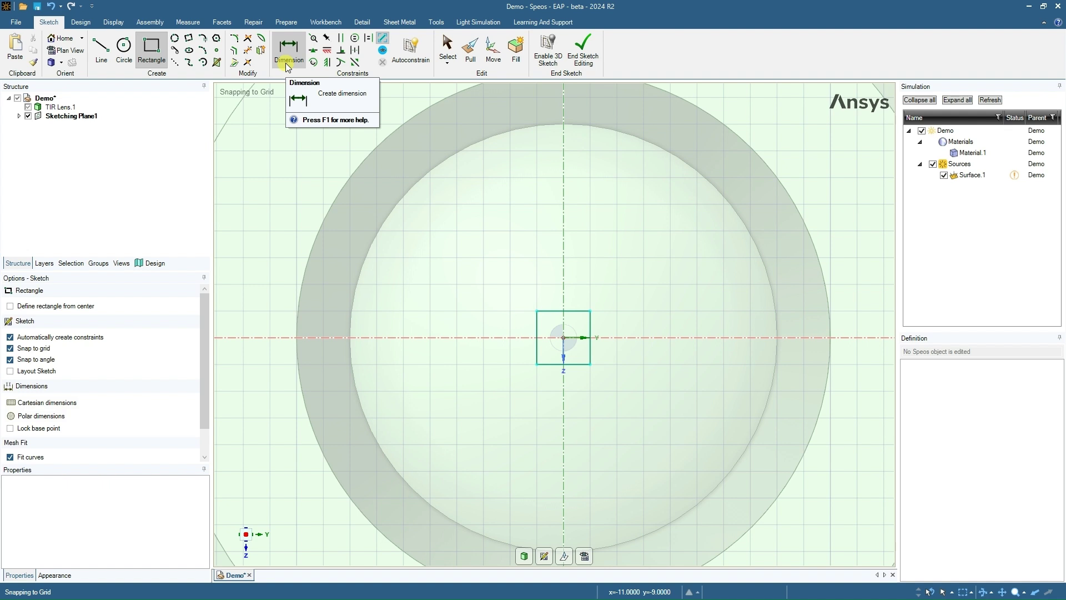
left_click(20, 116)
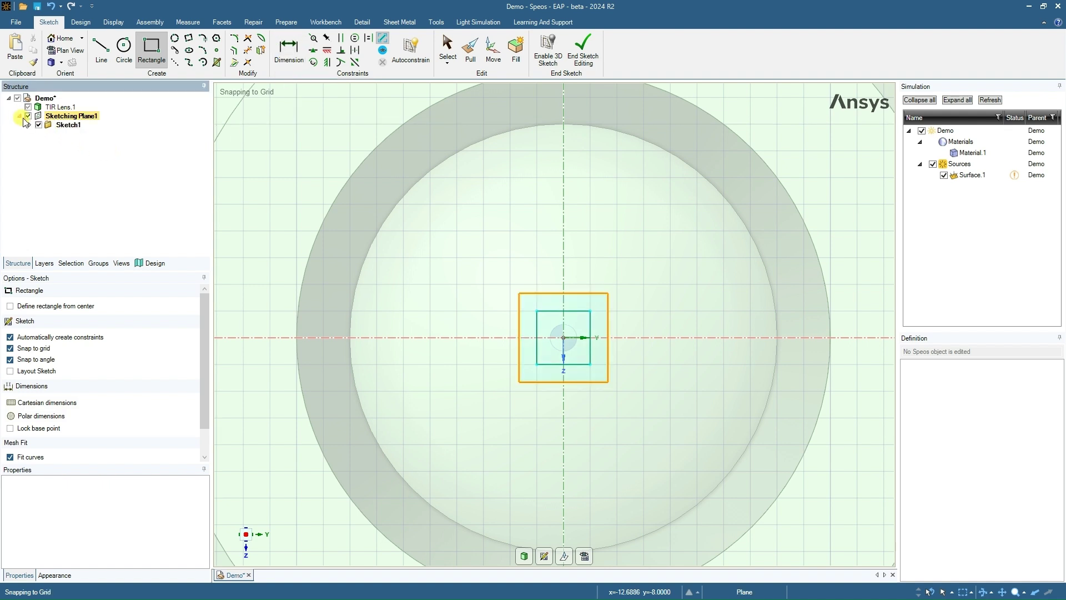
left_click(30, 124)
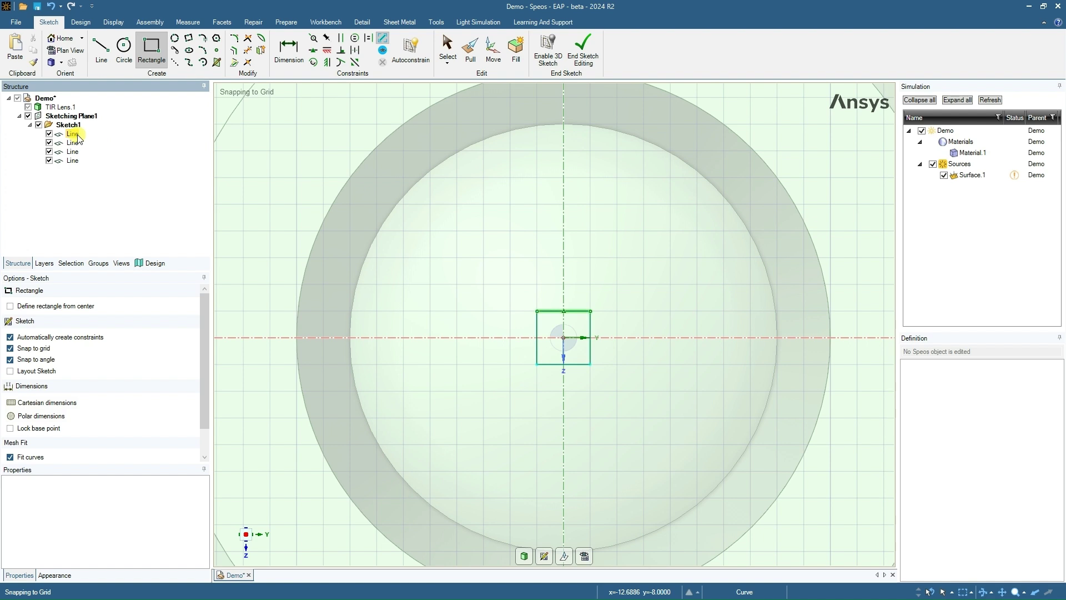
left_click(579, 61)
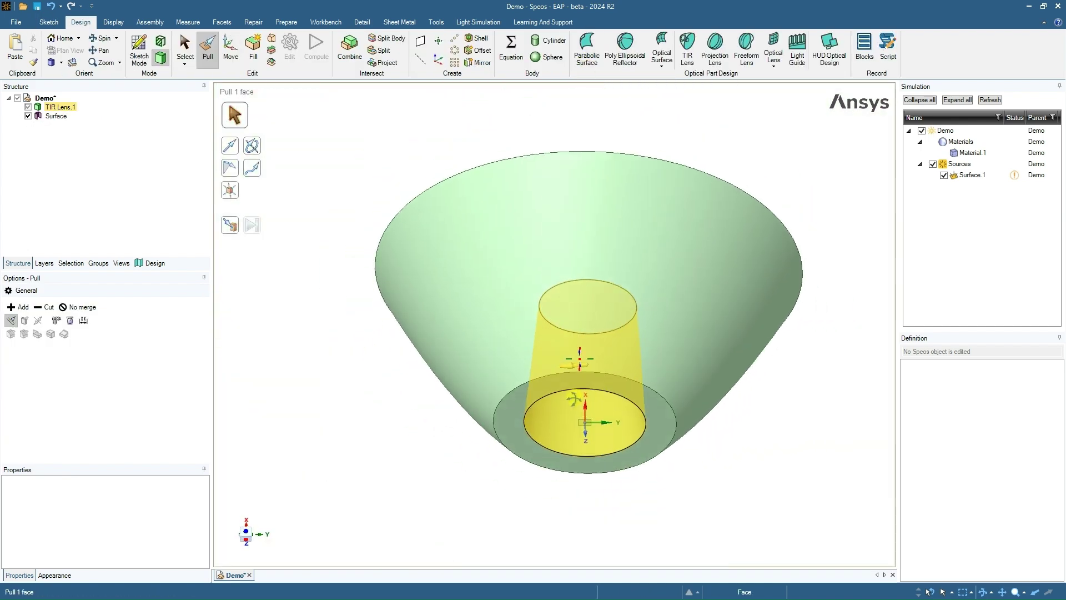
Try pulling the small square surface into a long solid bar, undo the pull and return to selection mode
scroll(587, 368, "up", 5)
left_click(590, 280)
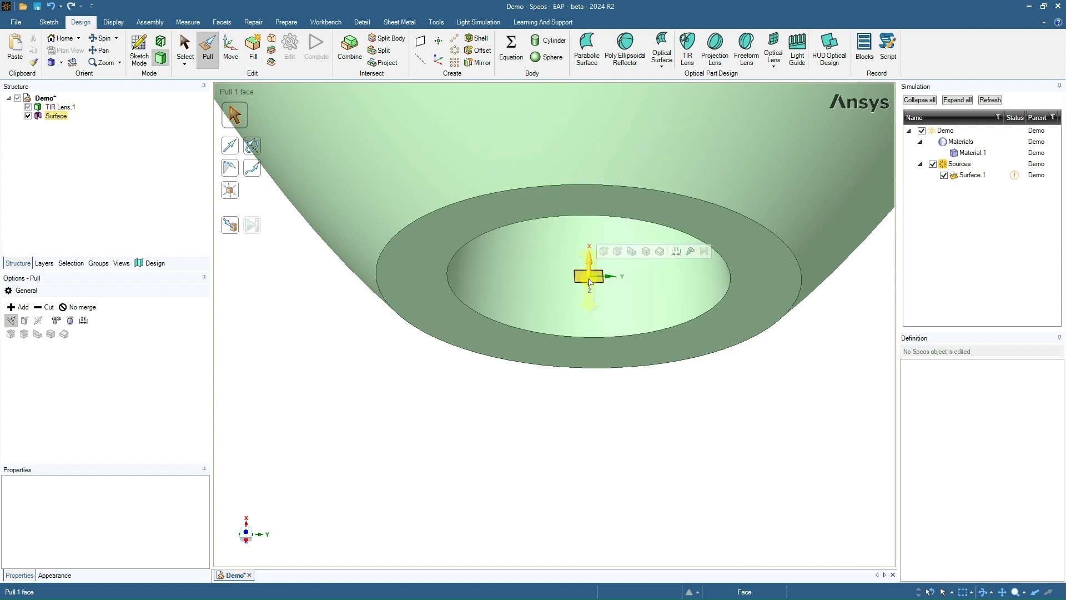
left_click(592, 294)
key("Escape")
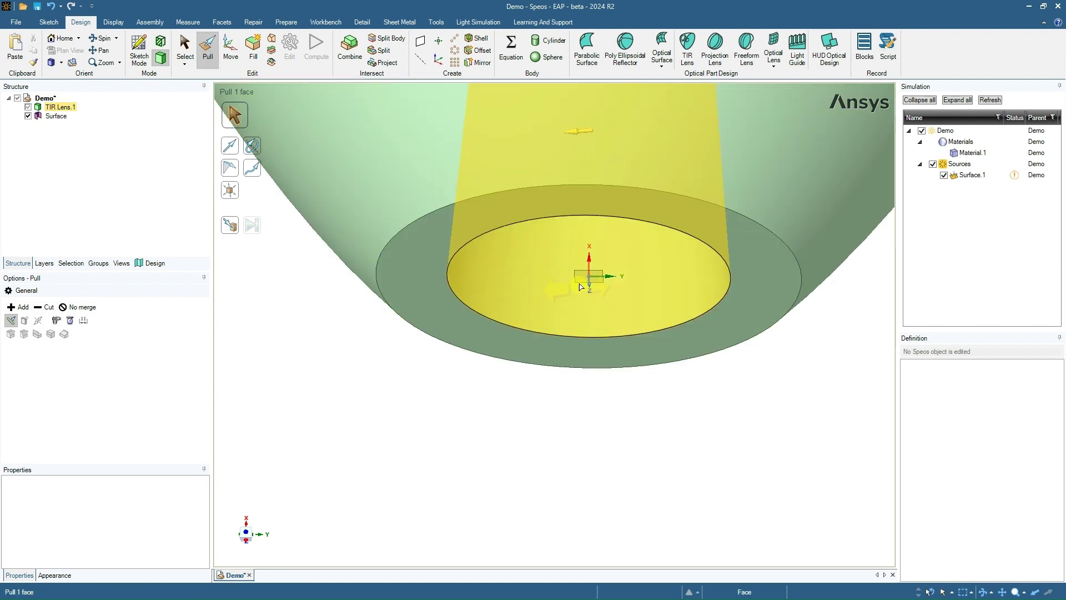
left_click(584, 280)
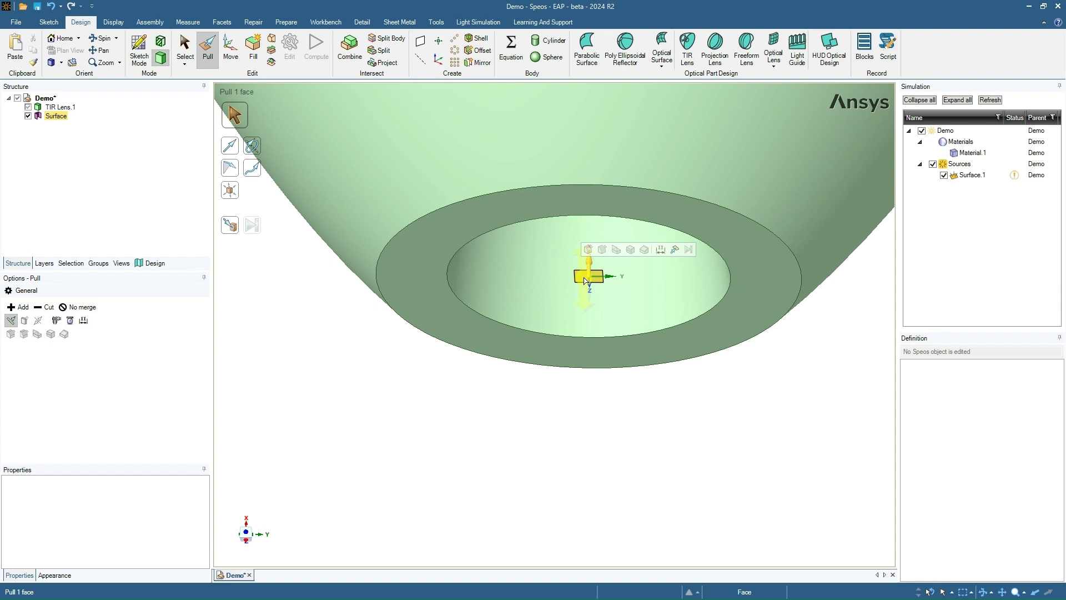
left_click_drag(584, 280, 597, 508)
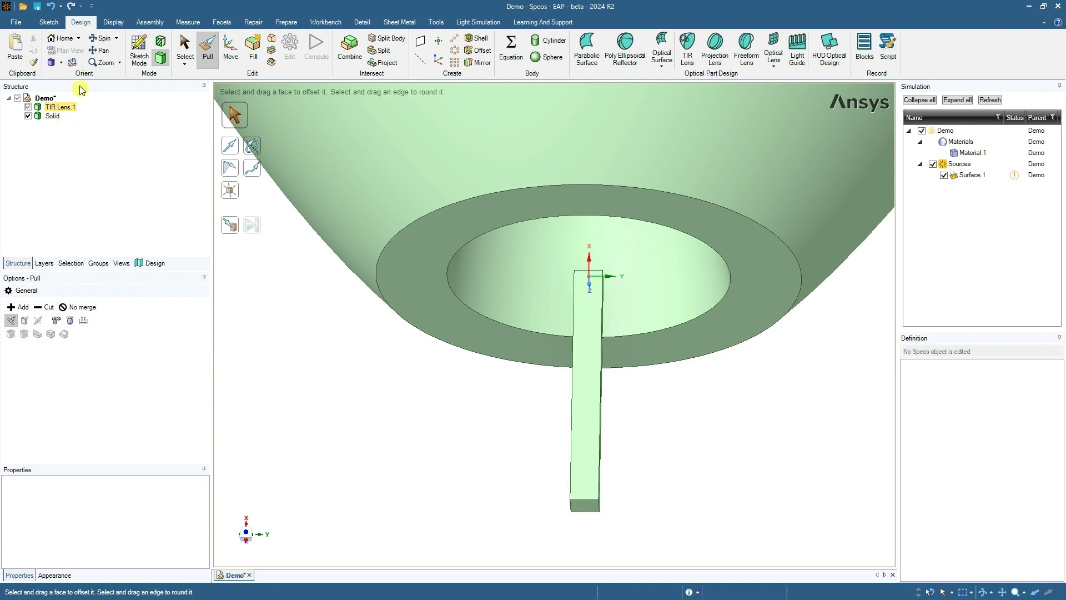
left_click(50, 10)
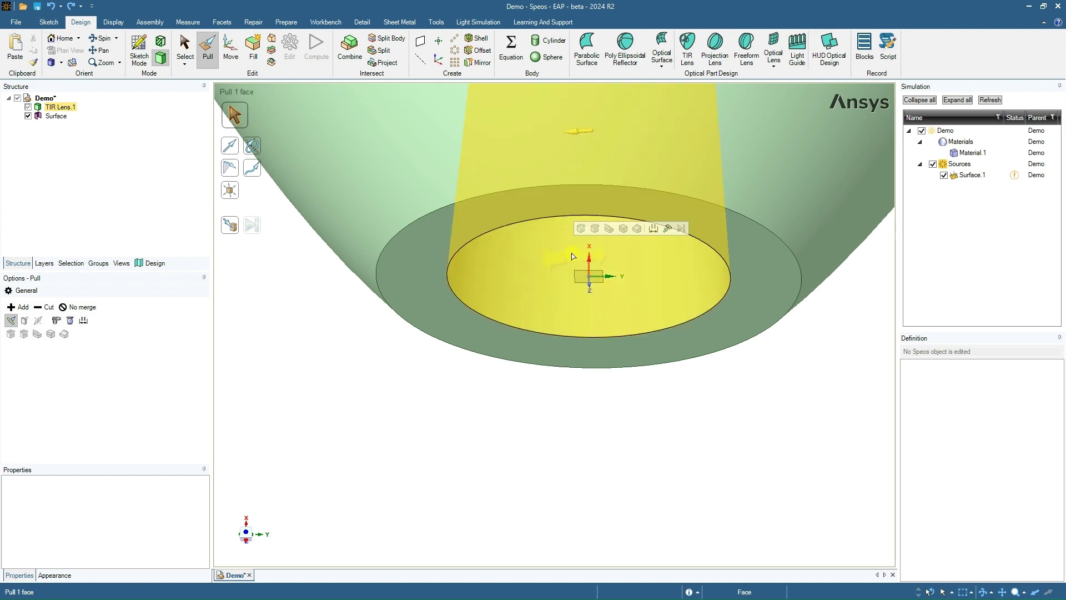
left_click(586, 278)
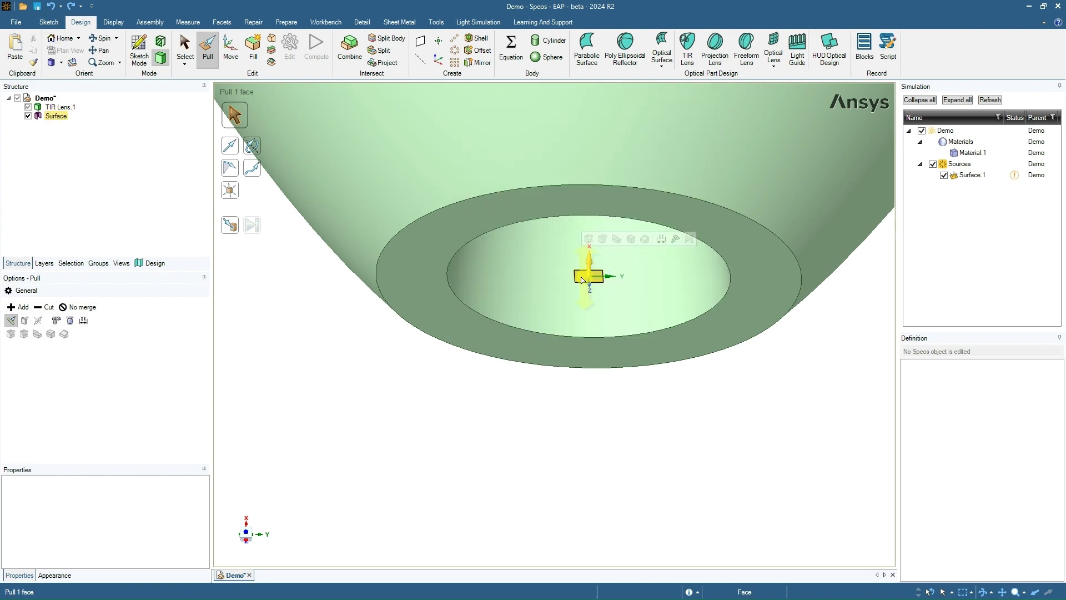
left_click(268, 201)
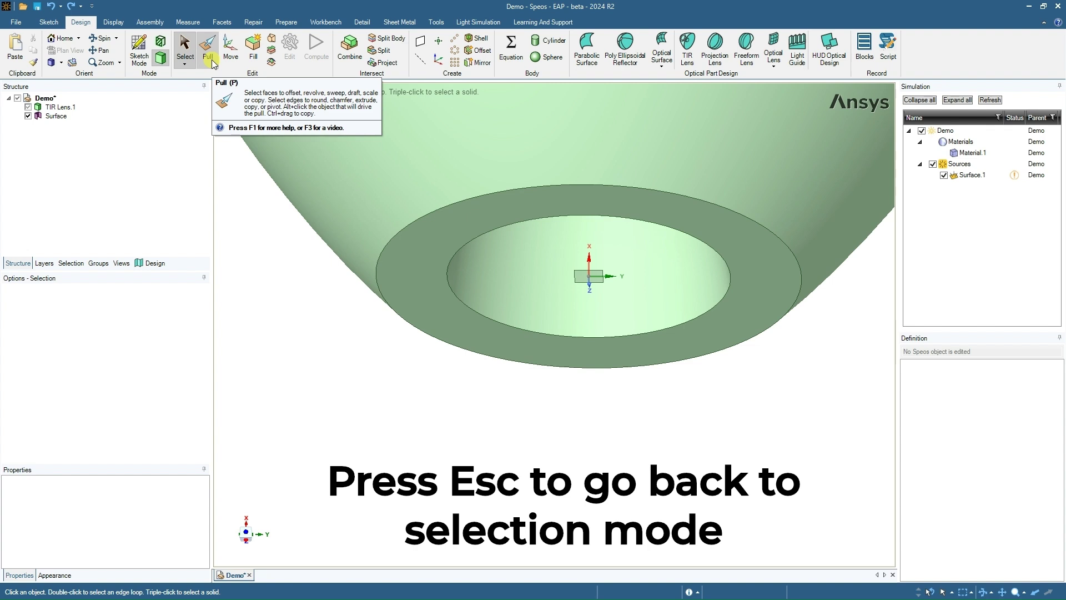
key("Escape")
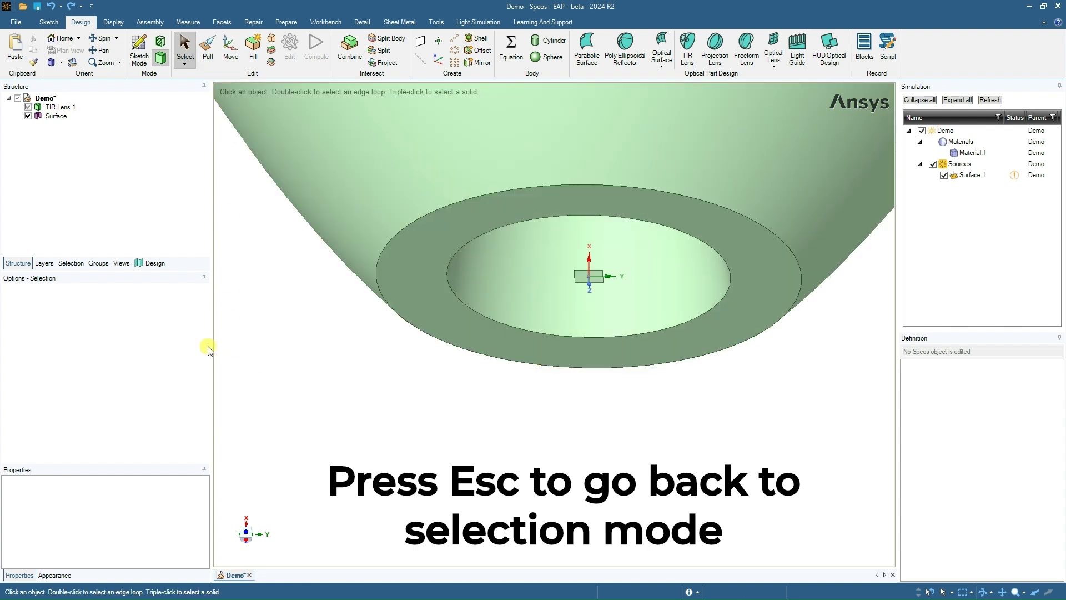
Edit the surface source and assign the small square surface at the origin as its emissive face
key("h")
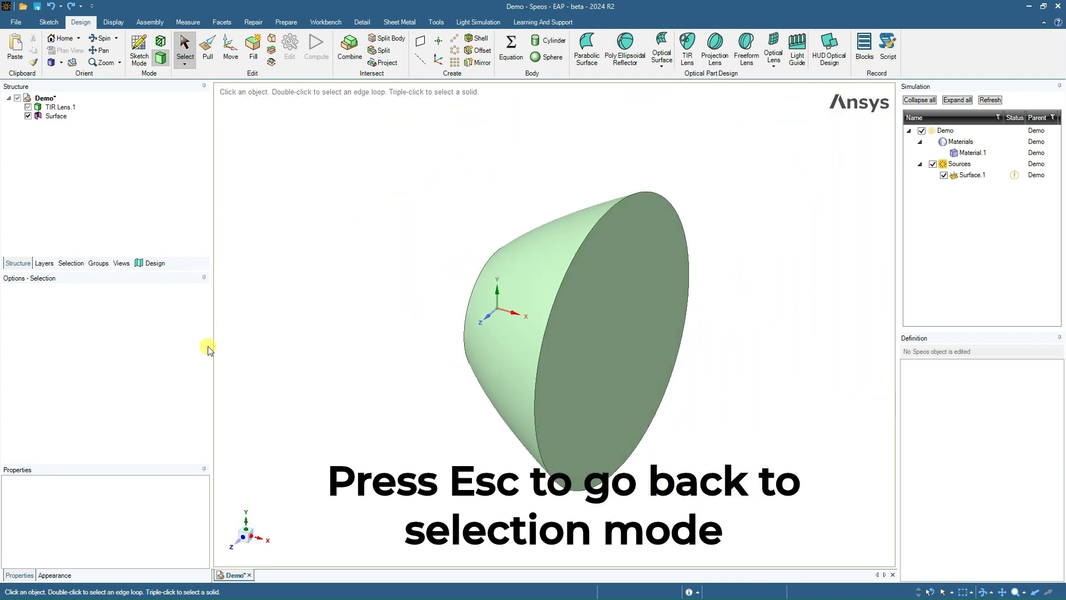
double_click(972, 175)
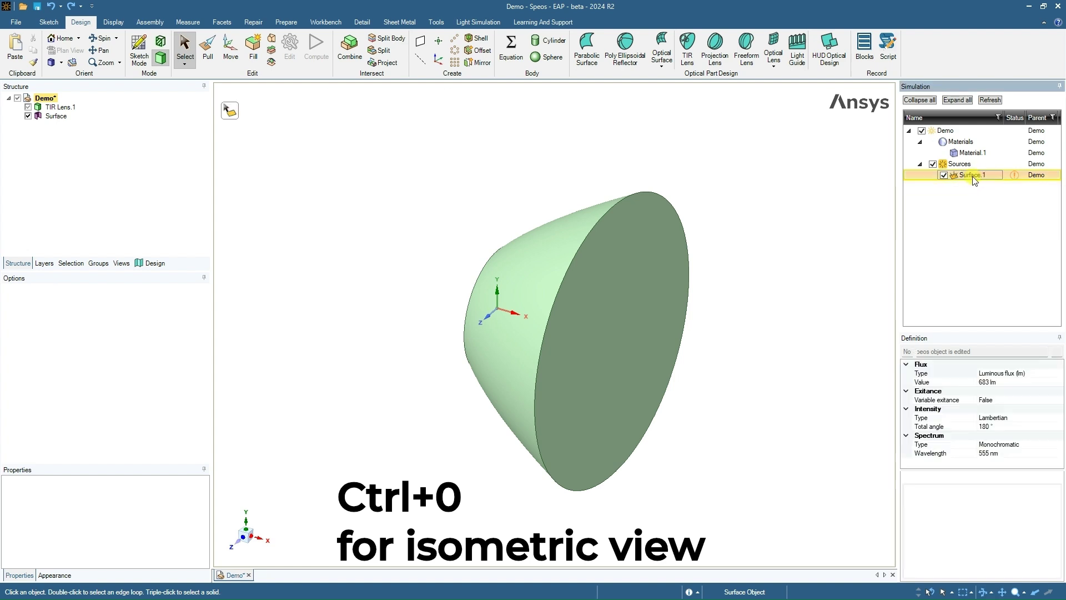
left_click(231, 114)
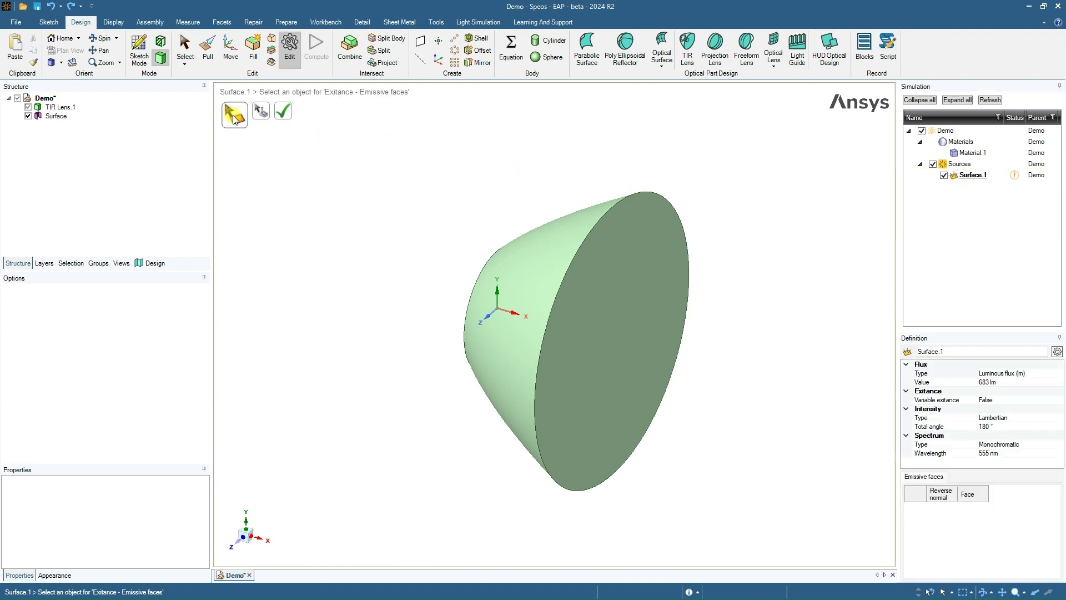
left_click(58, 116)
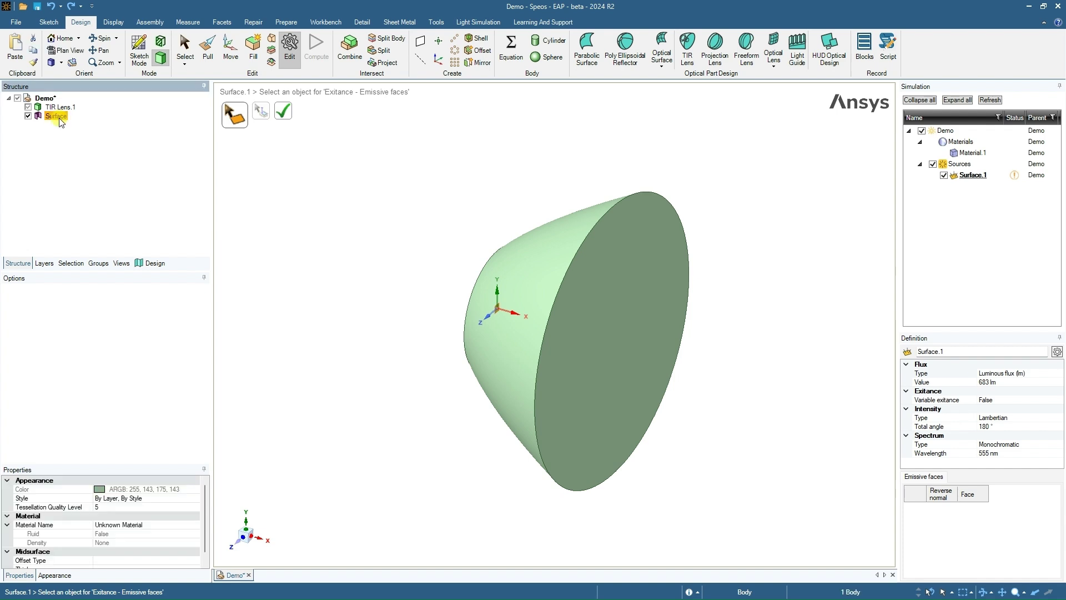
left_click(505, 316)
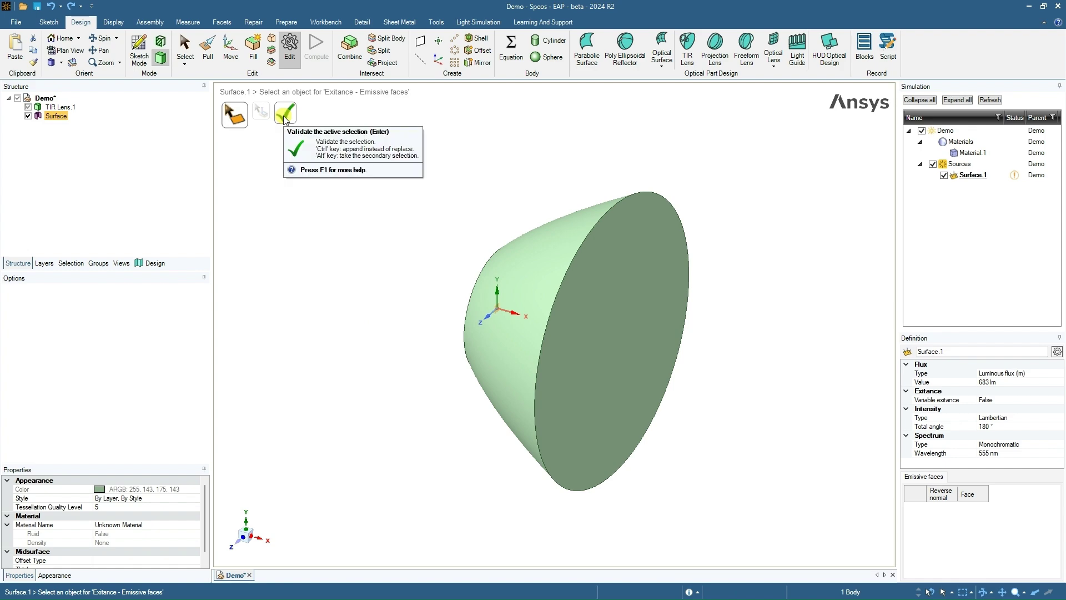
left_click(284, 113)
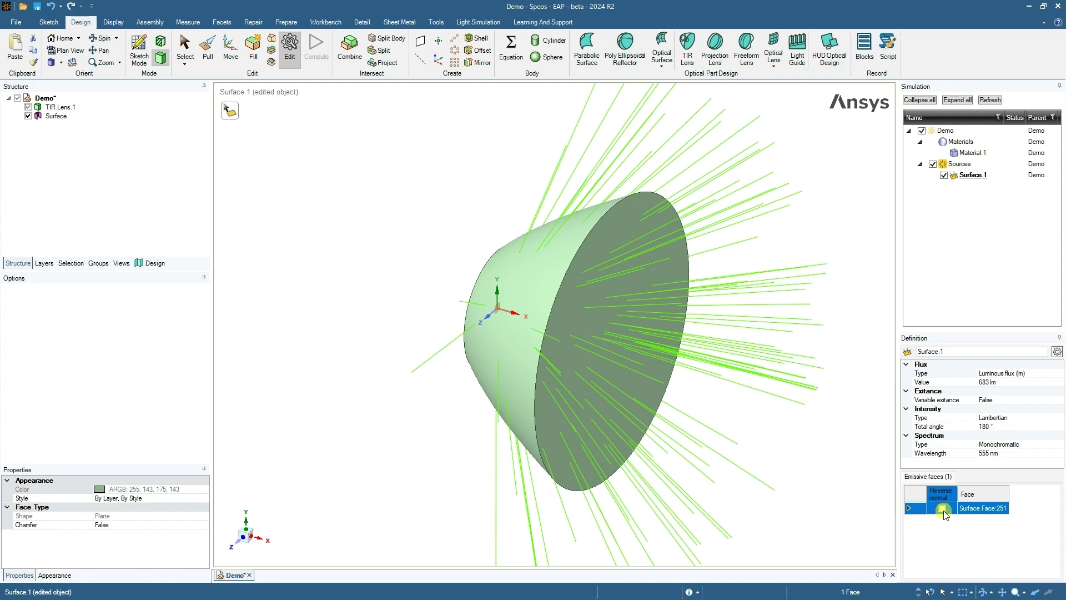
Reverse the emissive face's normal and restore its original direction, and set the surface source's length of rays to 20 mm
left_click(942, 509)
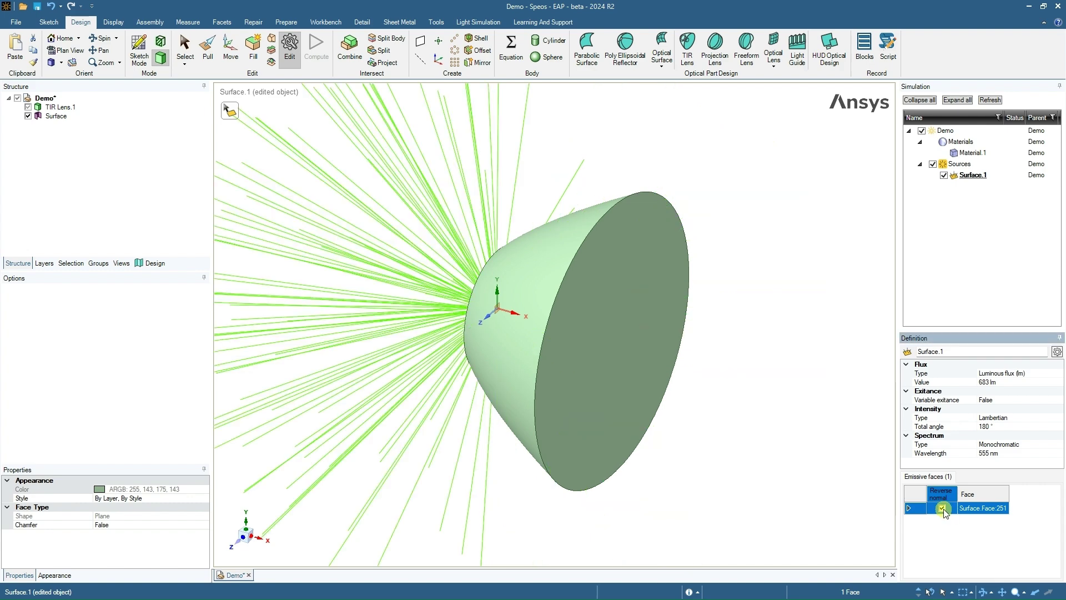
left_click(943, 508)
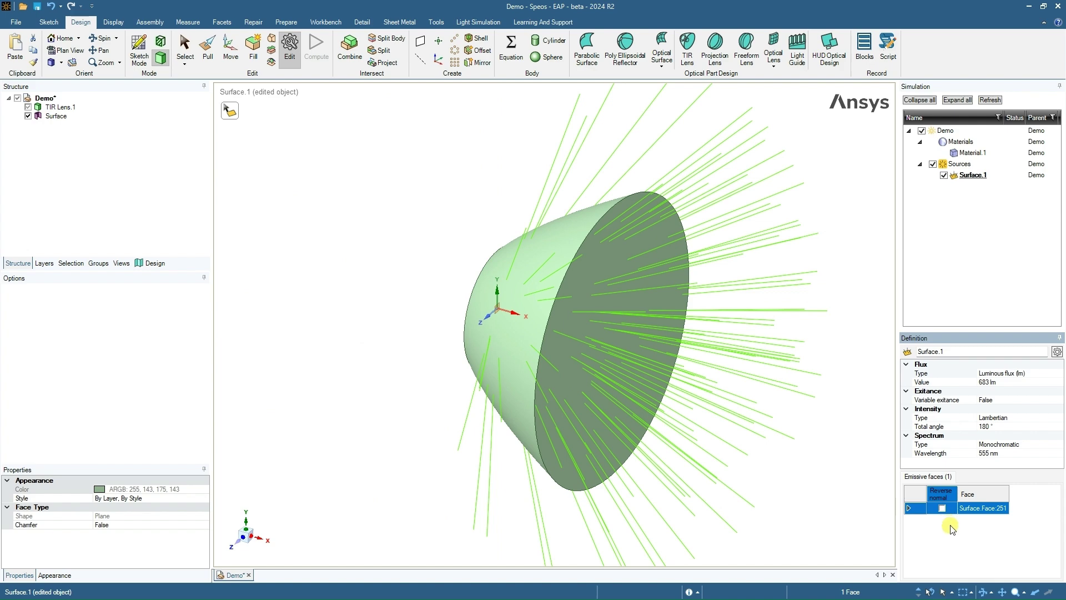
left_click(1057, 352)
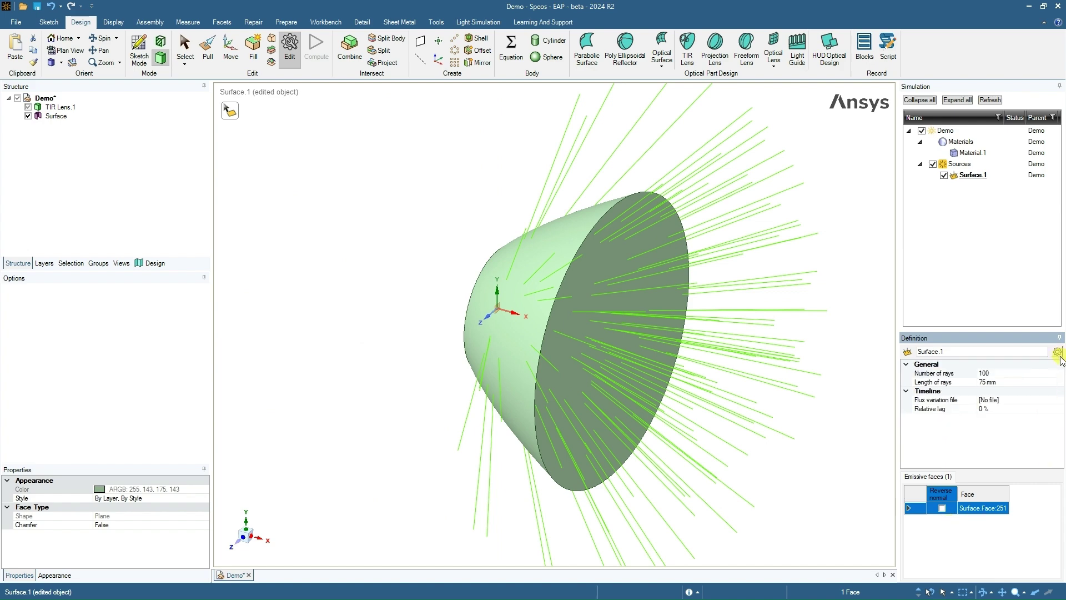
left_click(988, 382)
type("20")
key("Return")
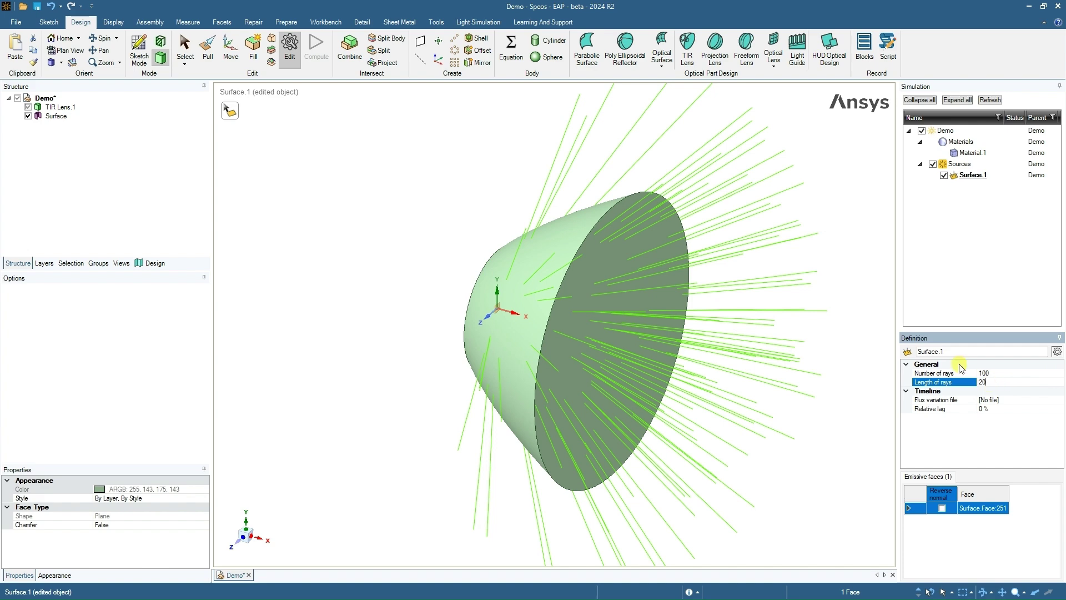
Make the TIR lens body transparent so the source rays inside it can be seen
middle_click_drag(604, 381, 421, 157)
left_click(408, 251)
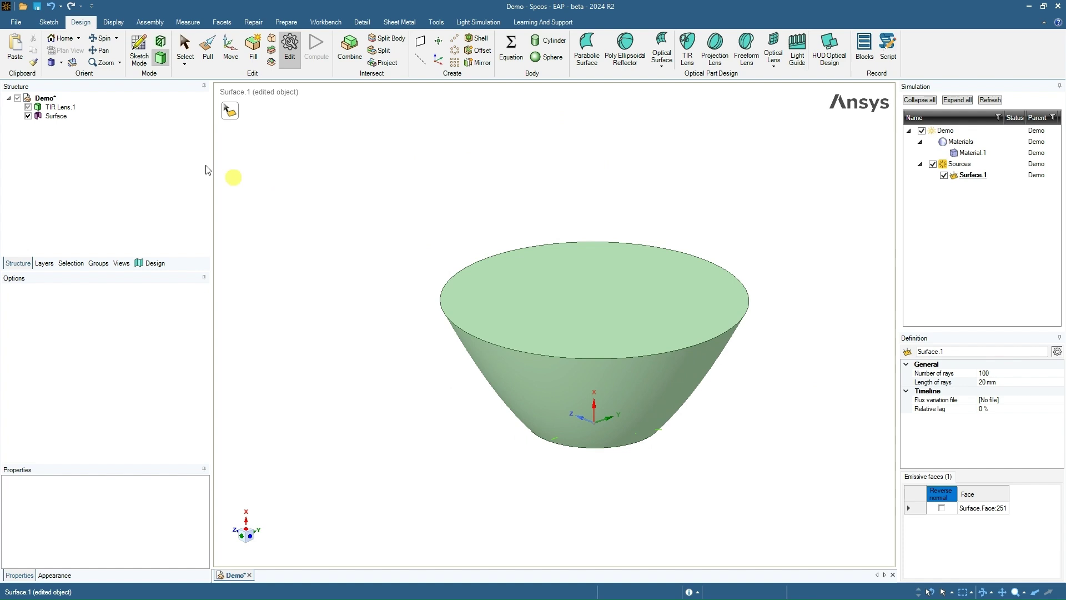
left_click(116, 23)
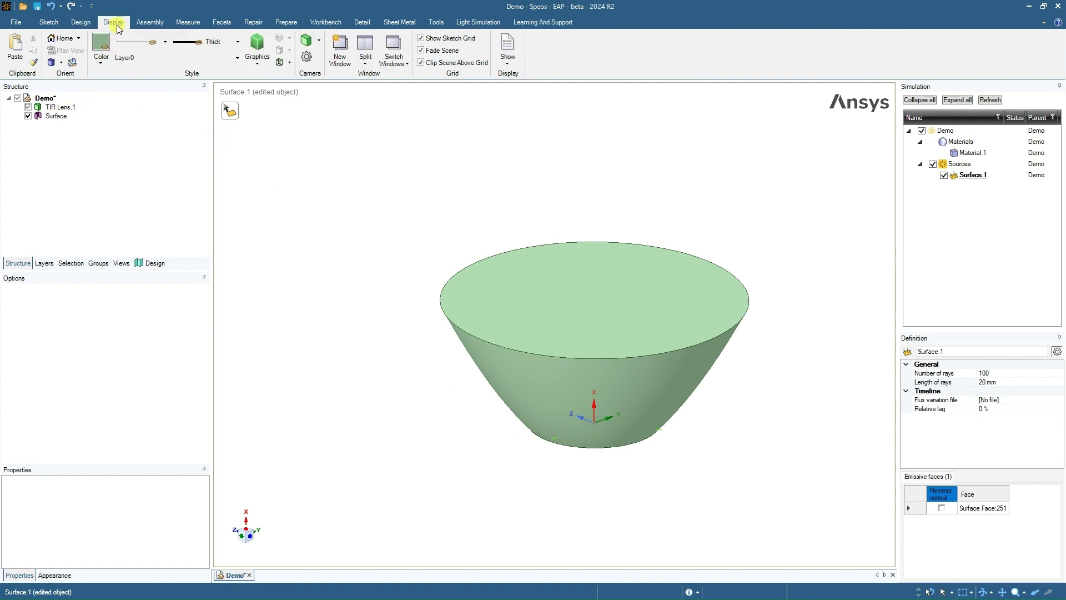
left_click(100, 107)
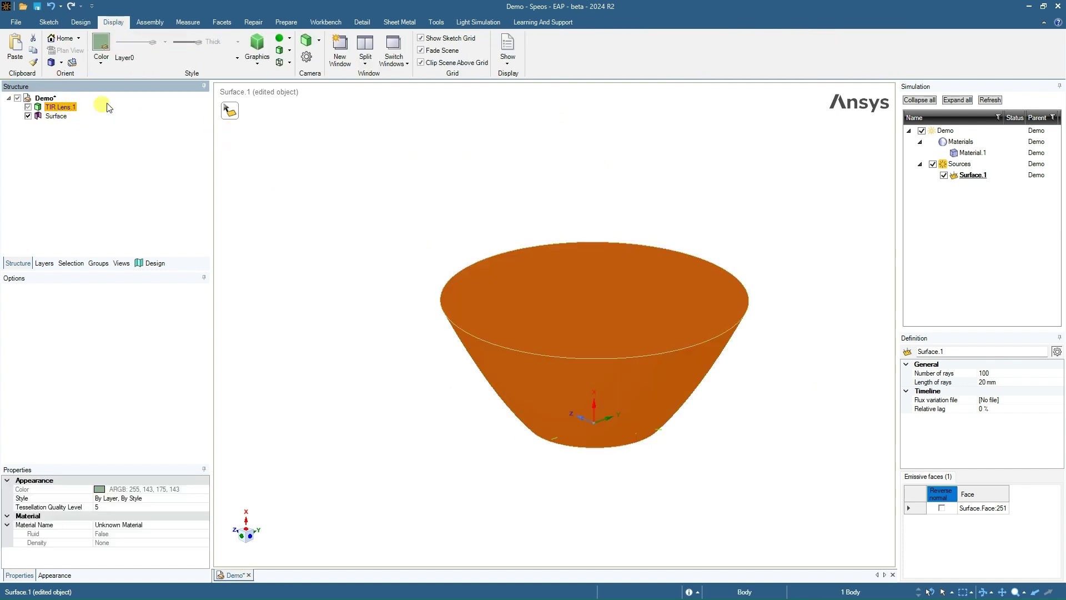
left_click(289, 38)
left_click(303, 62)
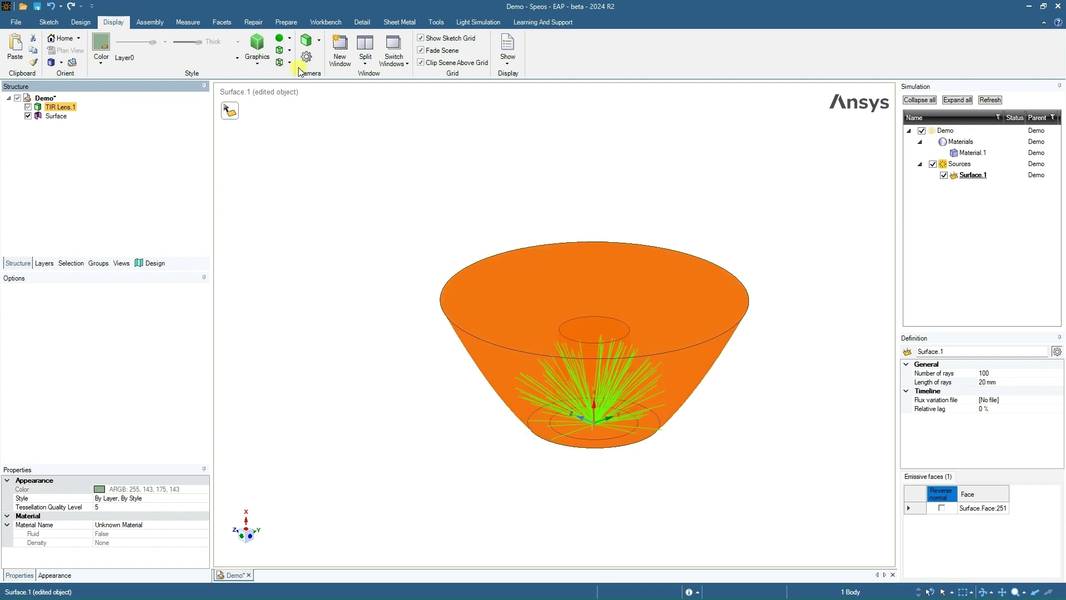
Color the TIR lens body light cyan from the basic colors
left_click(101, 47)
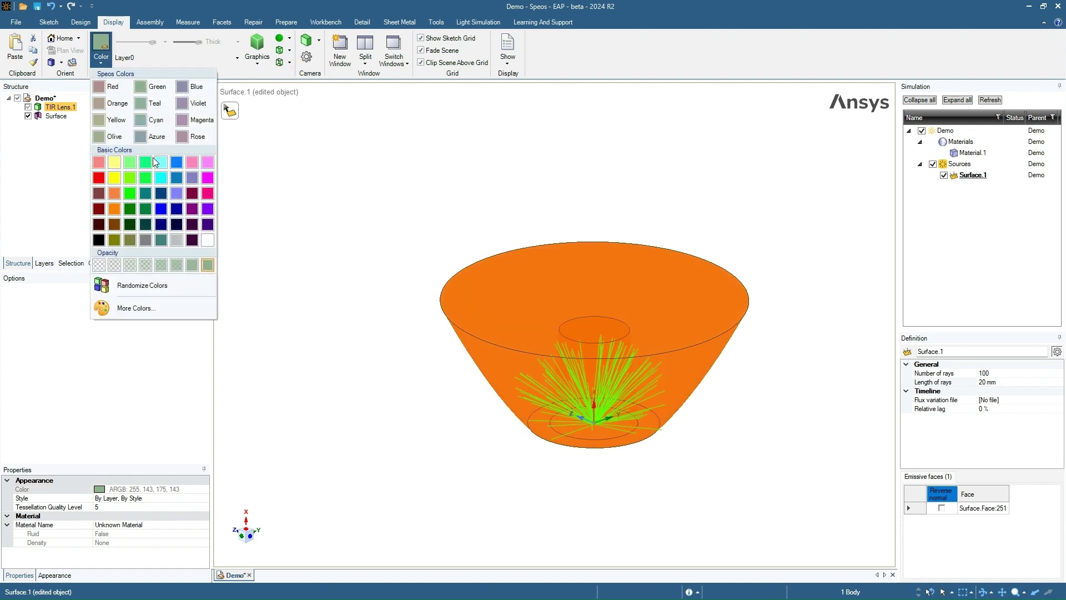
left_click(160, 167)
left_click(477, 478)
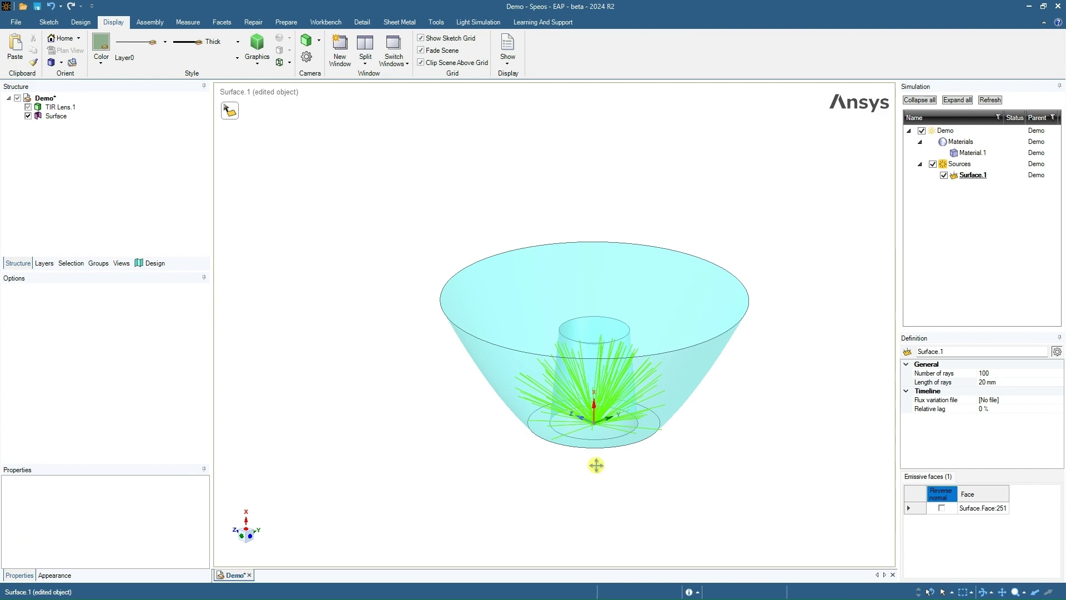
scroll(589, 430, "up", 3)
middle_click_drag(587, 427, 509, 458, "shift")
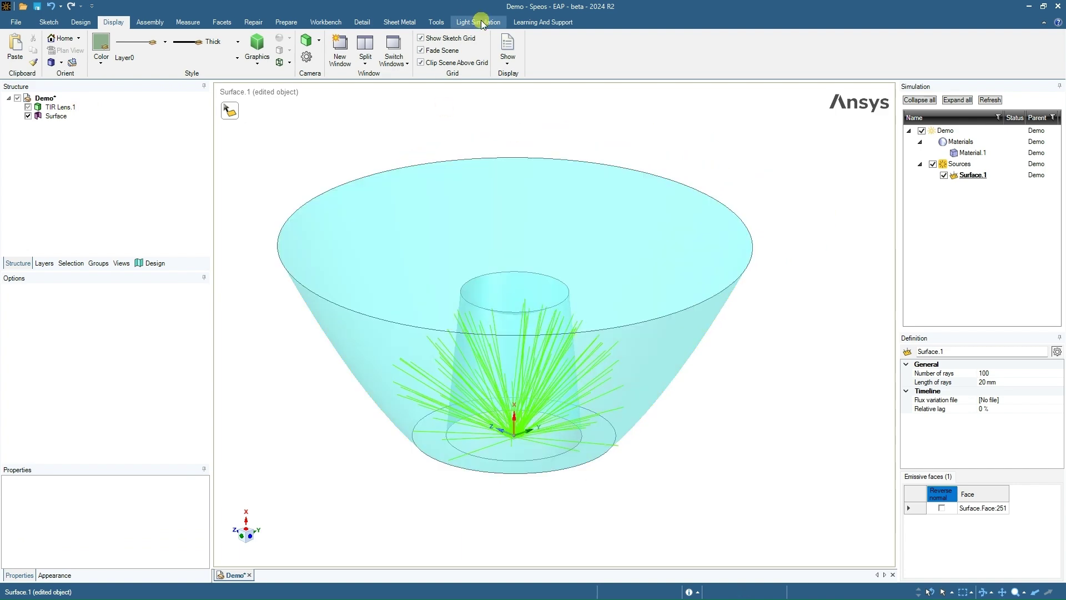
Create a second optical material and assign the small emissive surface body as its geometry
left_click(481, 23)
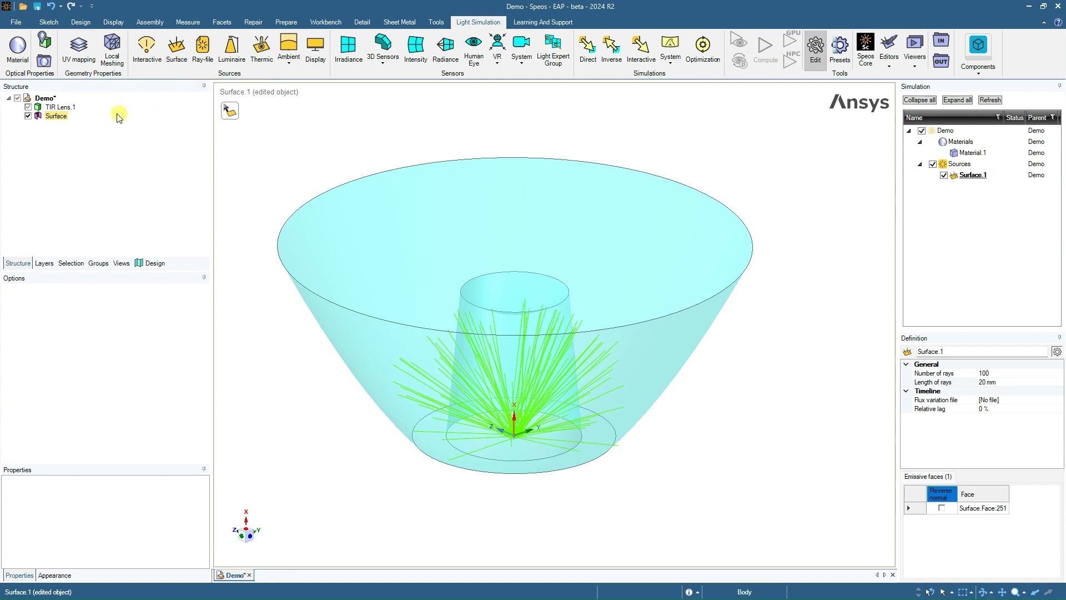
left_click(17, 50)
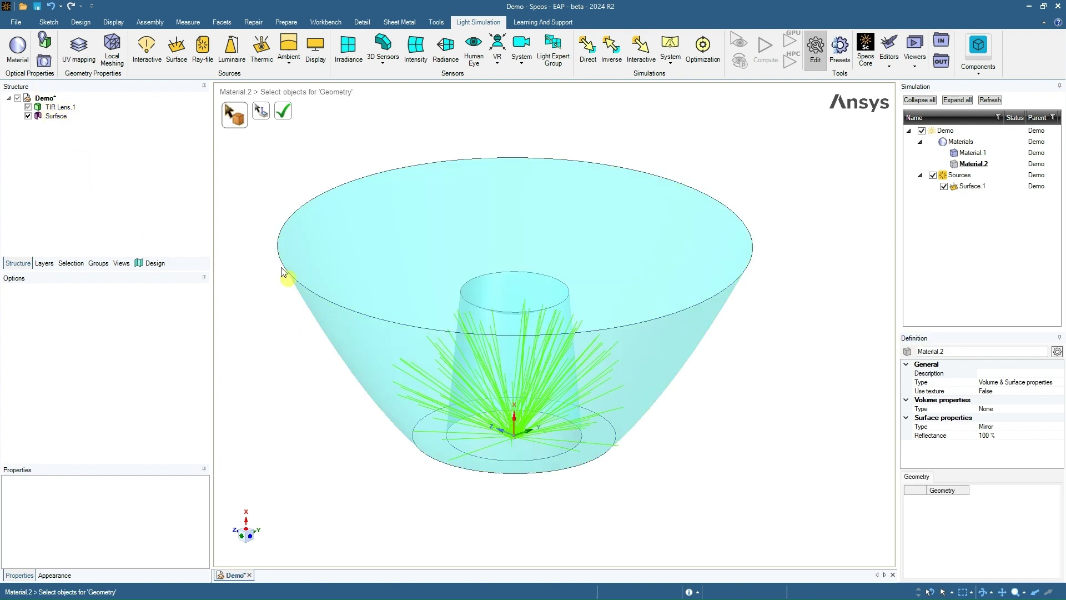
left_click(58, 118)
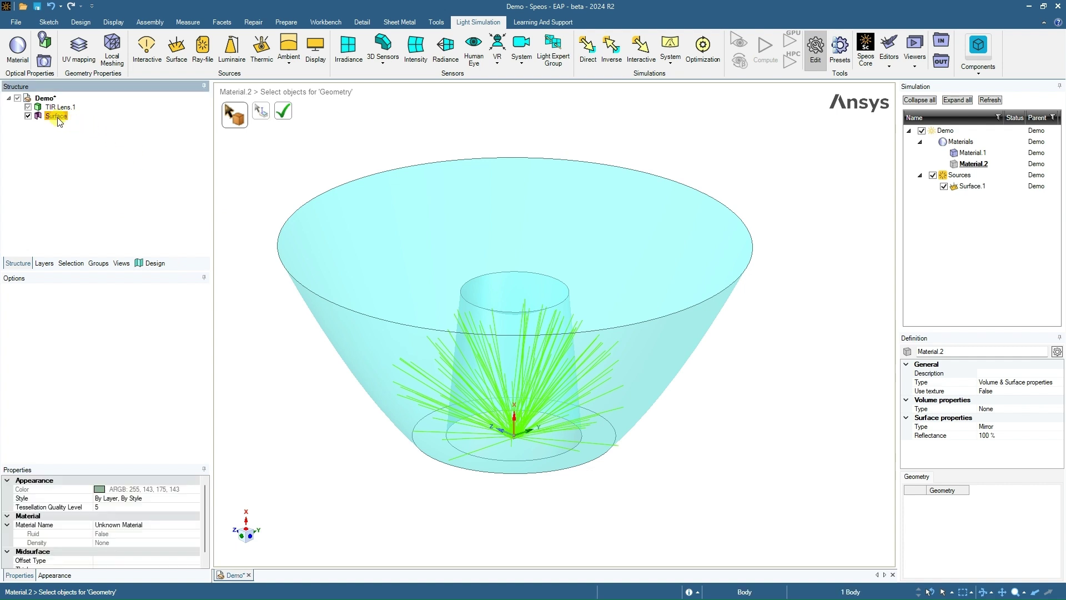
left_click(285, 115)
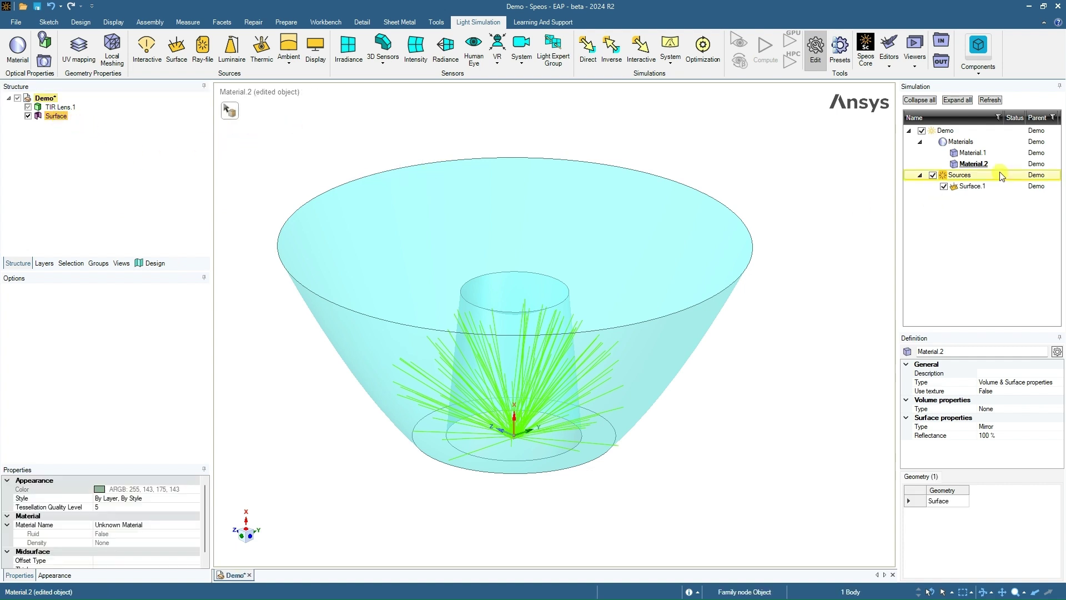
Set the mirror reflectance of the emissive surface's material to 0 % and finish editing the material
left_click(987, 435)
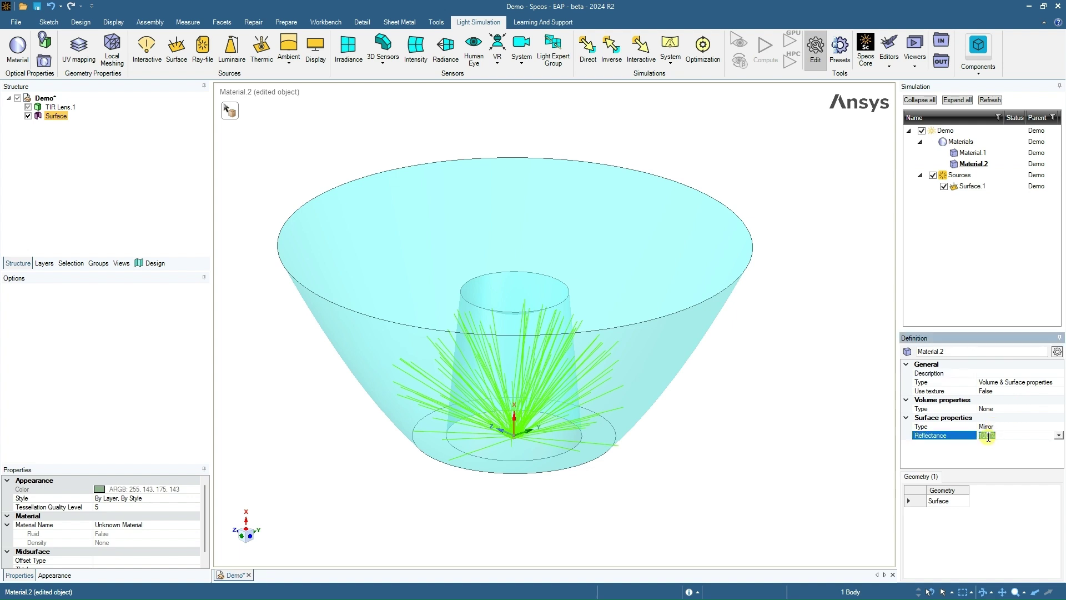
type("0")
key("Return")
left_click(256, 134)
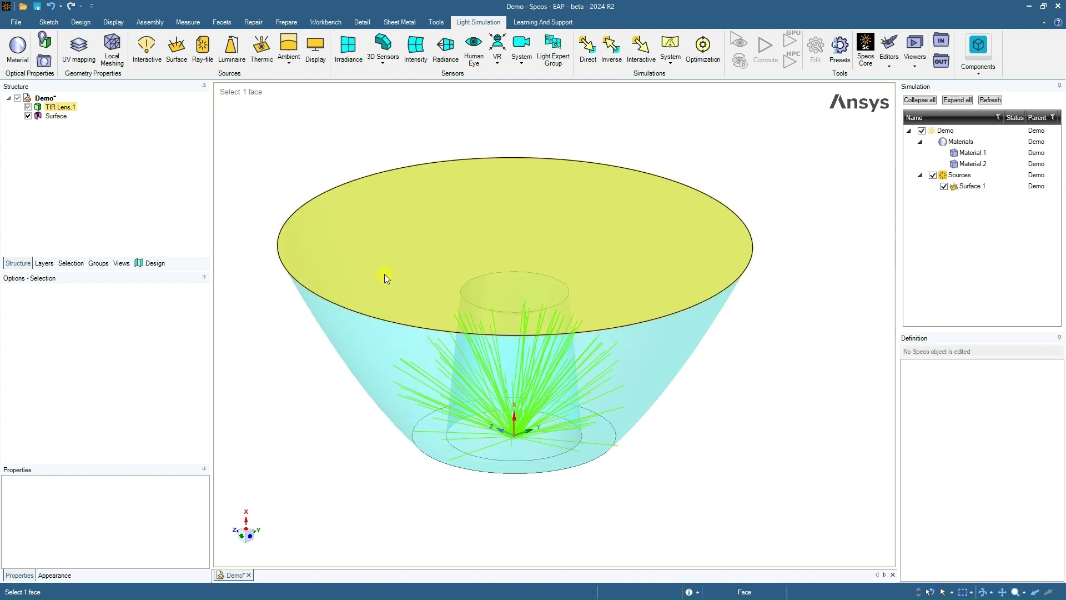
Add an irradiance sensor with its default axis system and leave its editing mode
left_click(348, 50)
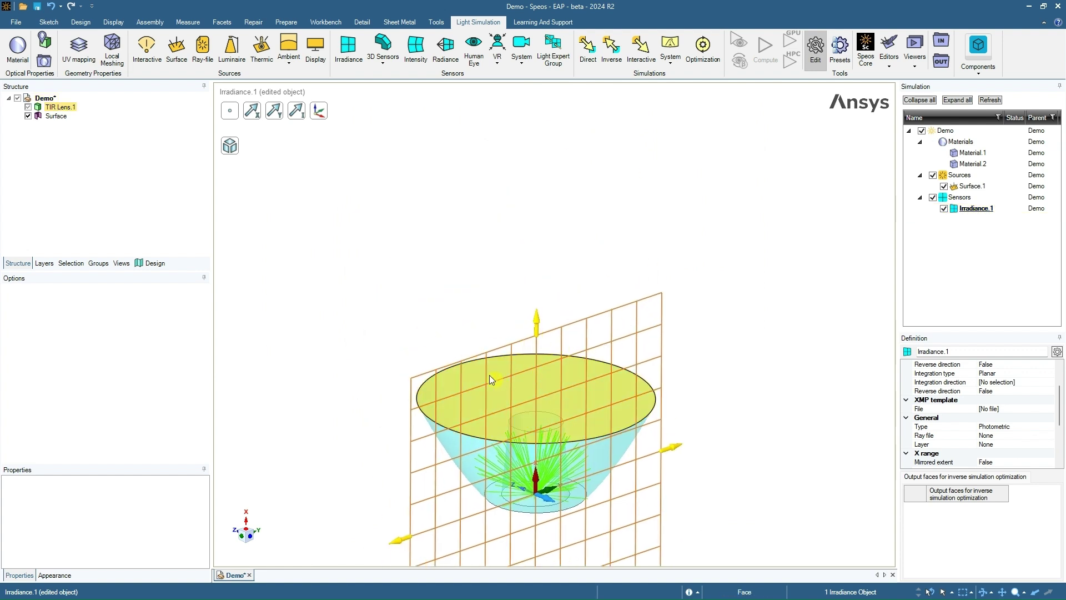
left_click(443, 351)
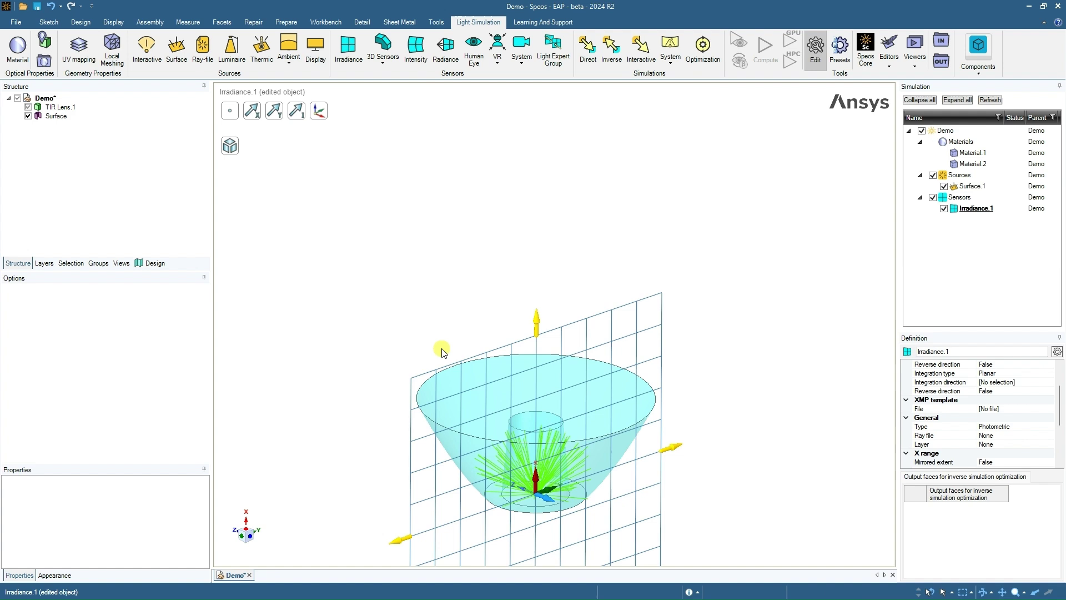
left_click(81, 23)
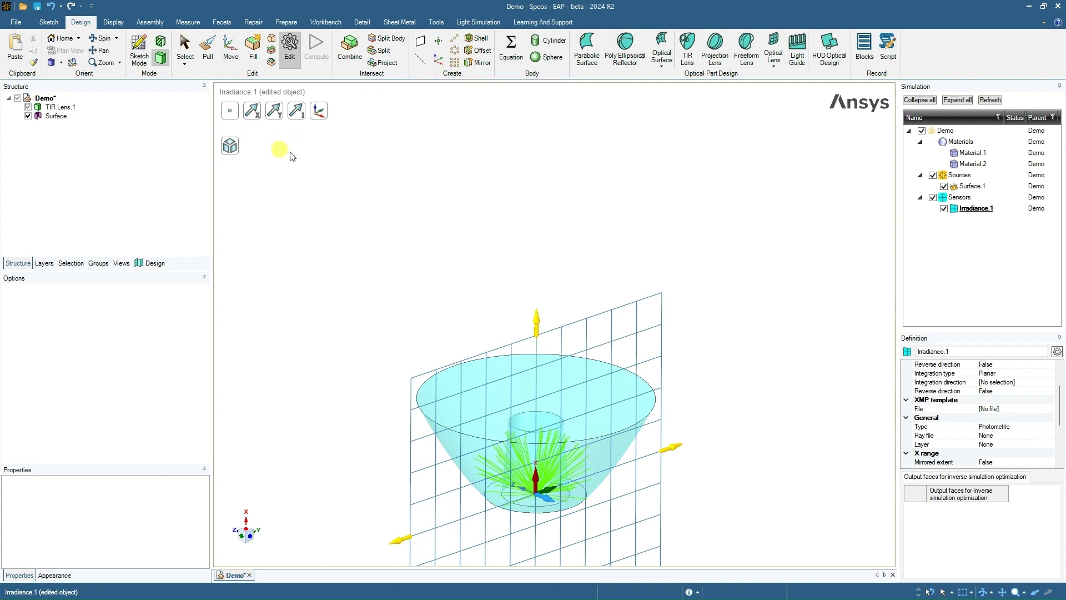
key("Escape")
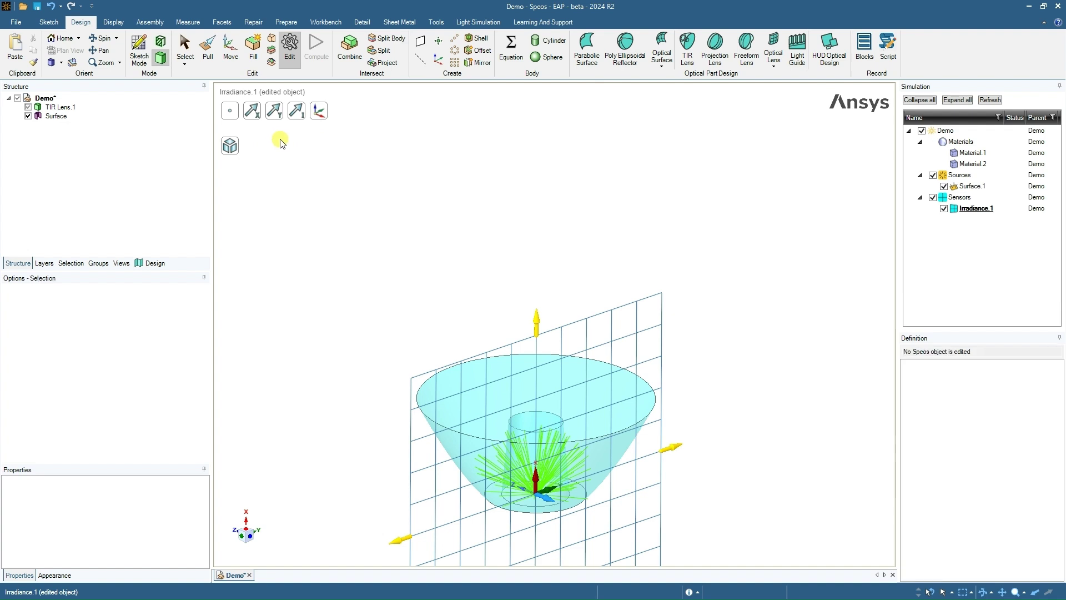
Create a coordinate system at the centre of the TIR lens's large flat exit face
left_click(496, 404)
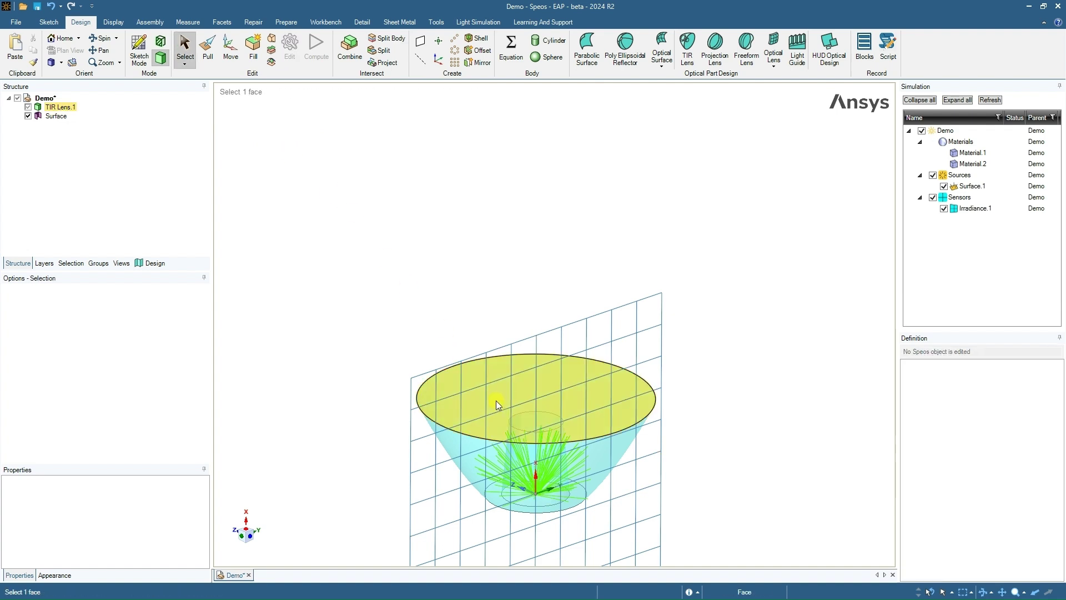
left_click(495, 400)
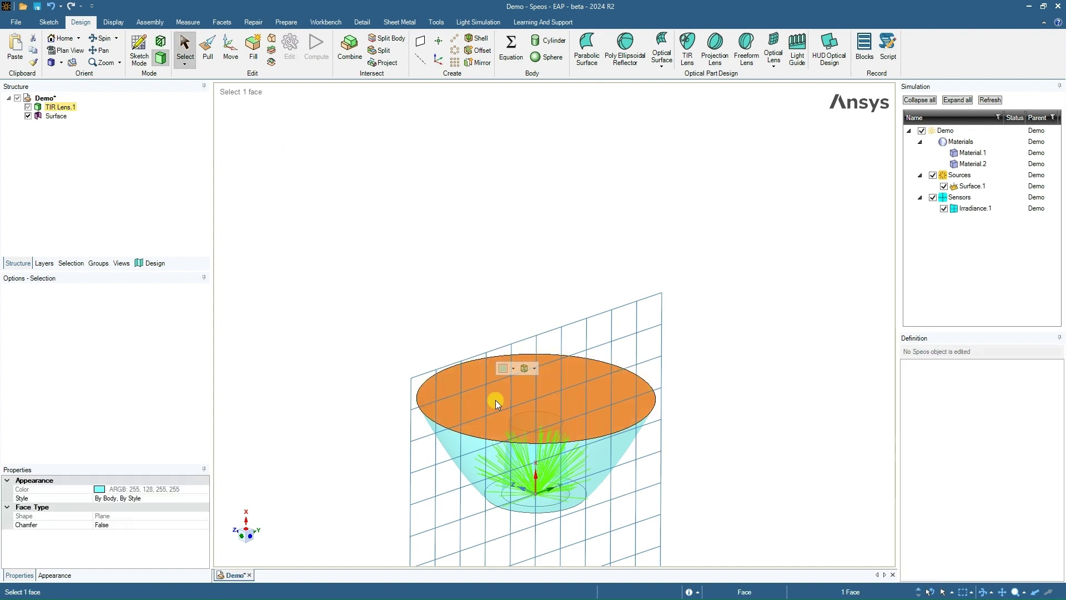
left_click(438, 59)
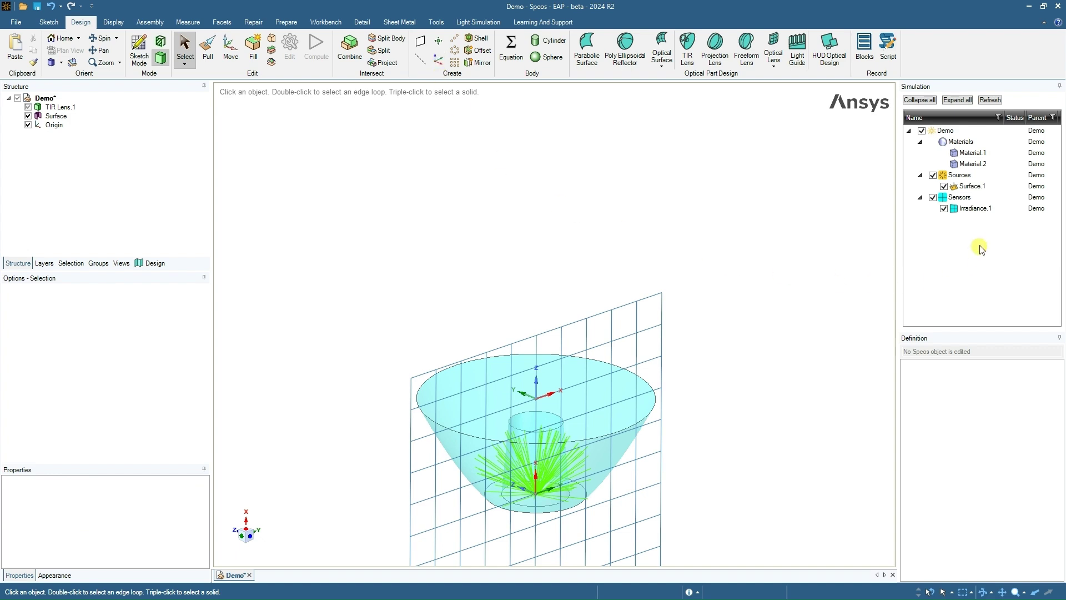
Edit the irradiance sensor and define its axis system from the coordinate system on the lens's exit face
double_click(976, 209)
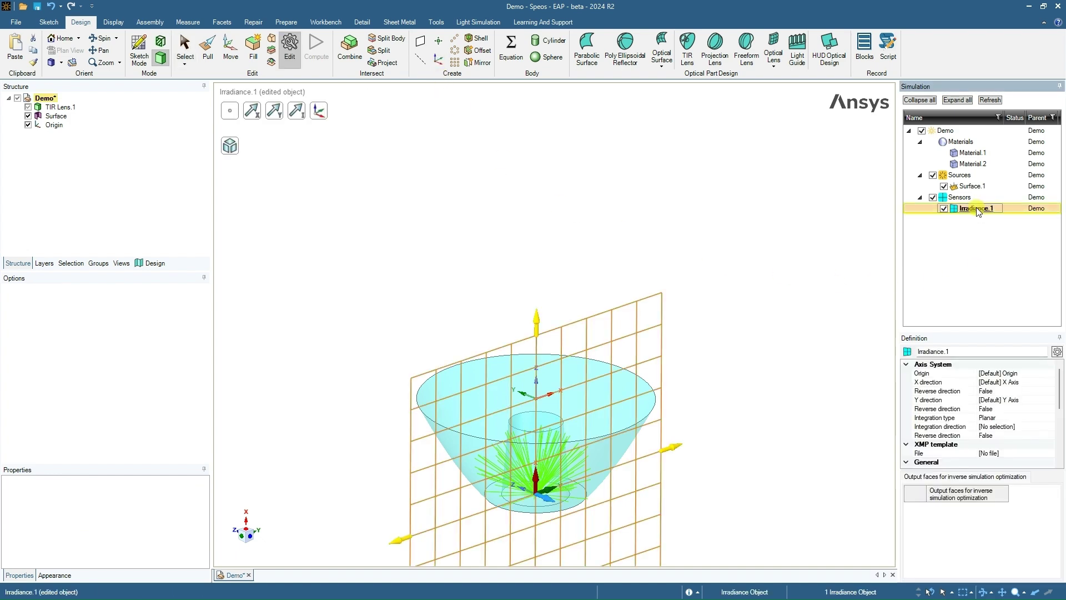
left_click(326, 120)
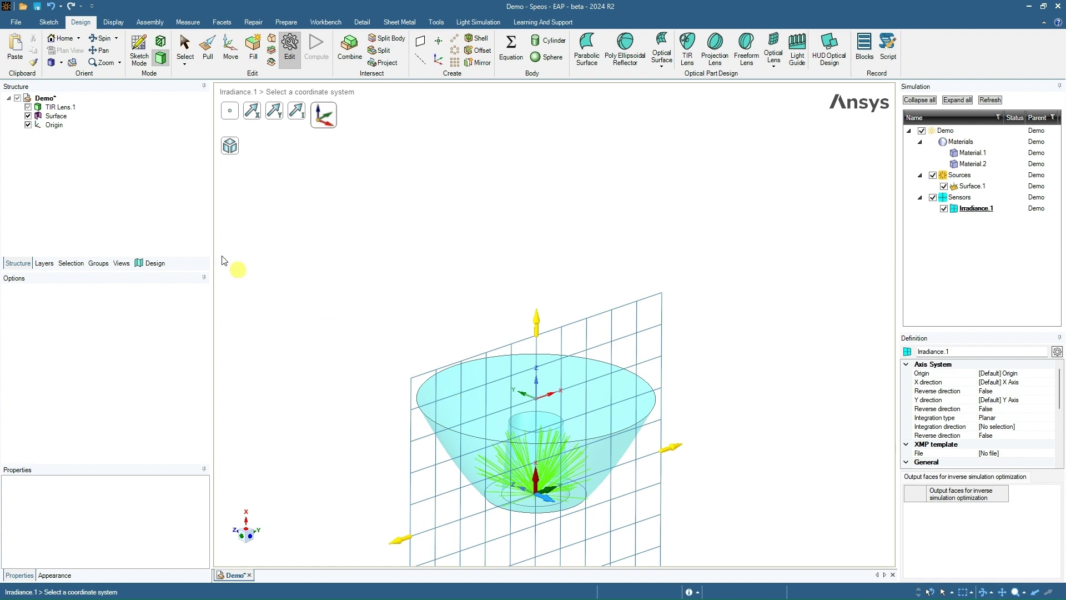
left_click(55, 125)
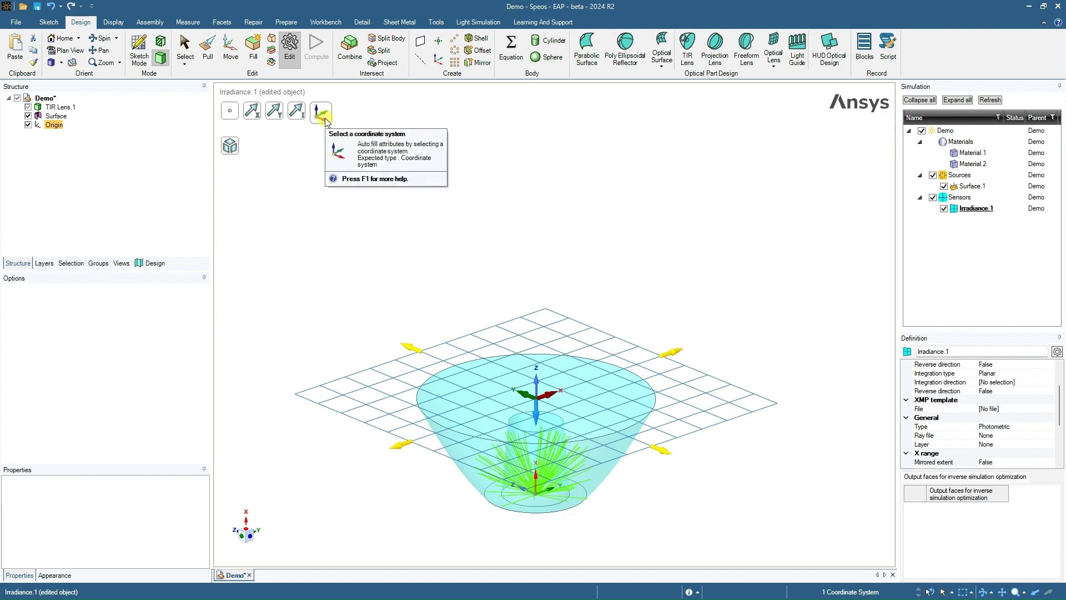
Reverse the irradiance sensor's integration direction and finish editing the sensor
left_click(535, 411)
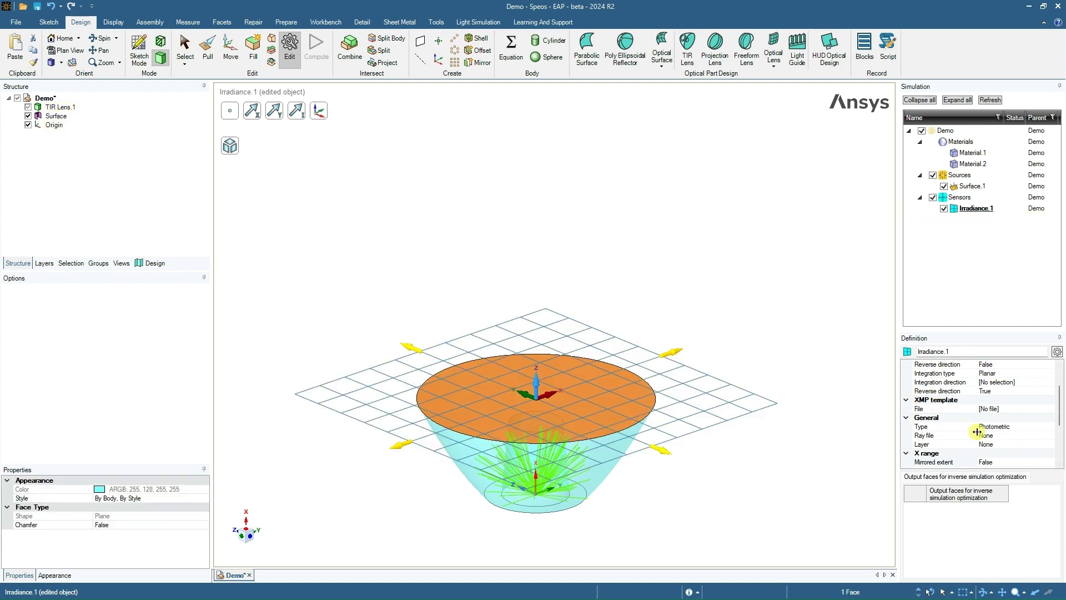
left_click(534, 352)
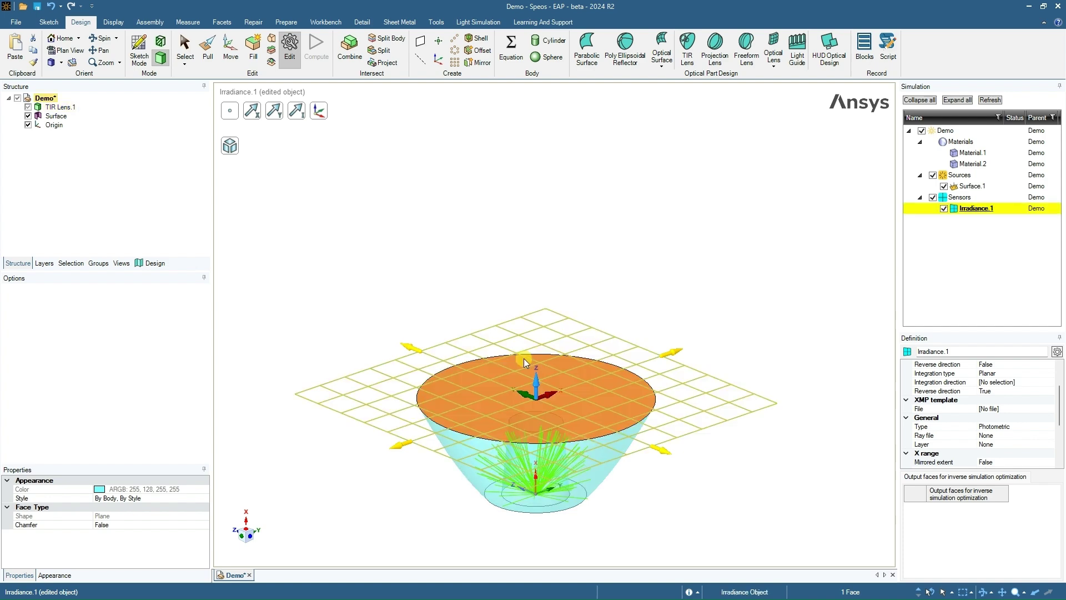
left_click(516, 291)
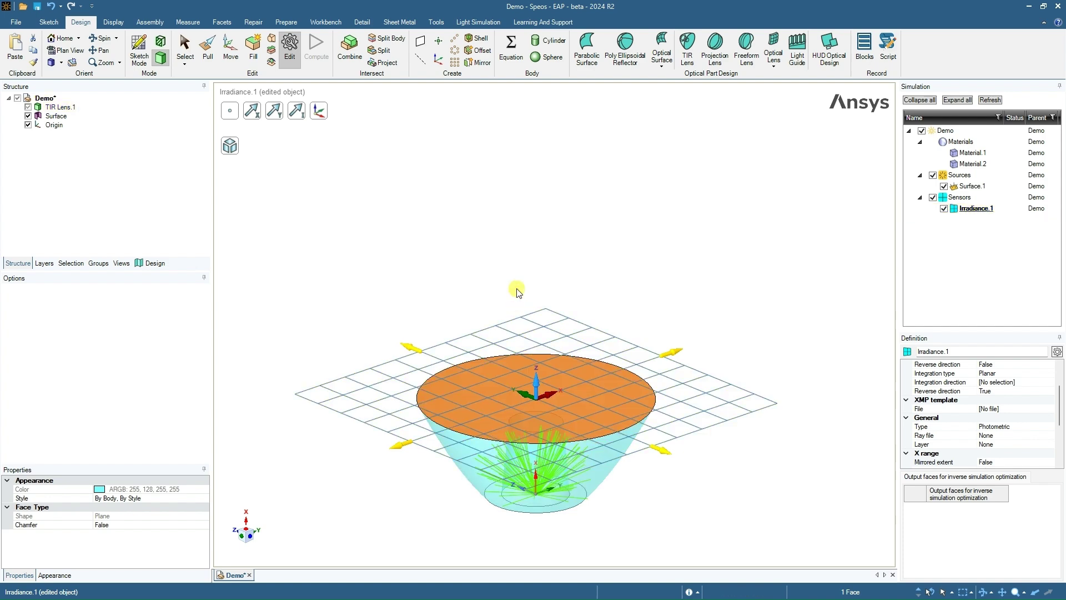
key("Escape")
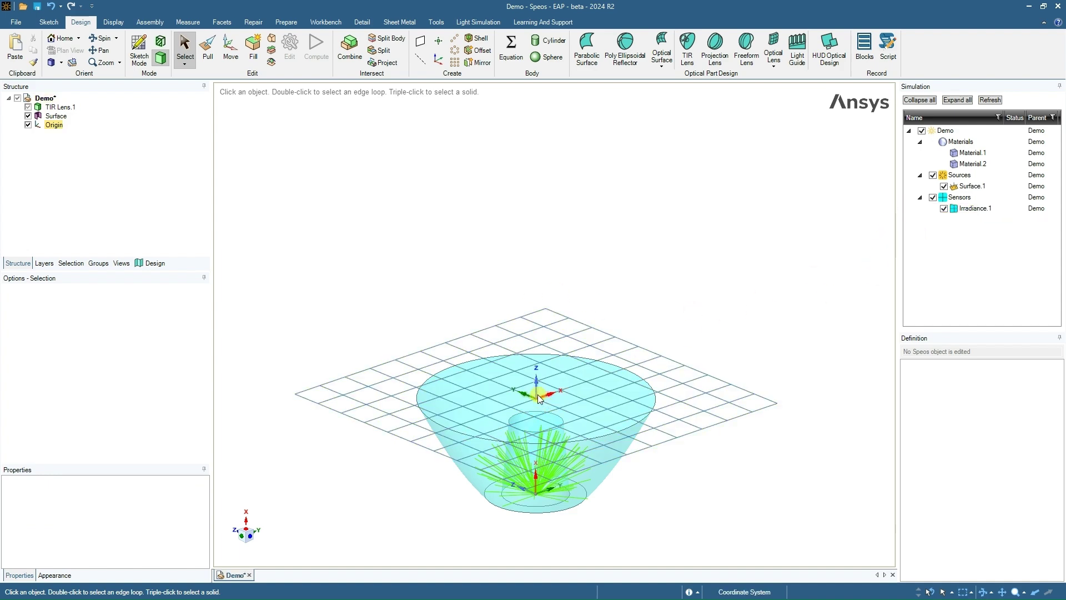
Move the coordinate system on the lens's exit face 30 mm along its Z axis, away from the lens, and view it from the side
left_click(51, 125)
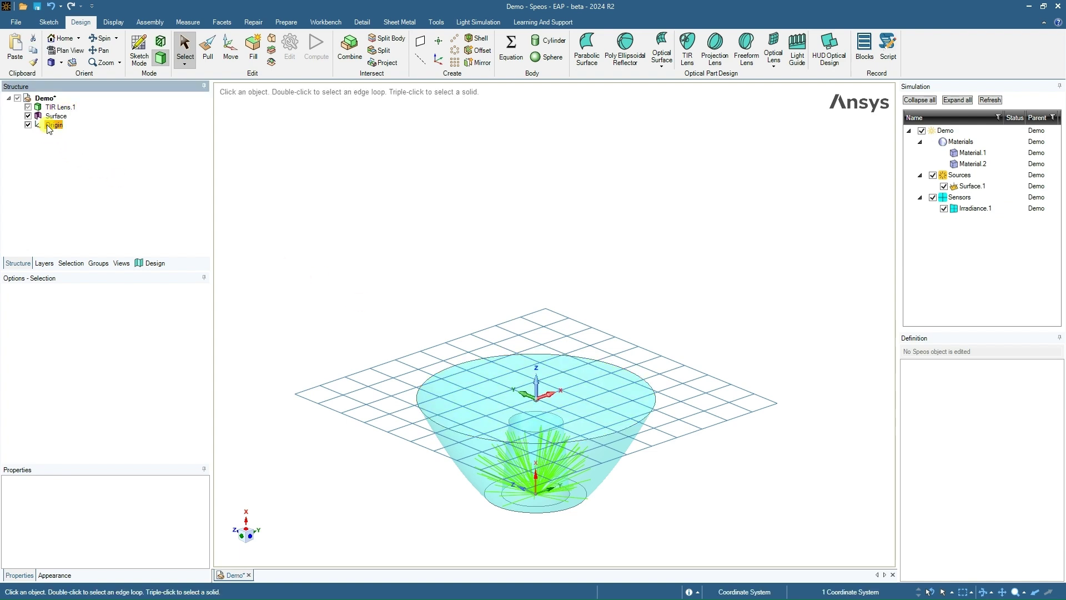
left_click(238, 58)
left_click_drag(540, 354, 522, 259)
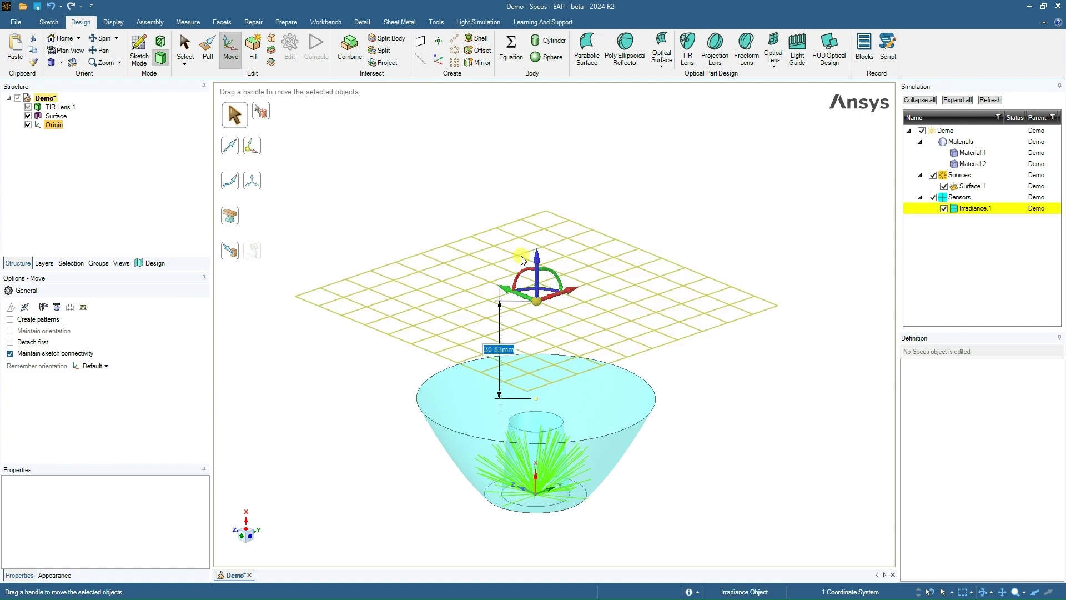
type("30")
key("Return")
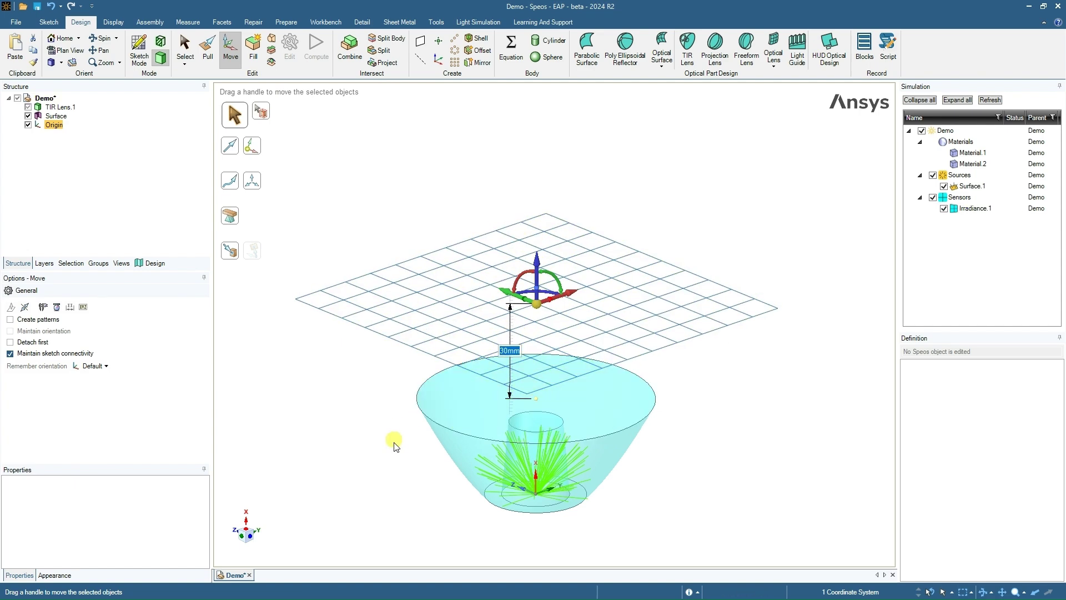
left_click(248, 536)
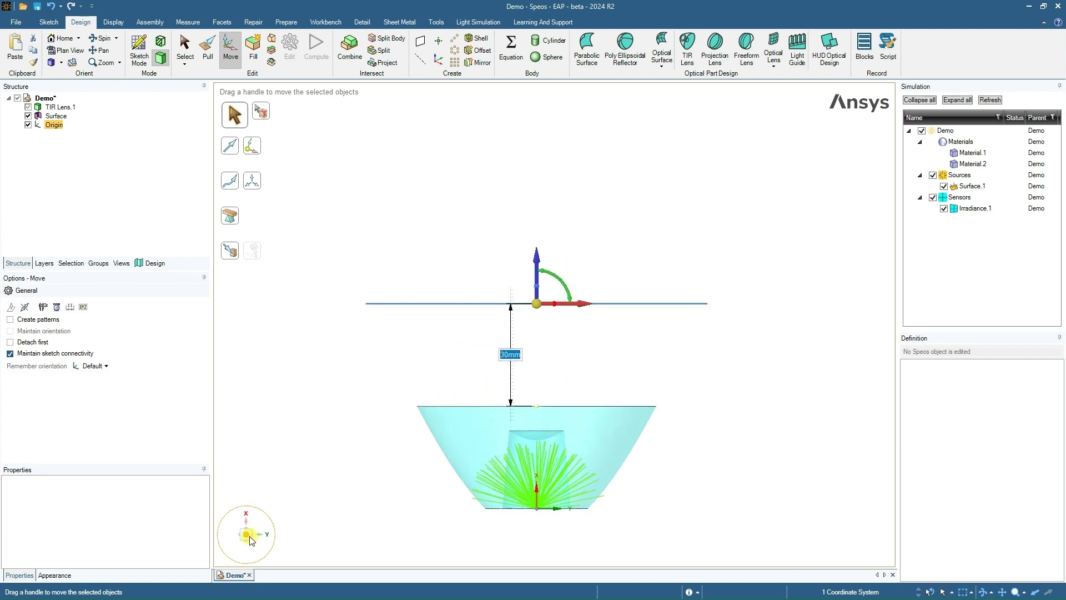
Finish the coordinate system move and frame the lens and irradiance sensor together in the home view
left_click(388, 395)
key("h")
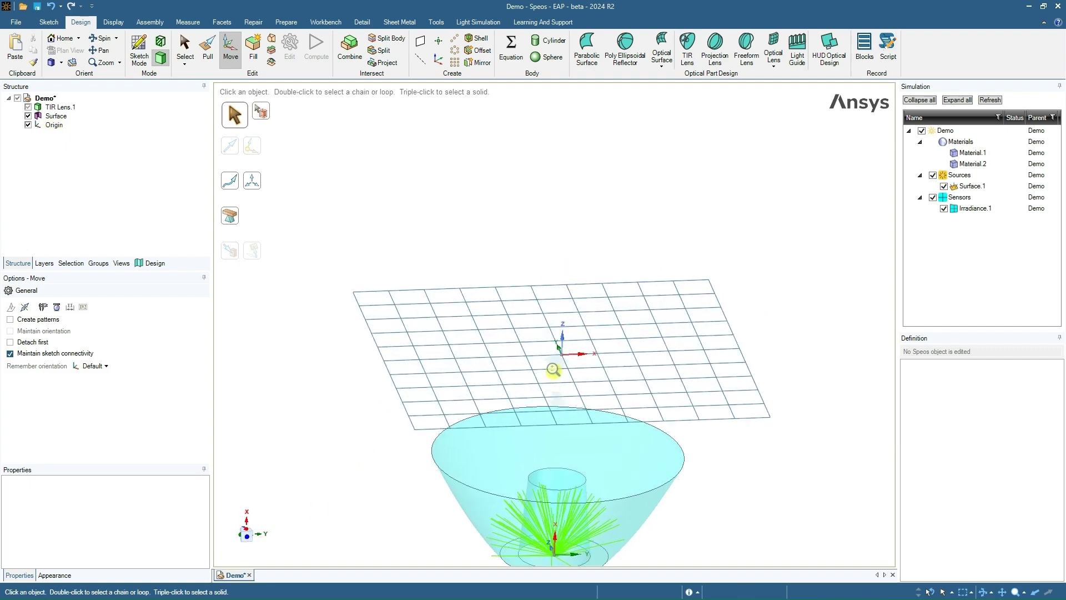
scroll(562, 387, "up", 5)
middle_click_drag(561, 387, 546, 248, "ctrl")
scroll(546, 248, "down", 1)
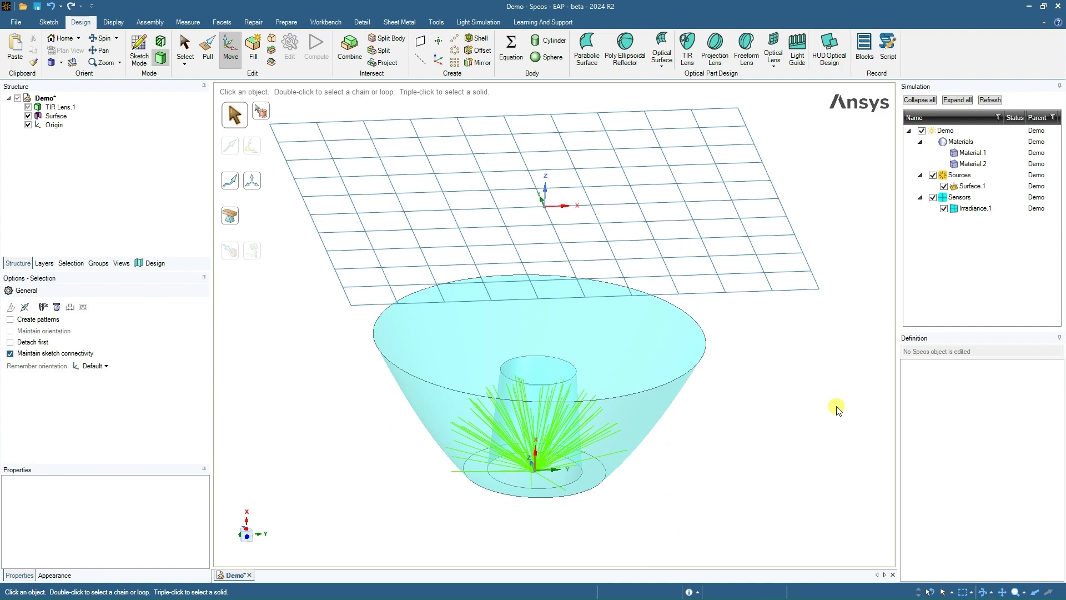
key("s")
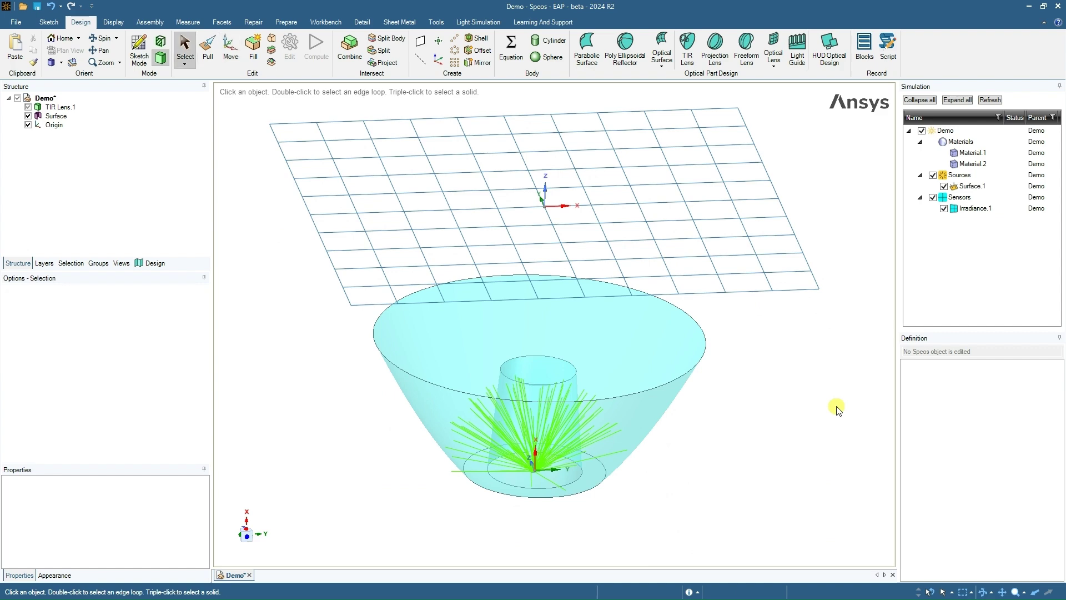
Create a direct simulation that includes the TIR lens and surface bodies, the surface source and the irradiance sensor
left_click(478, 27)
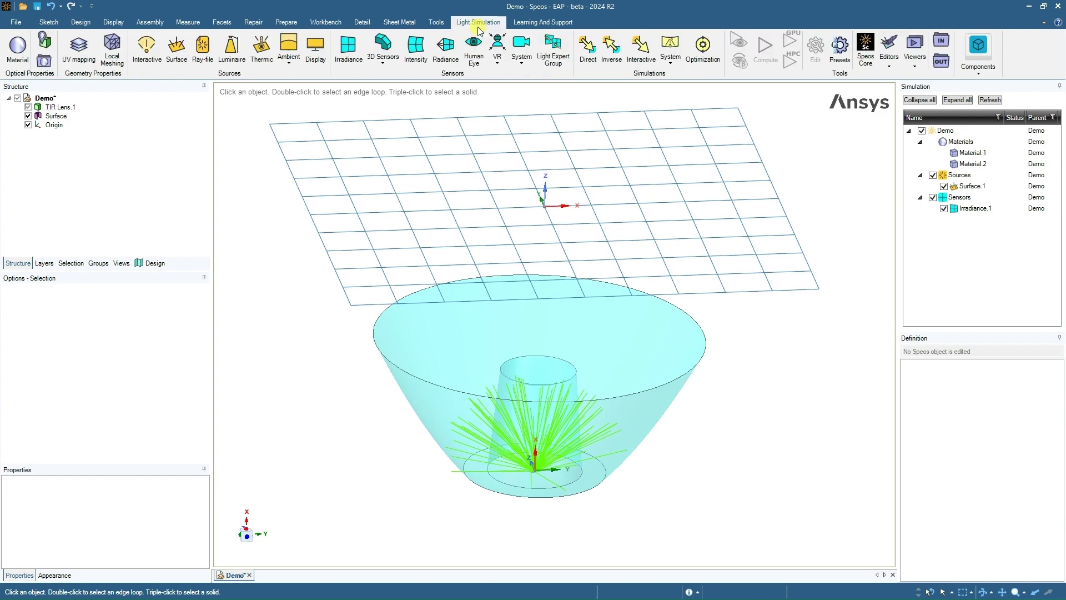
left_click(590, 50)
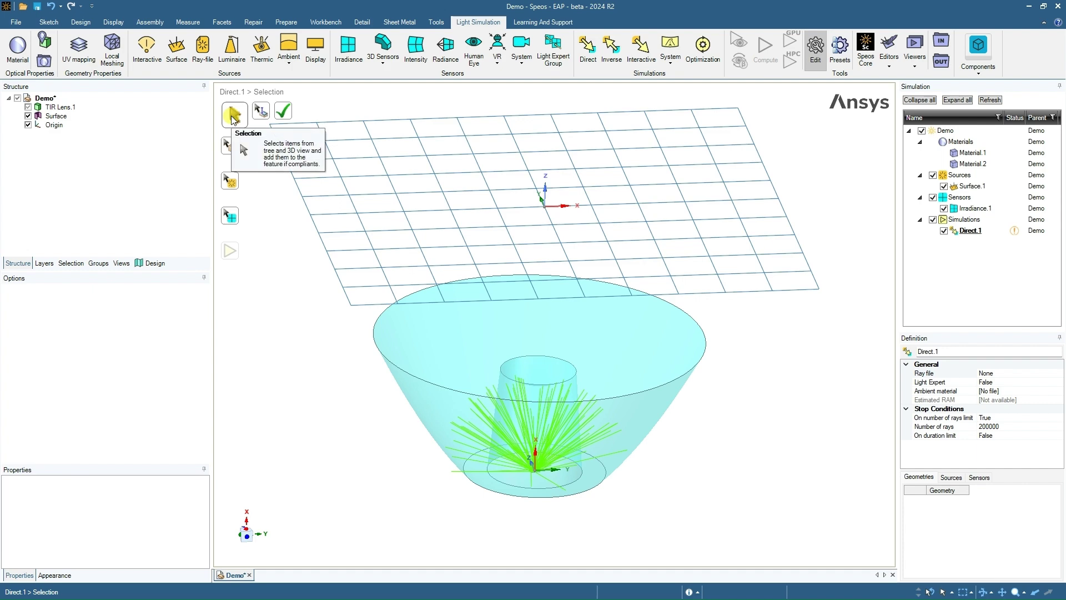
scroll(499, 361, "down", 5)
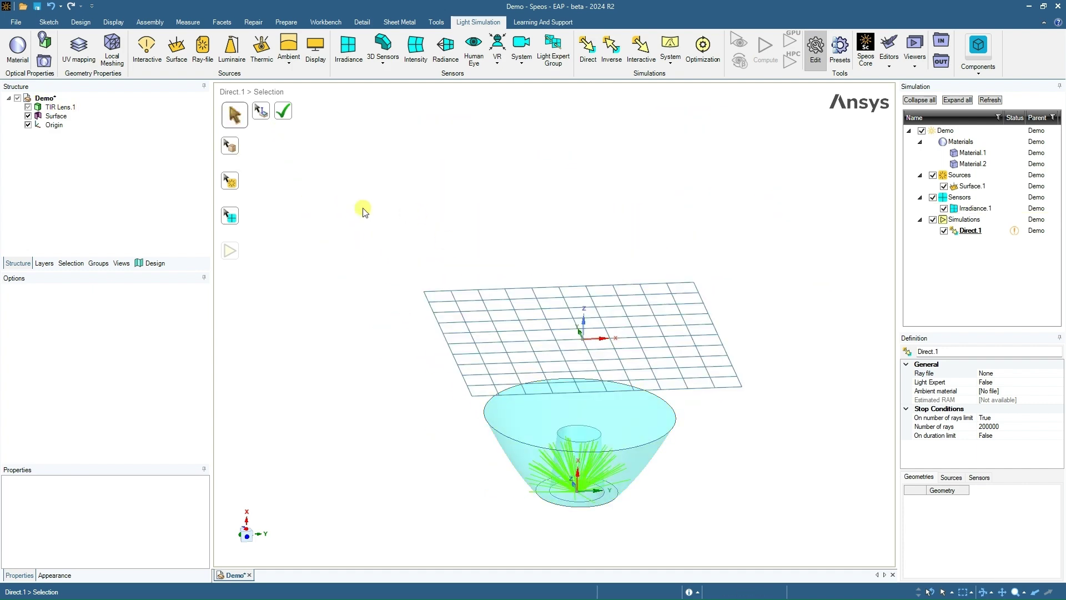
left_click_drag(364, 211, 785, 555)
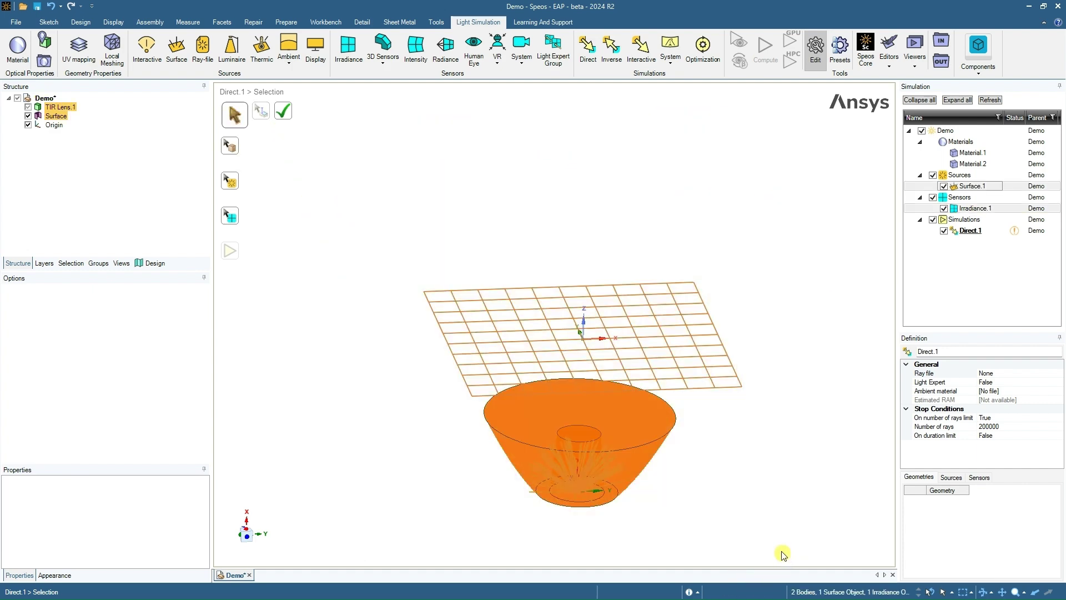
left_click(285, 114)
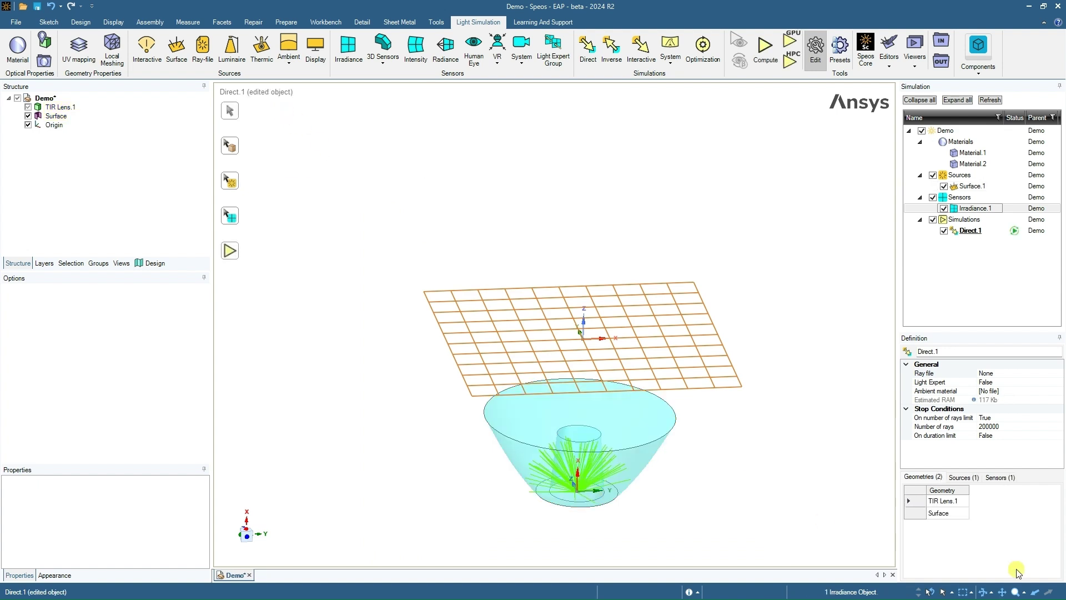
Check the geometries, sources and sensors assigned to the direct simulation
left_click(925, 477)
left_click(943, 501)
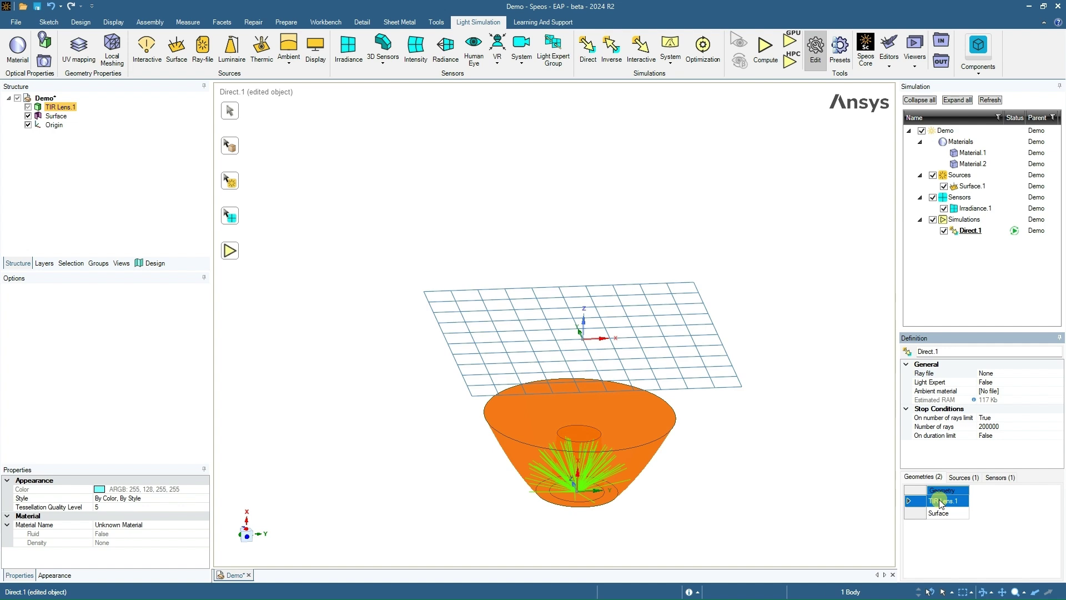
left_click(964, 477)
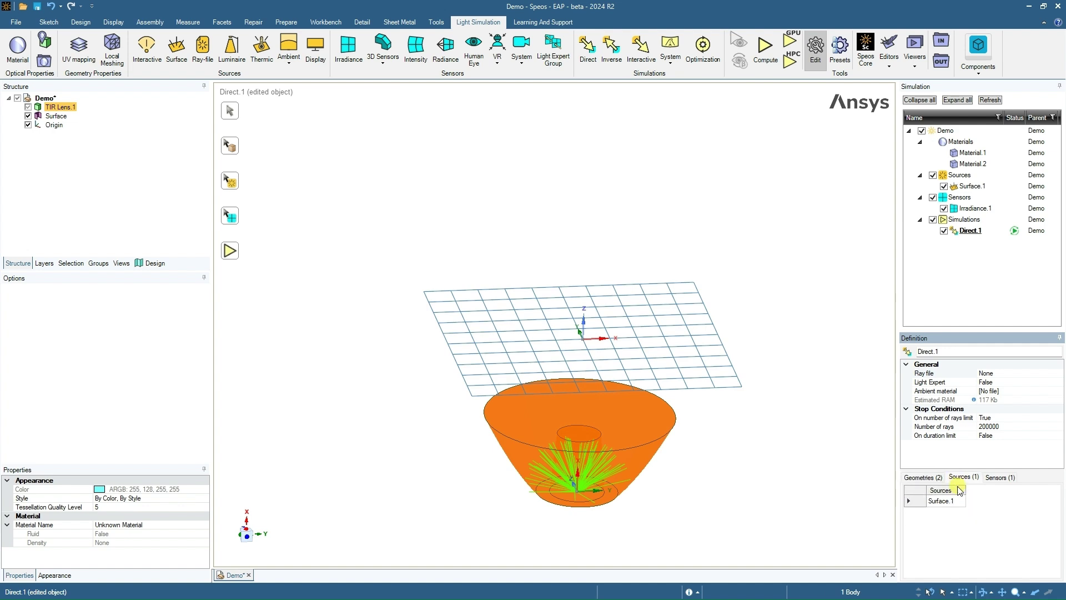
left_click(952, 501)
left_click(1000, 476)
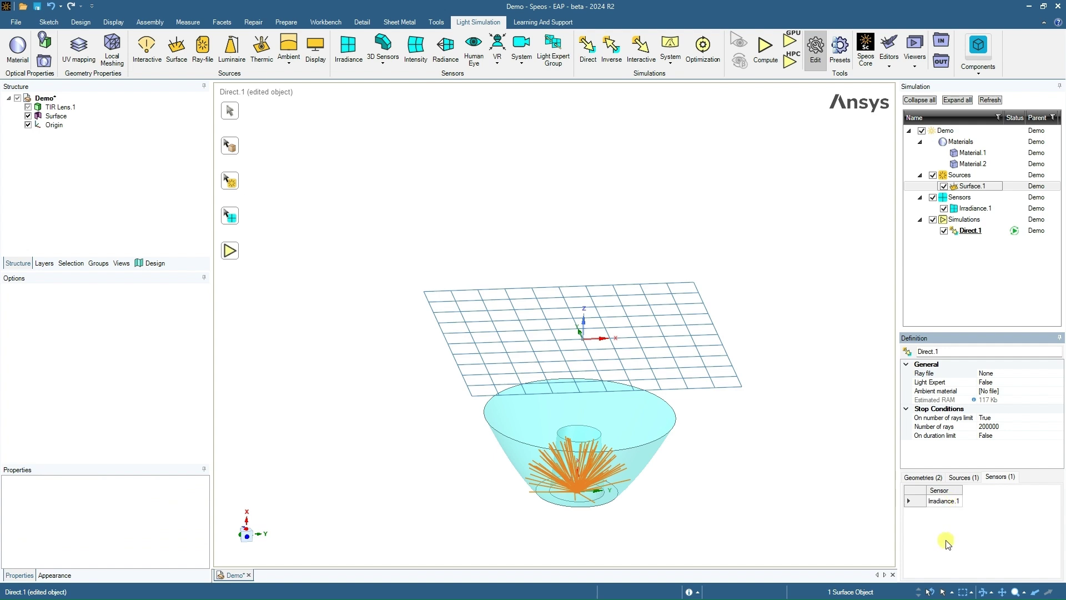
Set Light Expert to True for the direct simulation and compute it
double_click(993, 382)
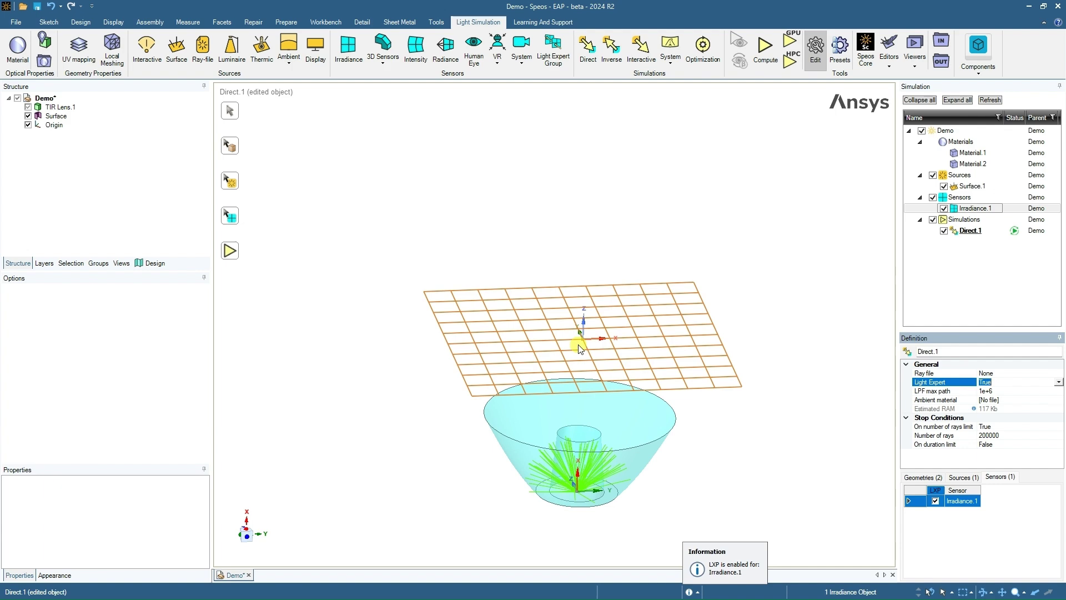
left_click(753, 436)
key("z")
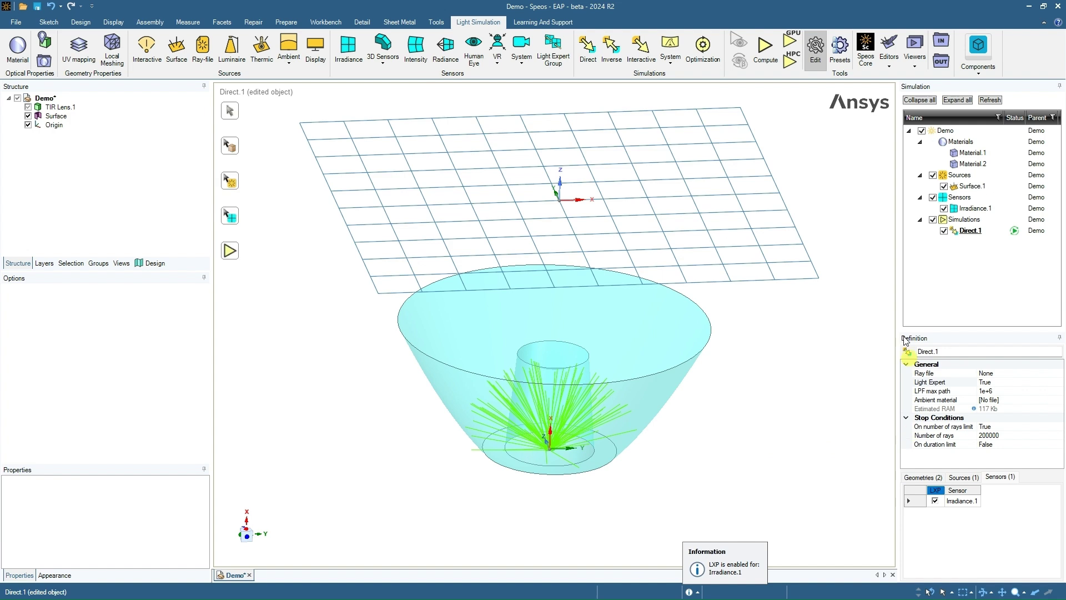
left_click(765, 48)
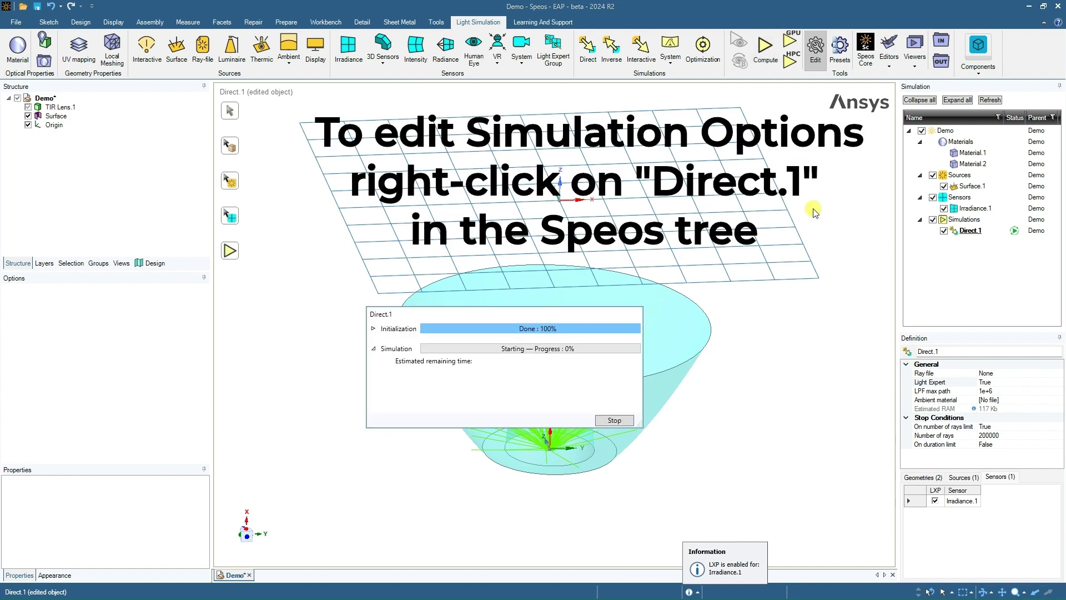
left_click(373, 328)
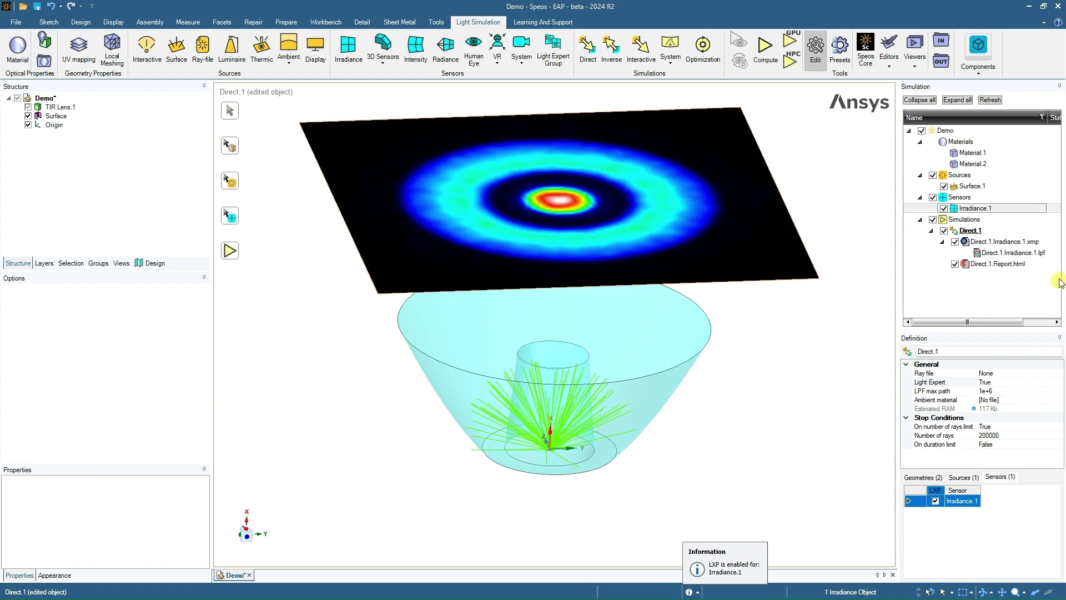
Read through the Direct.1 HTML report down to the simulation parameters, and view the simulation's output files folder
left_click(1008, 263)
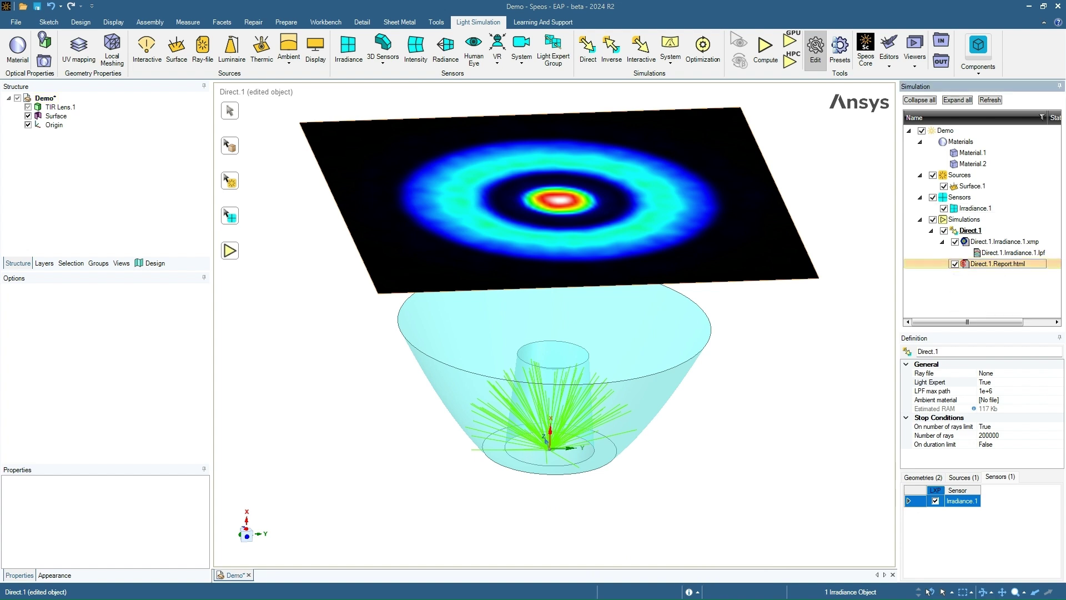
left_click(424, 56)
left_click(271, 308)
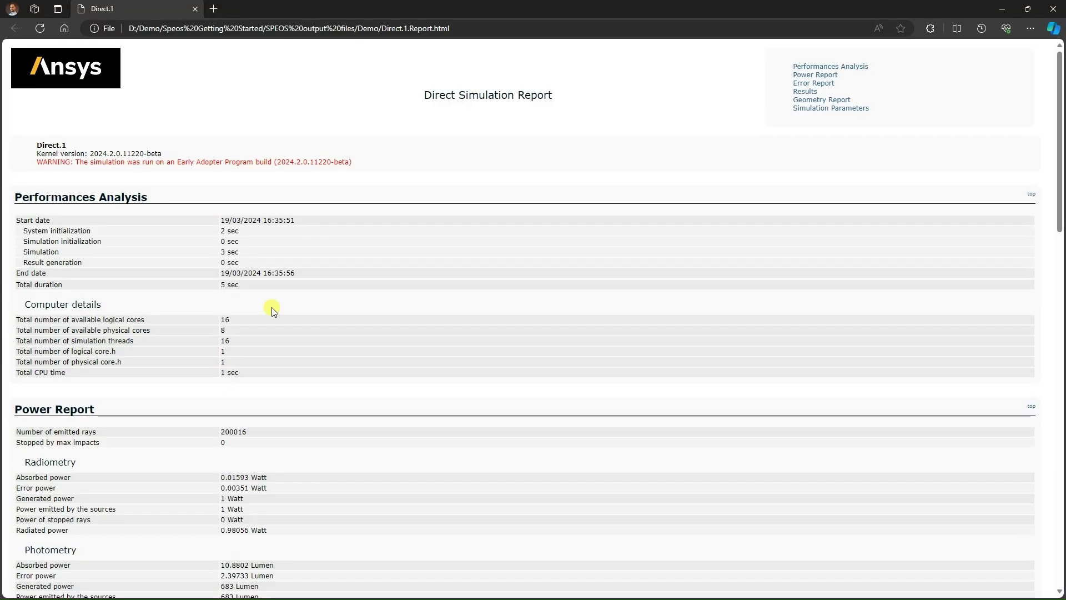
scroll(271, 307, "down", 3)
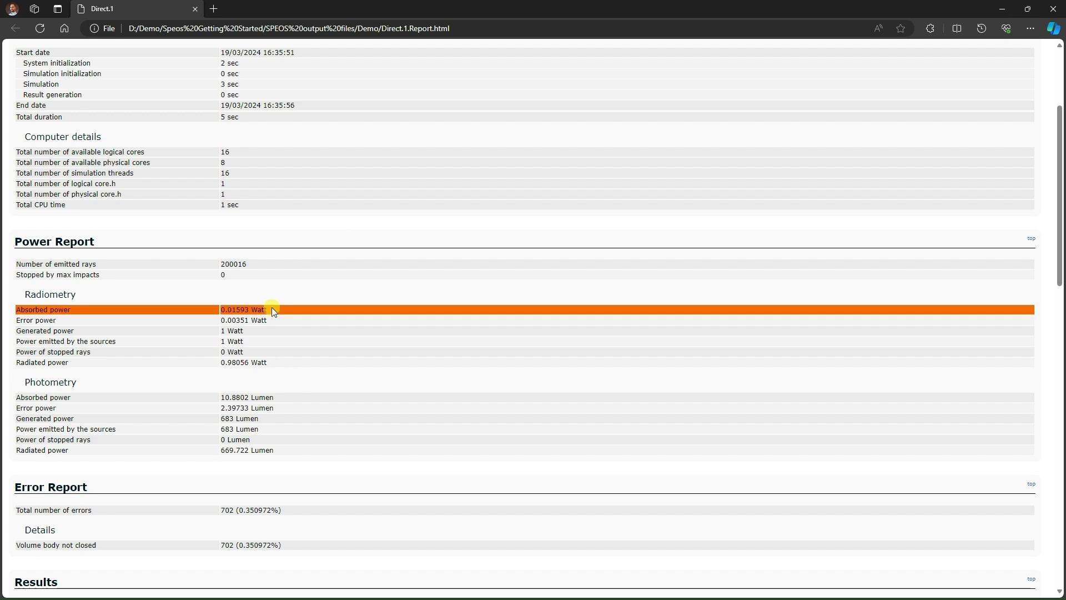
scroll(271, 308, "down", 5)
scroll(272, 308, "down", 3)
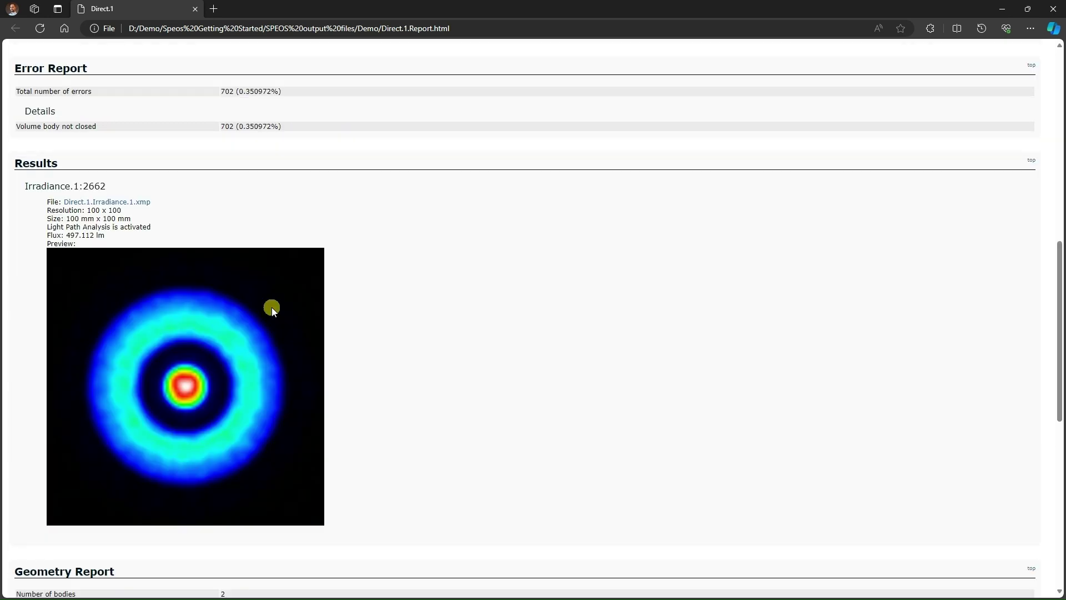
scroll(271, 307, "down", 4)
scroll(272, 312, "down", 2)
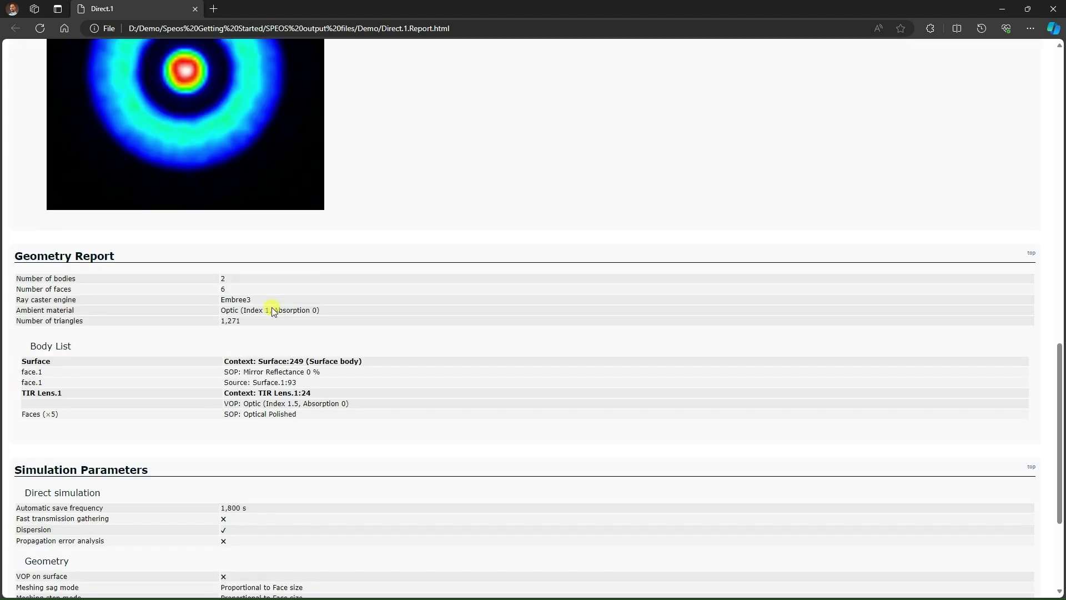
scroll(272, 312, "down", 3)
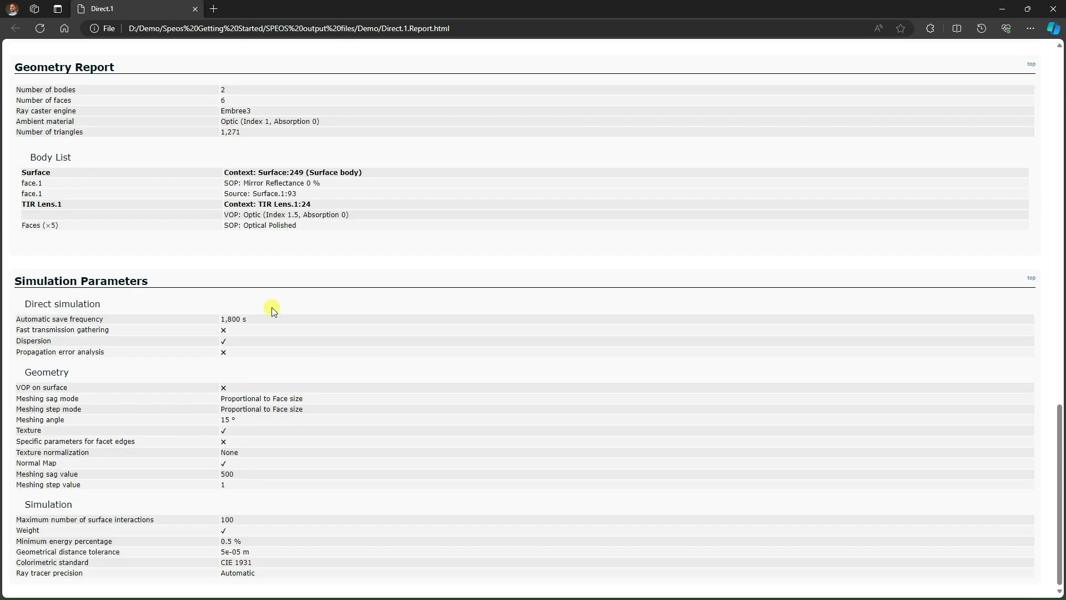
left_click(1009, 17)
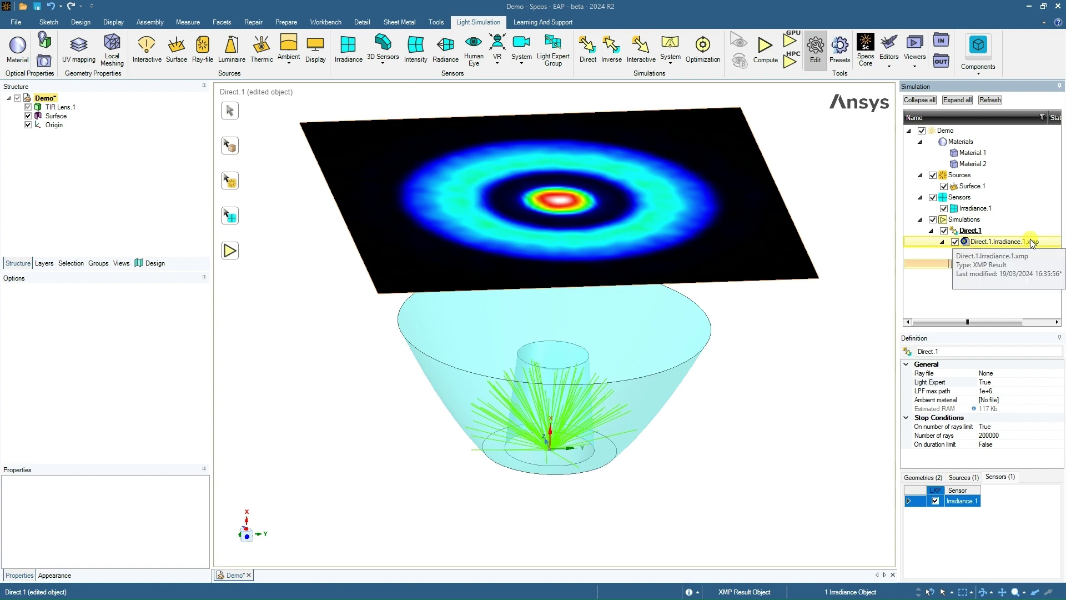
left_click(948, 62)
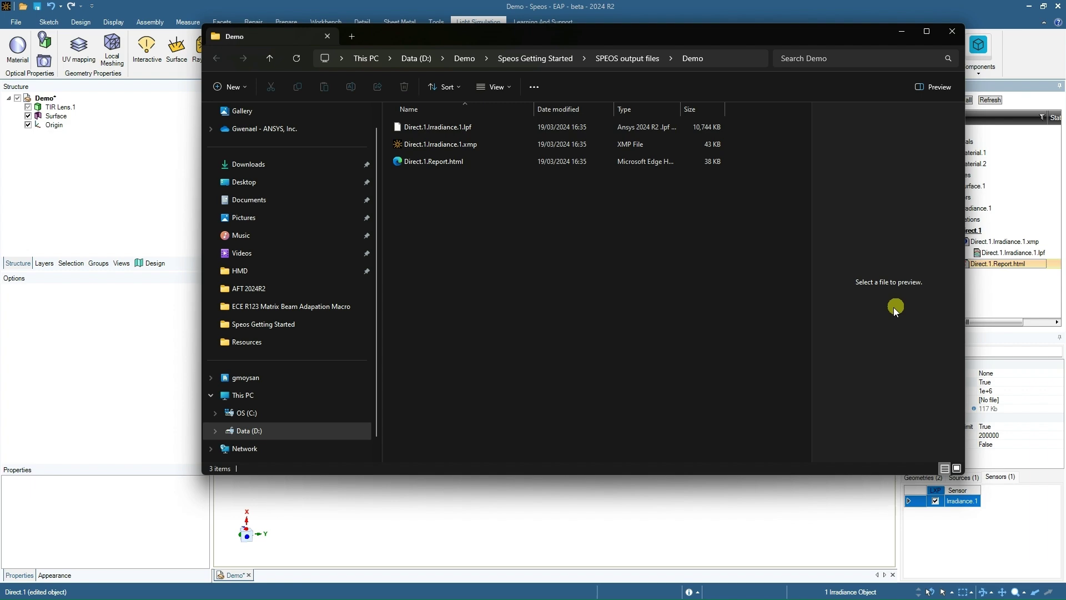
left_click(909, 31)
Load the Direct.1.Irradiance.1.lpf light path result to display its rays alongside the irradiance map
left_click(1010, 253)
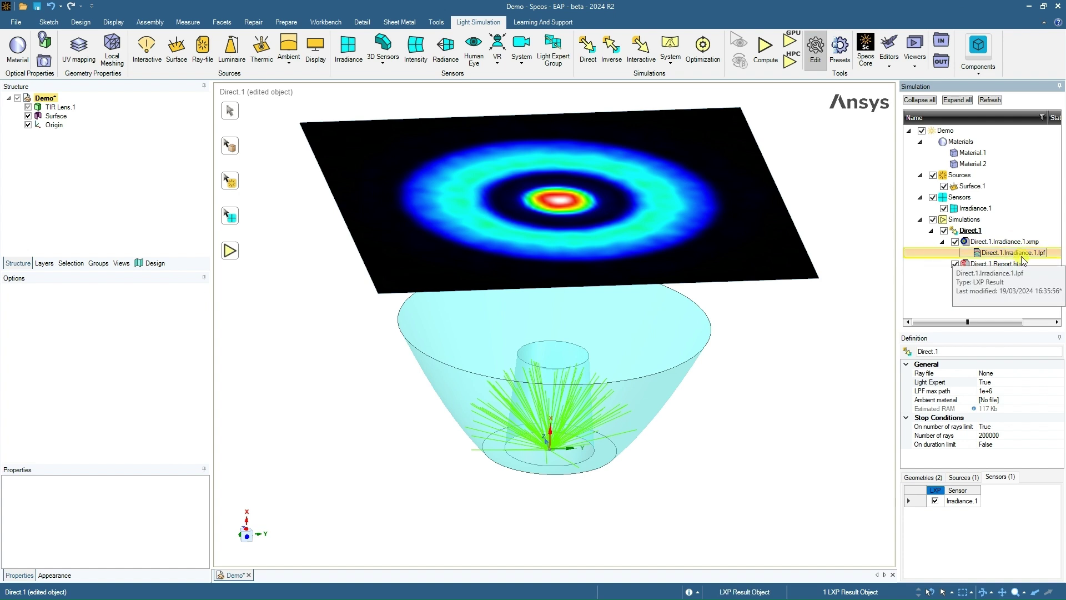
left_click(993, 254)
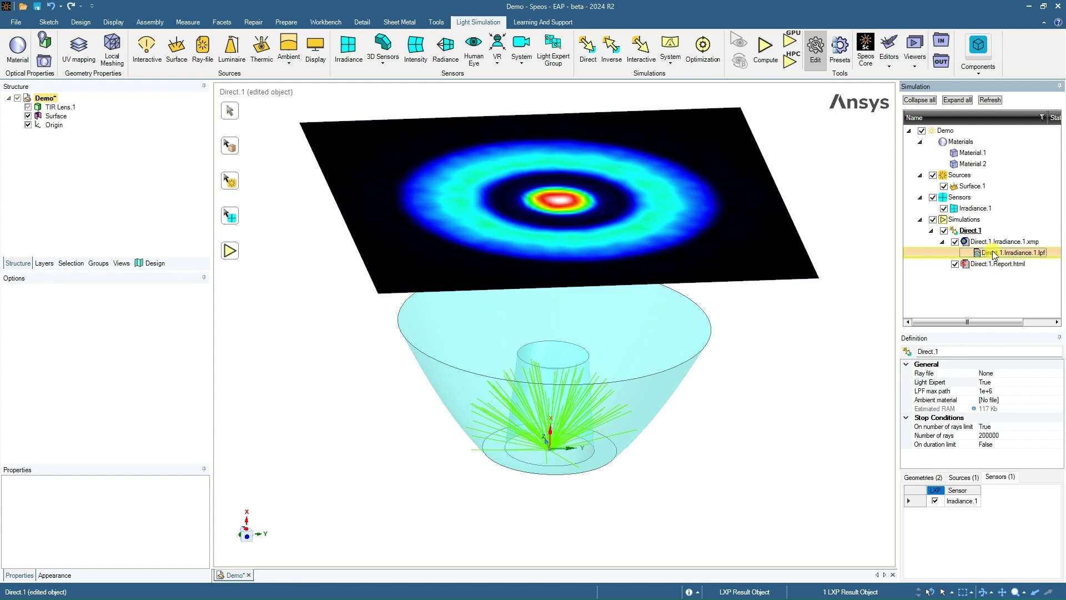
double_click(993, 254)
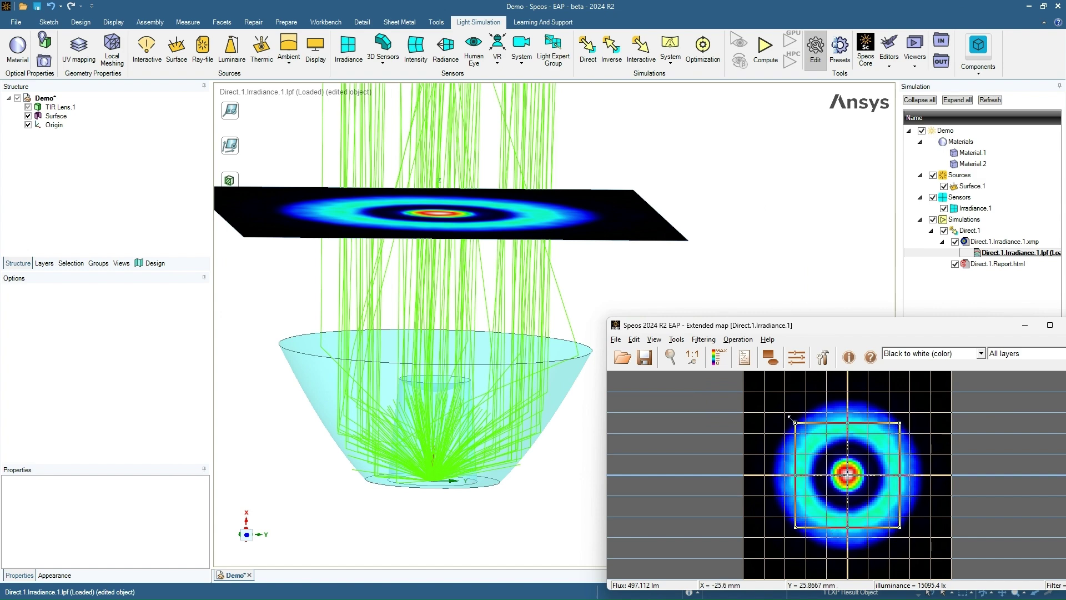
Hide the primary grid on the irradiance map and shrink the ray-filtering rectangle to the bright central spot
right_click(755, 417)
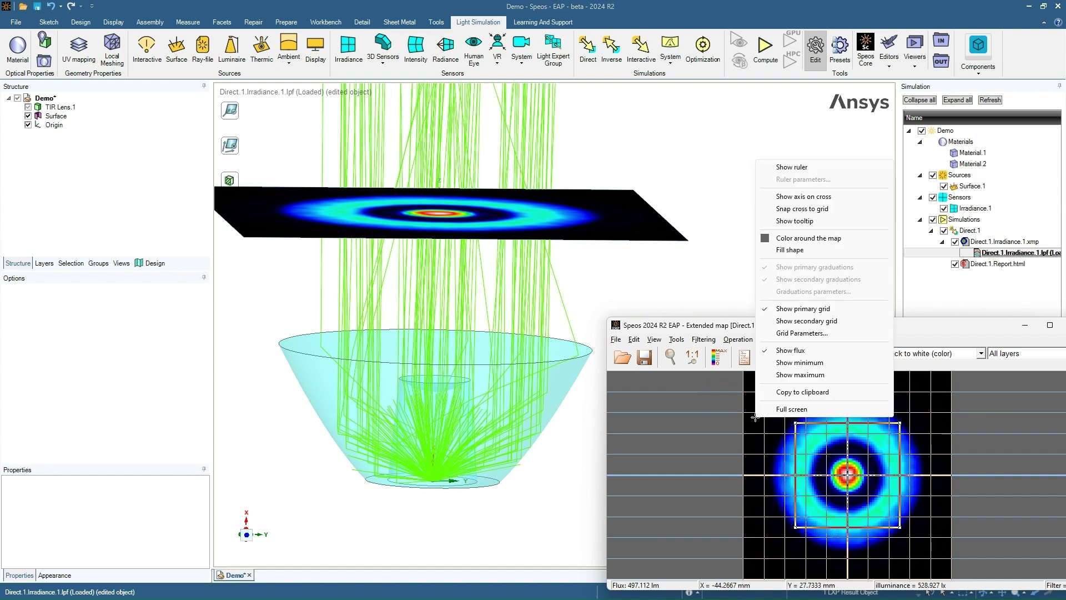
left_click(783, 319)
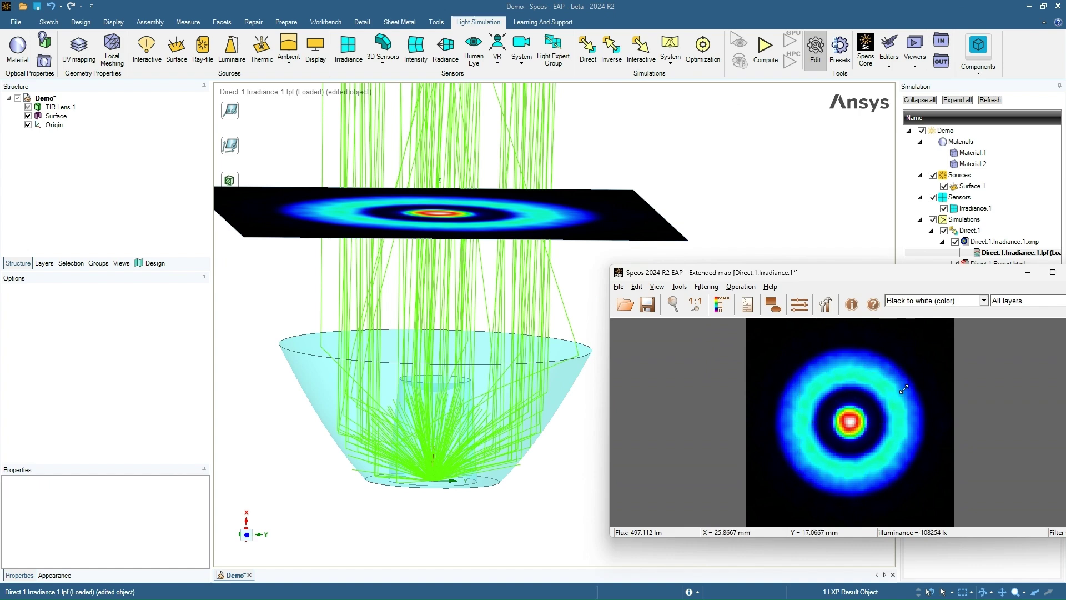
left_click_drag(904, 389, 846, 418)
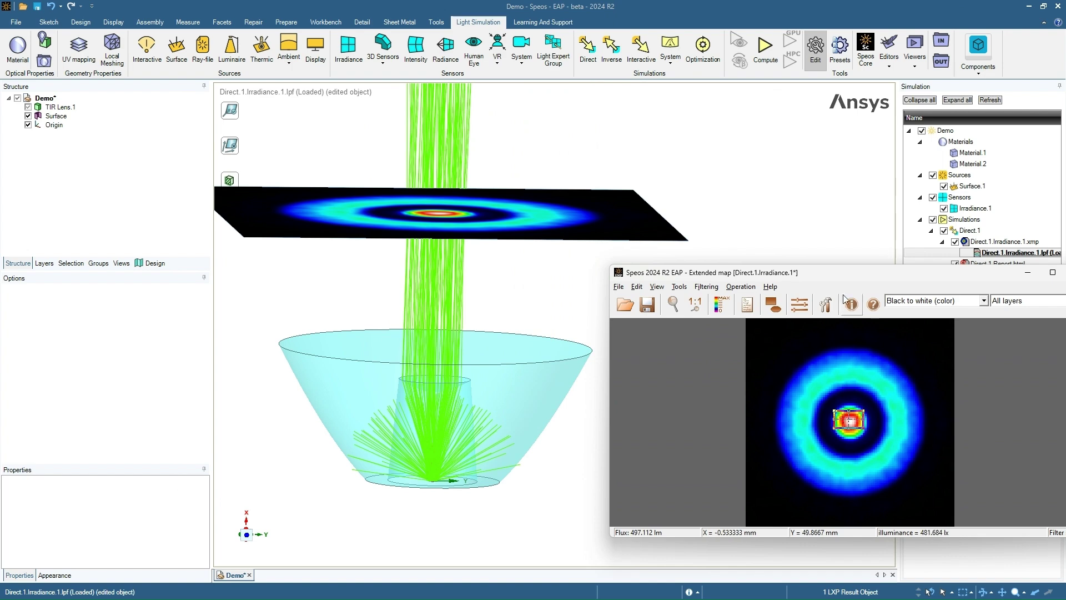
Maximise the irradiance map window and restore the map's 1:1 aspect ratio
left_click_drag(847, 277, 757, 255)
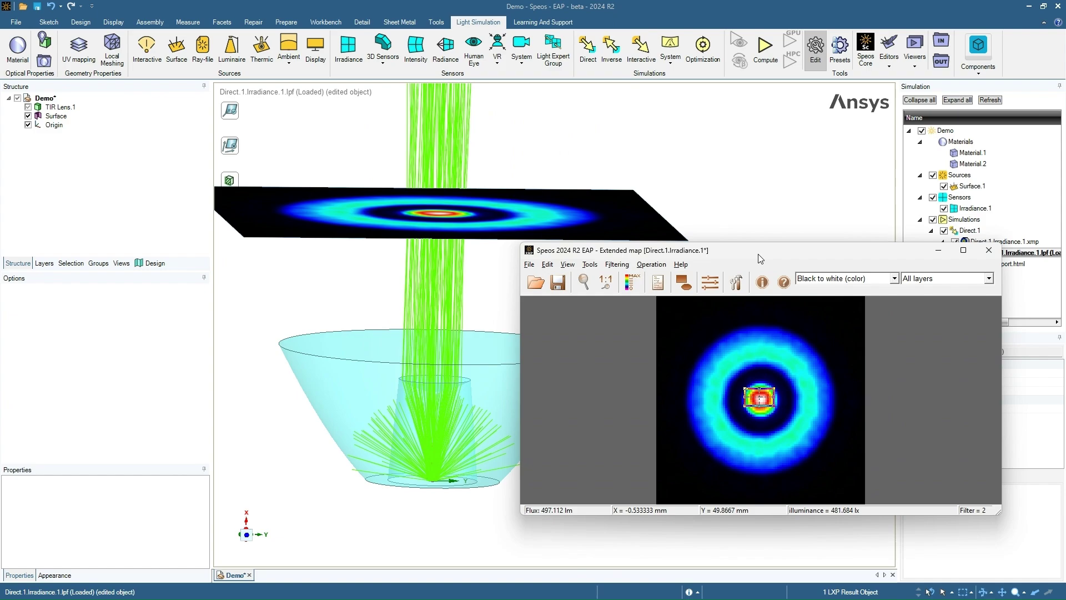
left_click(963, 251)
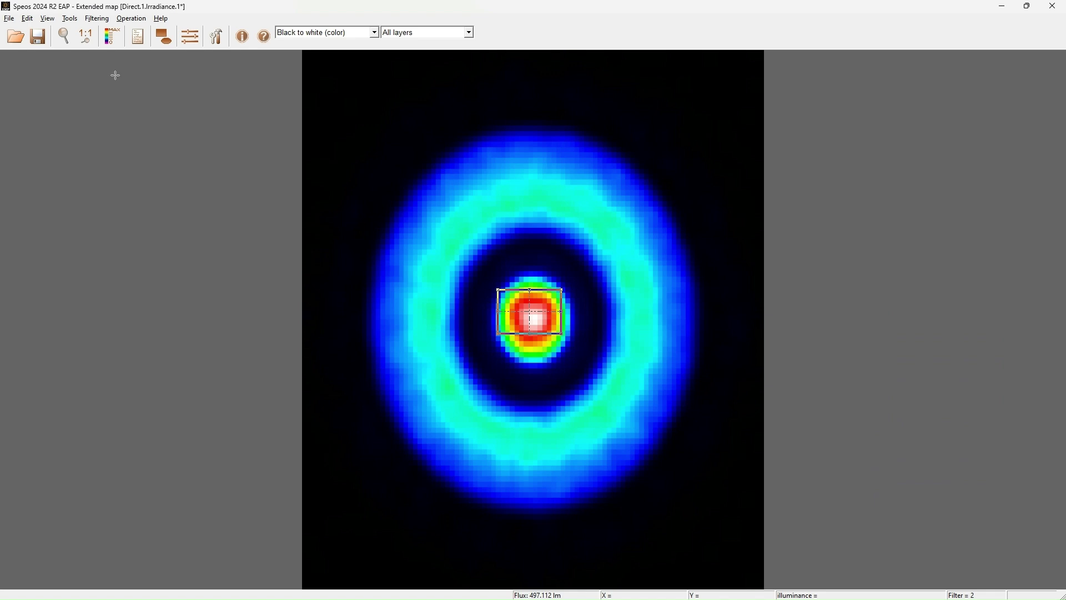
left_click(87, 38)
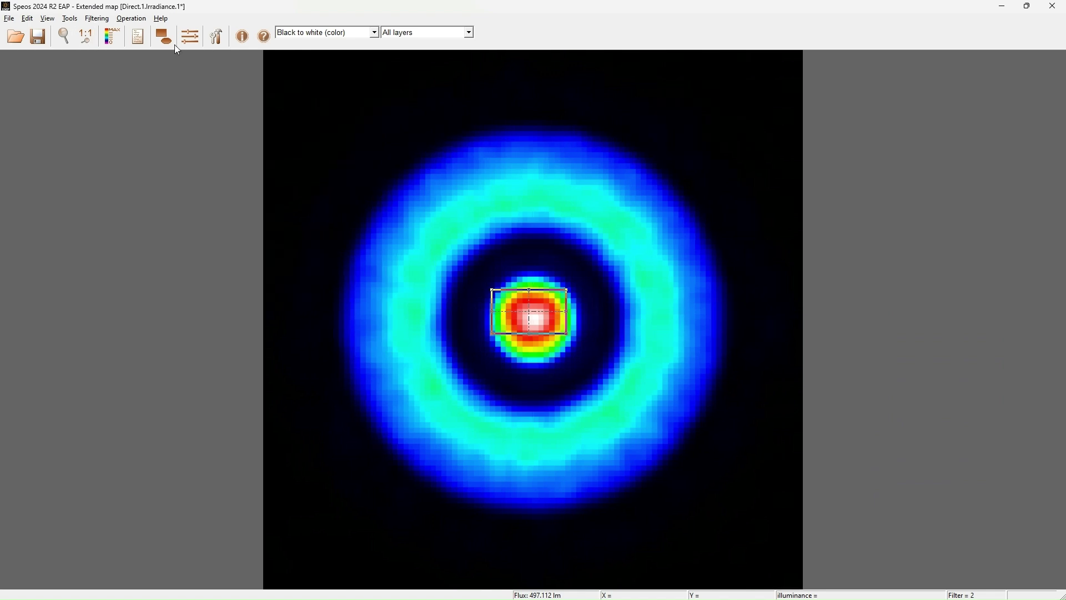
Display the map's illuminance colour scale and try a maximum level of 5000 lx before setting it to 50000 lx
left_click(114, 40)
left_click_drag(585, 228, 904, 198)
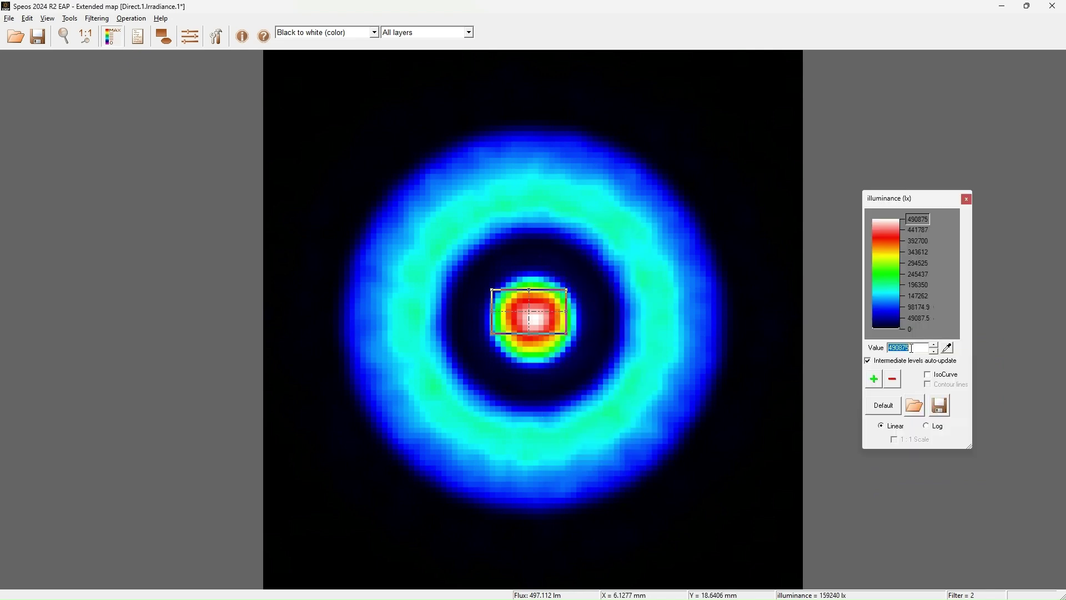
type("5000")
key("Return")
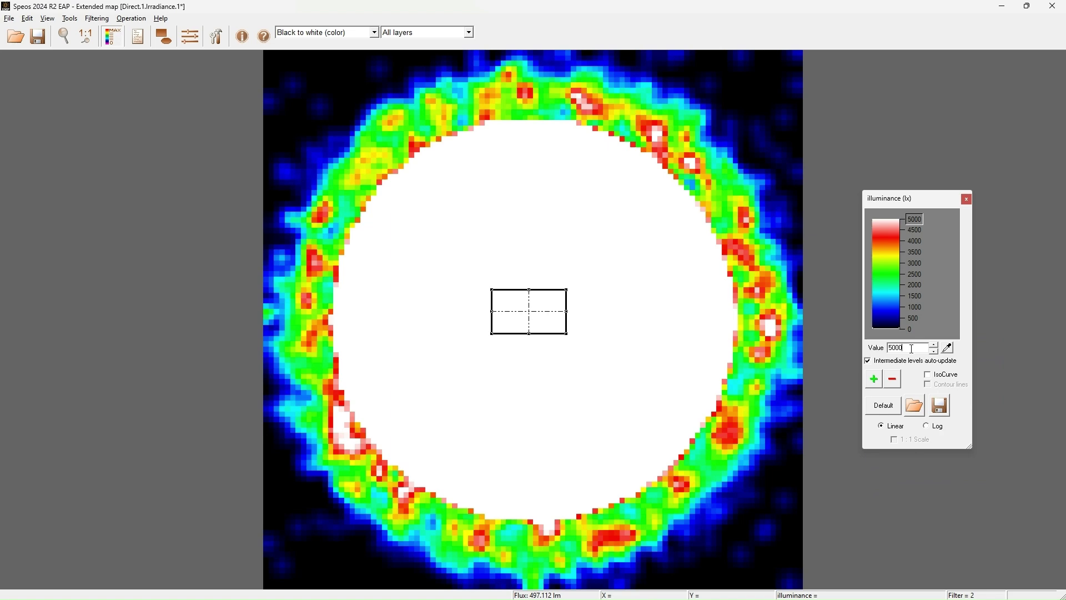
type("0")
key("Return")
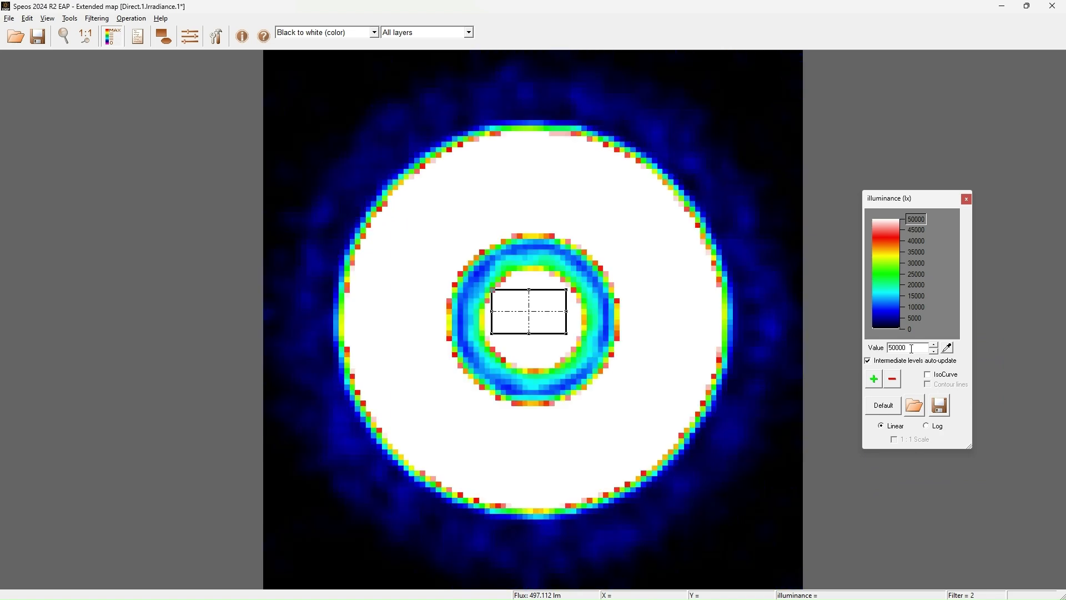
Try the logarithmic colour scale on the irradiance map, return it to linear and restore the default illuminance levels
left_click(929, 427)
left_click(882, 427)
left_click(883, 408)
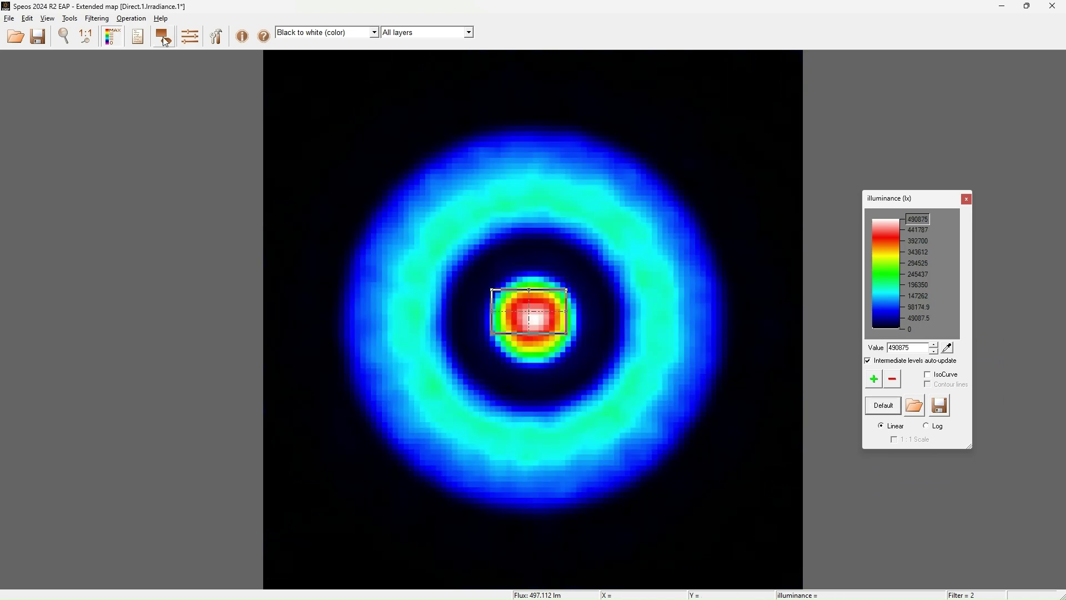
Open the irradiance map's measures, add two new measurement areas and set the second one's shape to Vertical
left_click(164, 39)
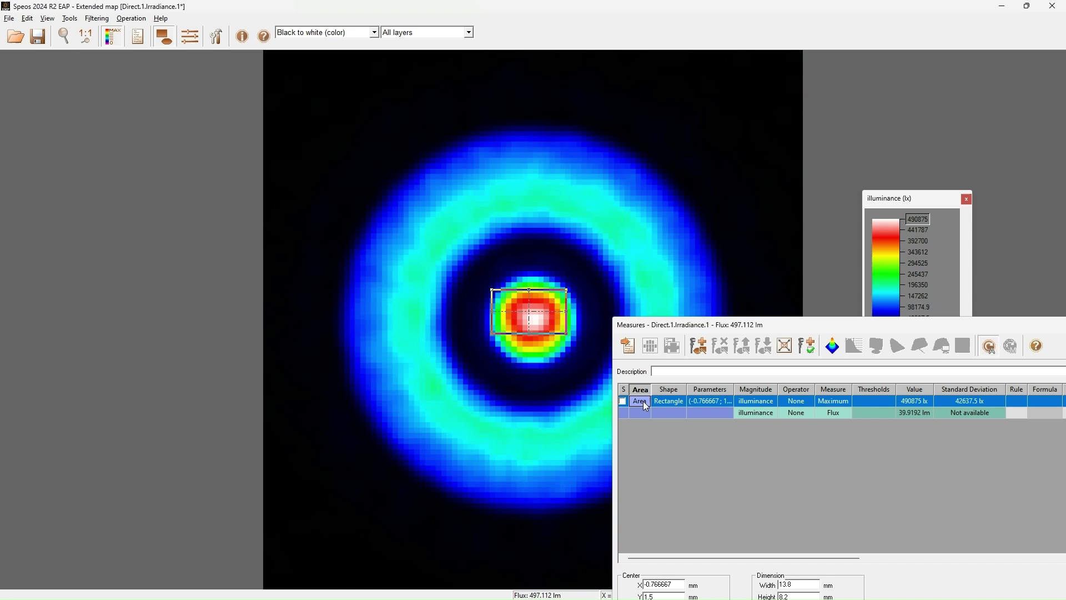
left_click(701, 348)
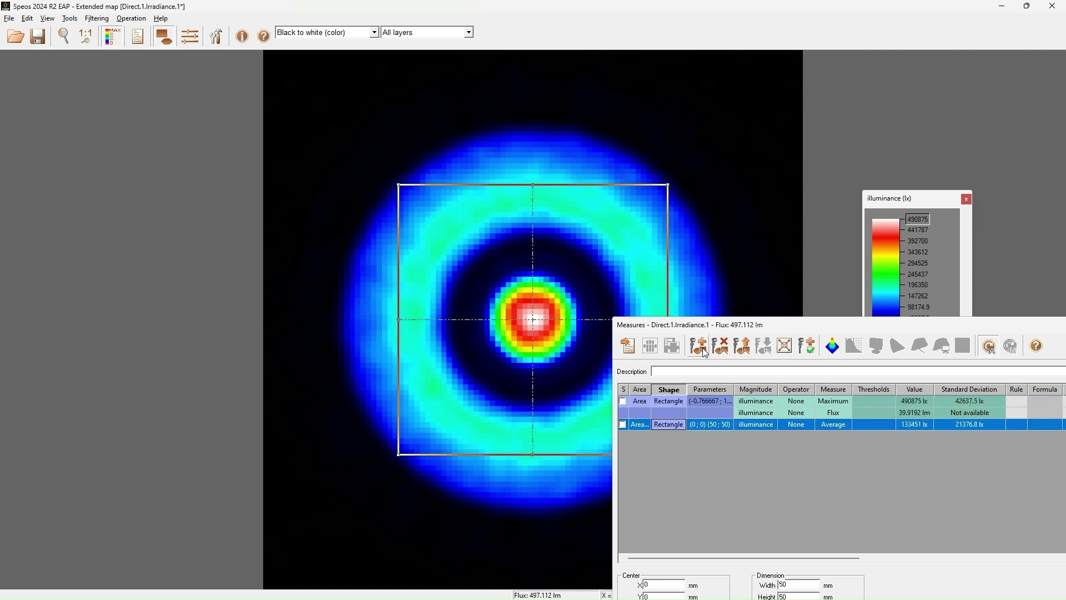
left_click(701, 348)
left_click(678, 437)
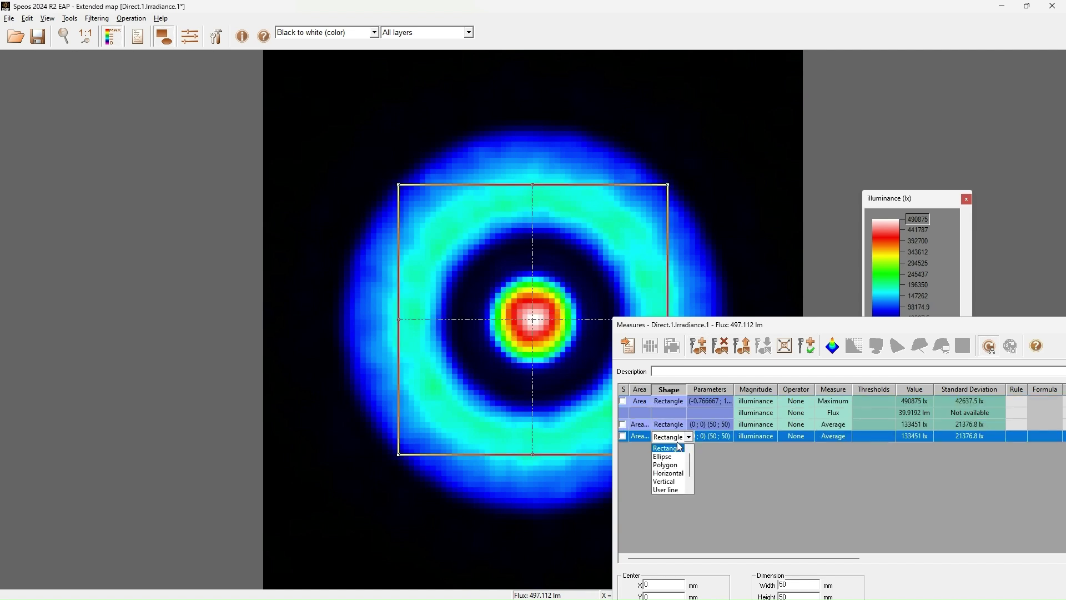
left_click(679, 483)
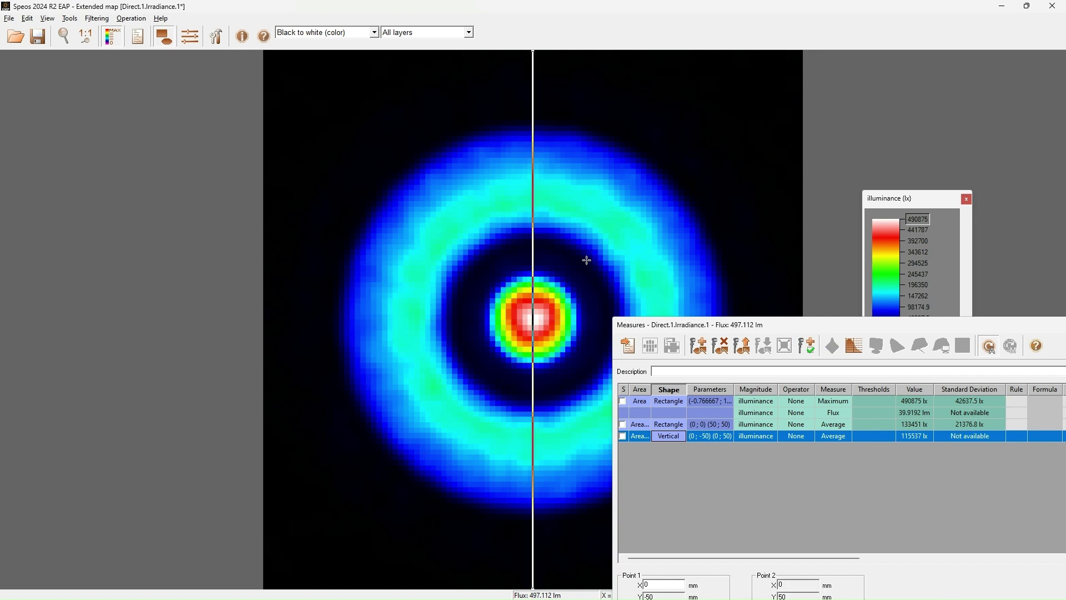
Display the vertical line's illuminance section curve in an enlarged window and shift the line to about X -0.15 mm
left_click(854, 346)
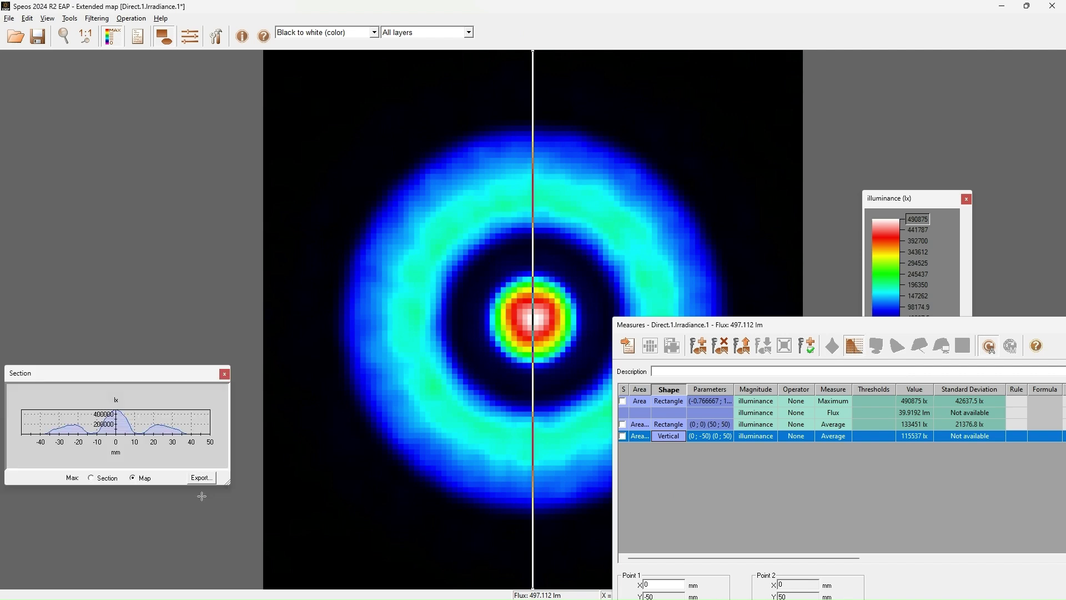
left_click_drag(227, 483, 521, 587)
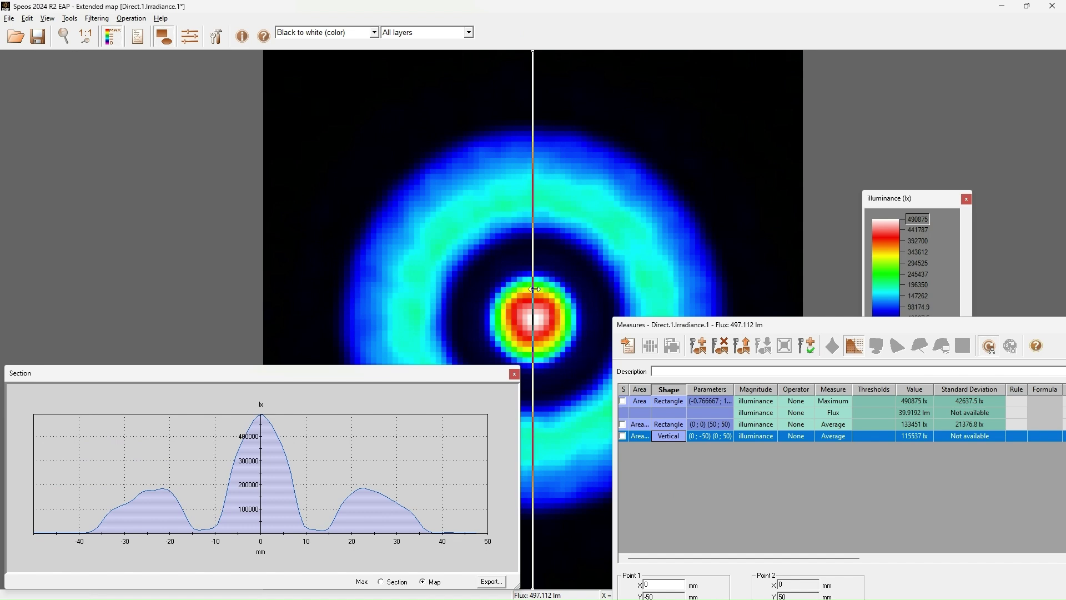
left_click_drag(534, 289, 532, 335)
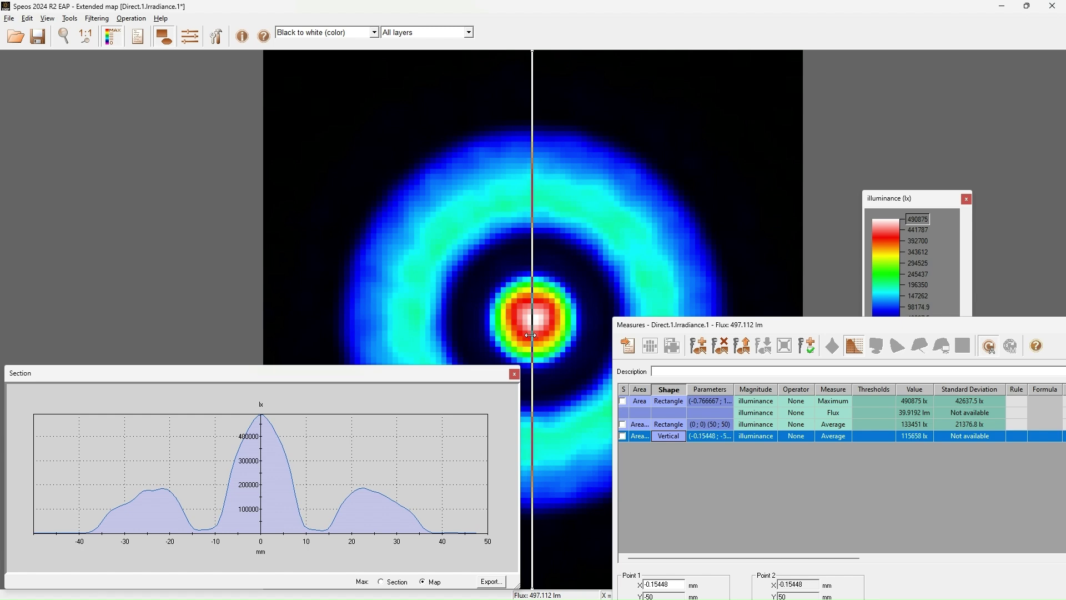
Close the irradiance map without saving its changes and return to the TIR lens model in Speos
left_click(1053, 6)
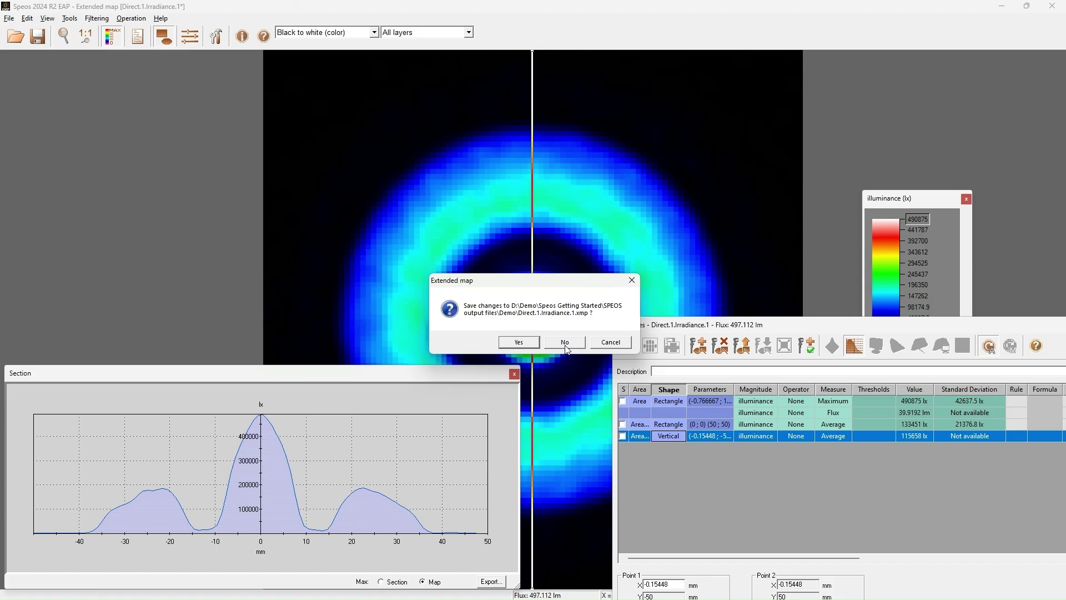
left_click(565, 342)
middle_click_drag(570, 344, 654, 479, "shift")
scroll(631, 441, "up", 1)
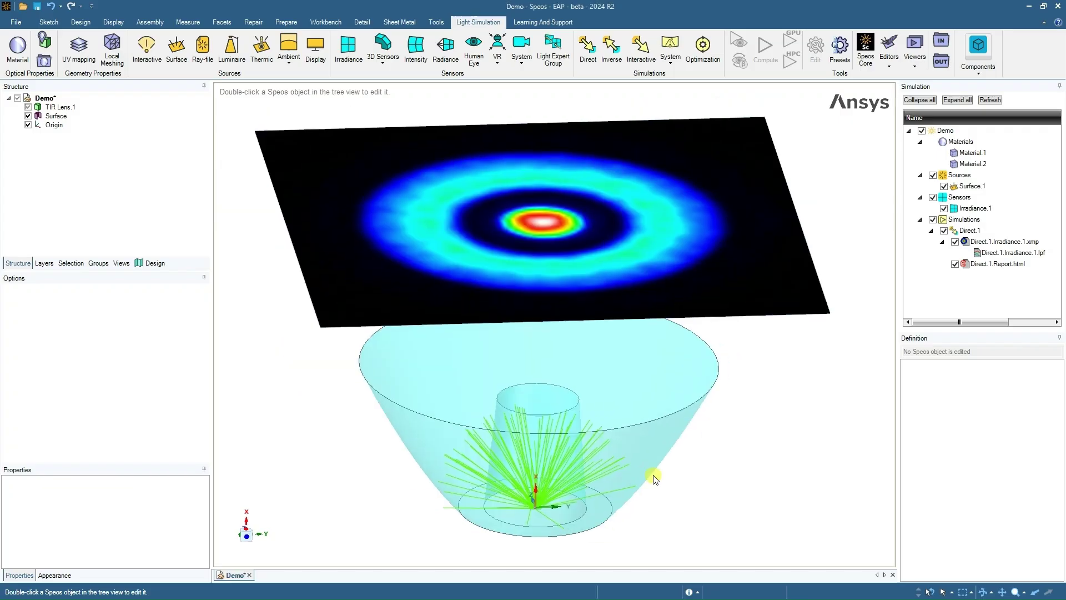